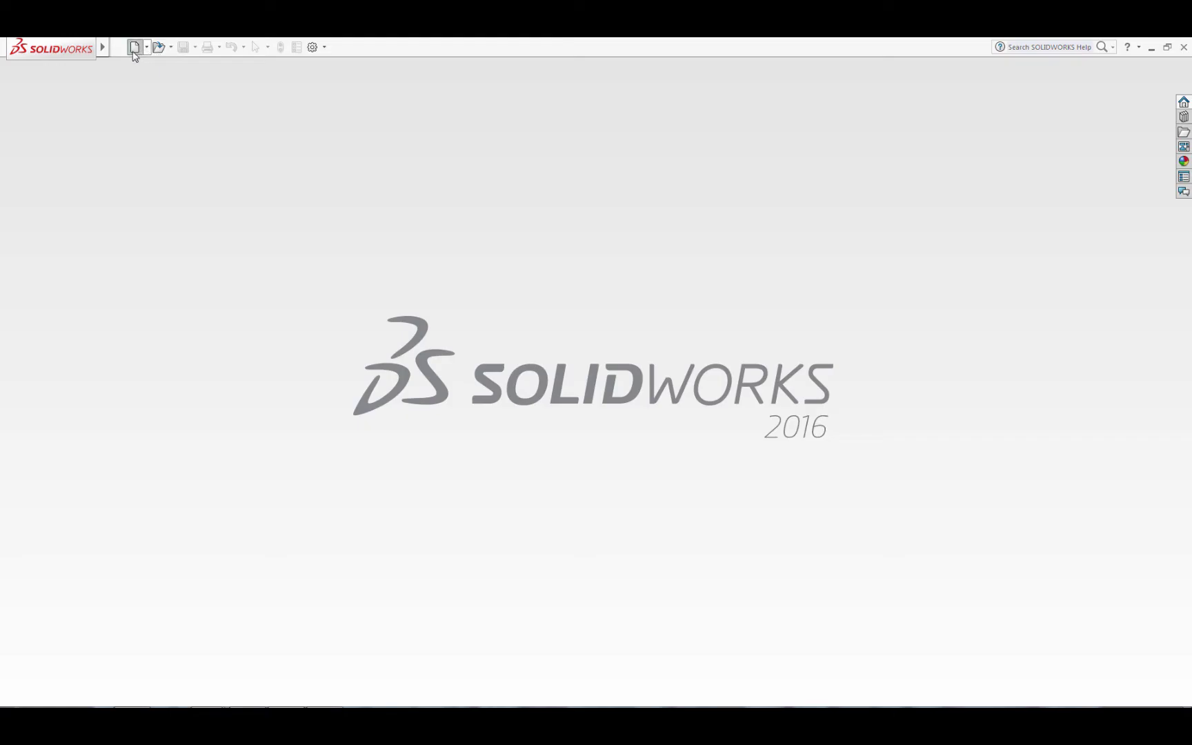
Open the New SOLIDWORKS Document dialog from the New toolbar button
click(134, 51)
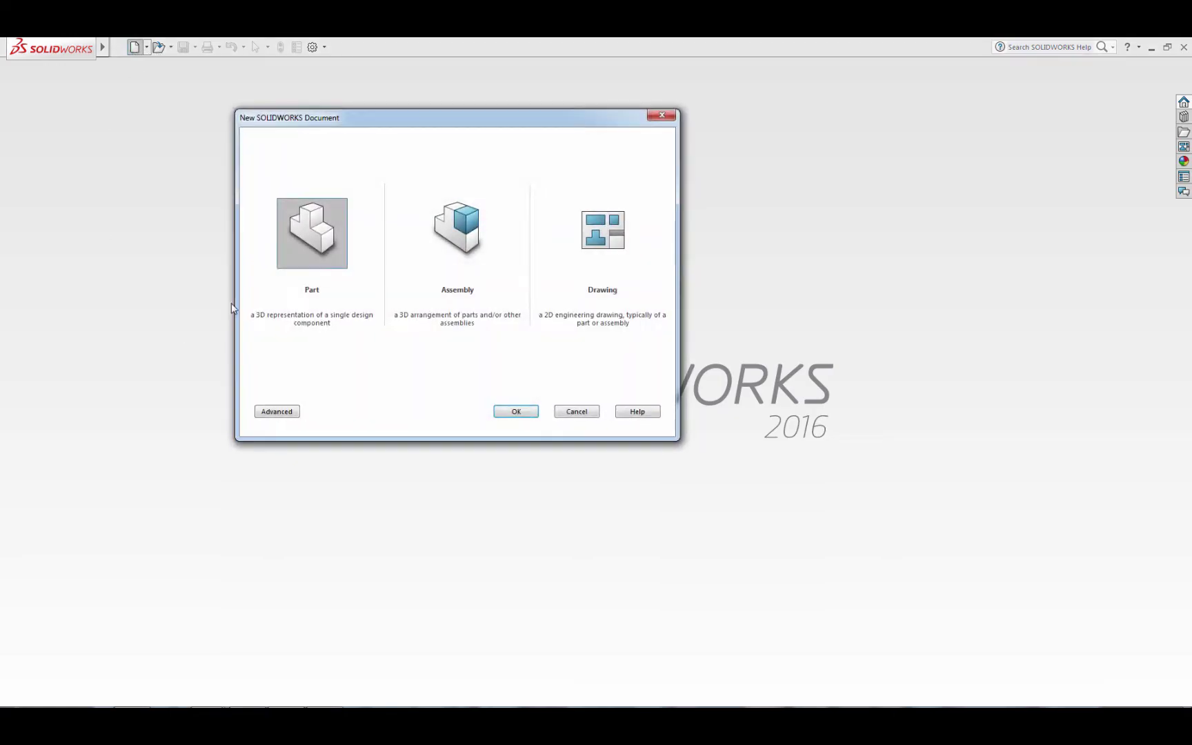
Create a new part and import Opto Sphere Scan.ply, accepting the mesh units
double_click(338, 243)
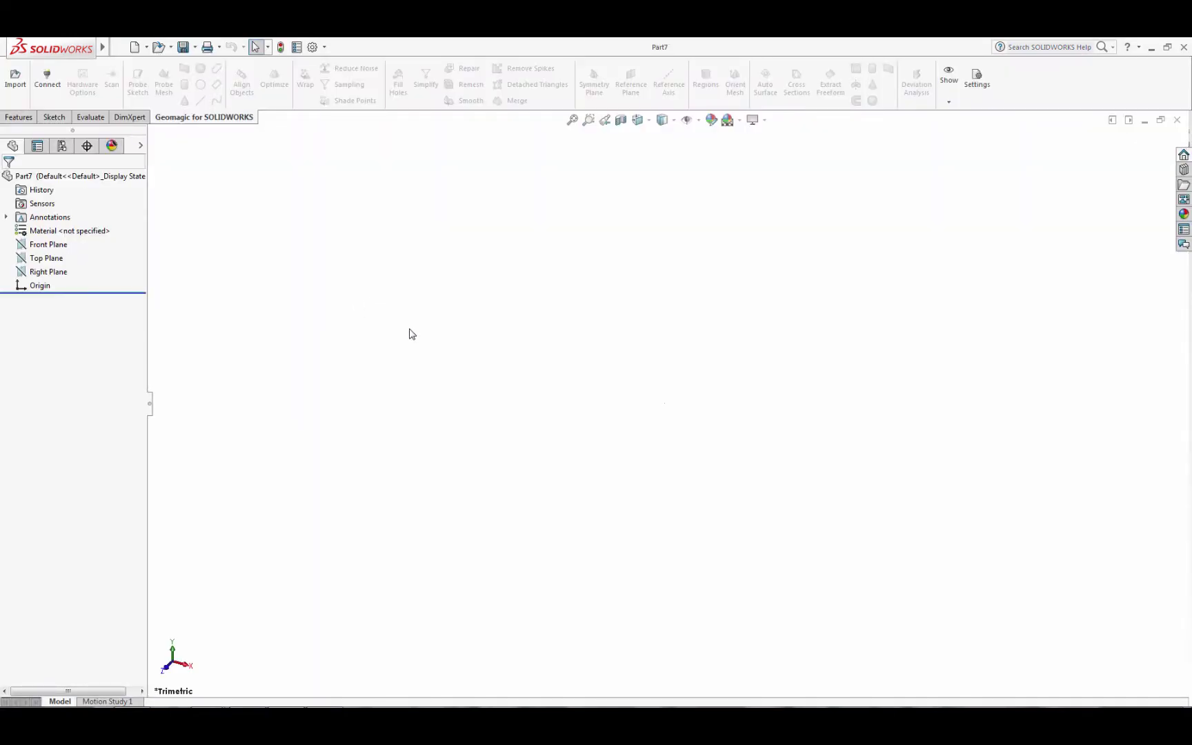
click(14, 78)
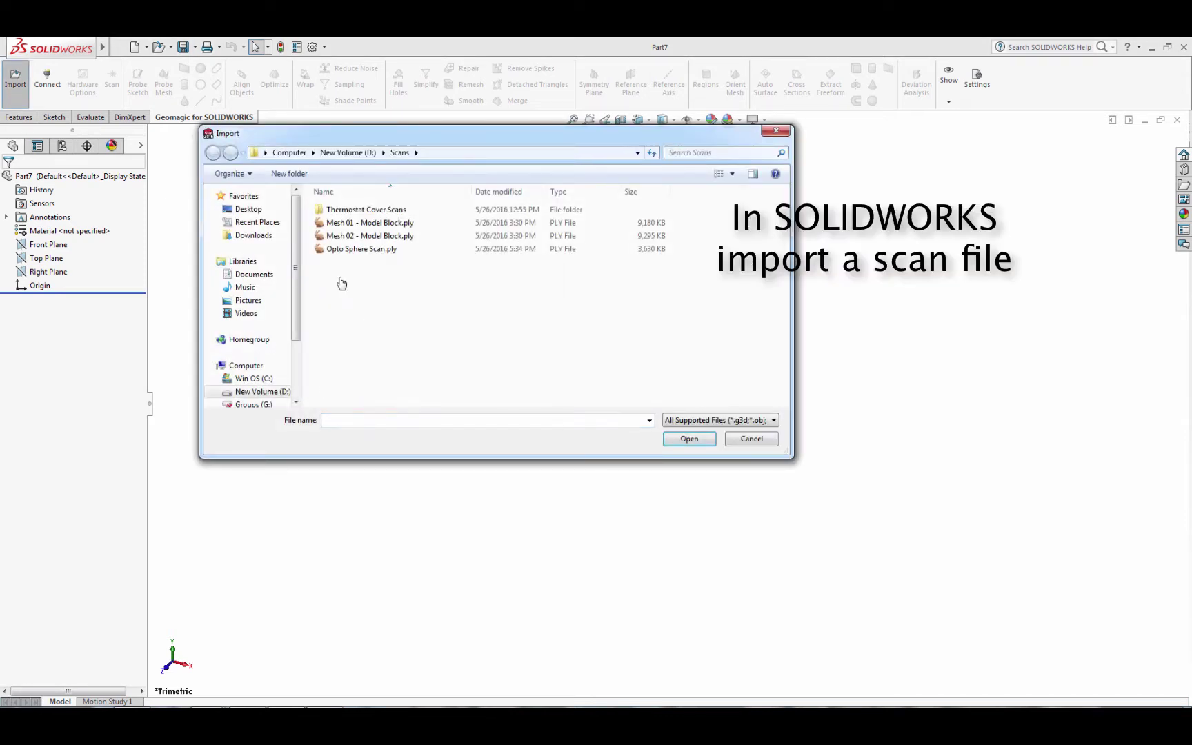
click(362, 249)
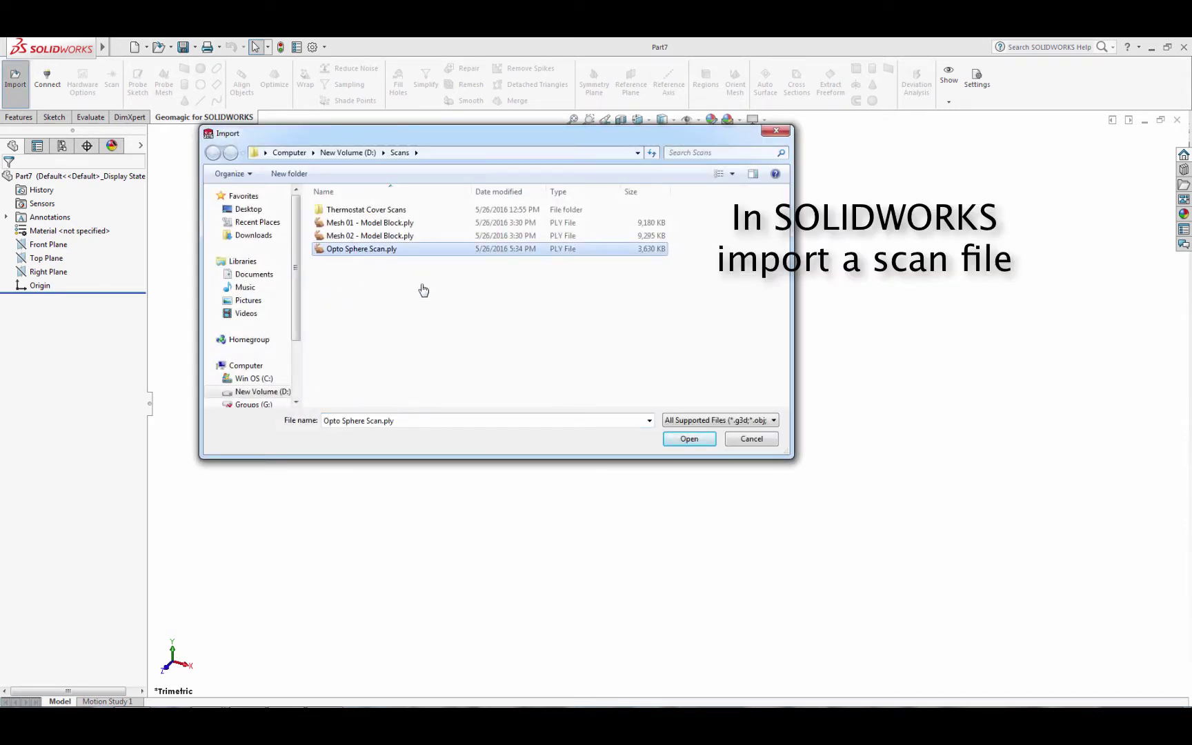
click(690, 439)
click(623, 407)
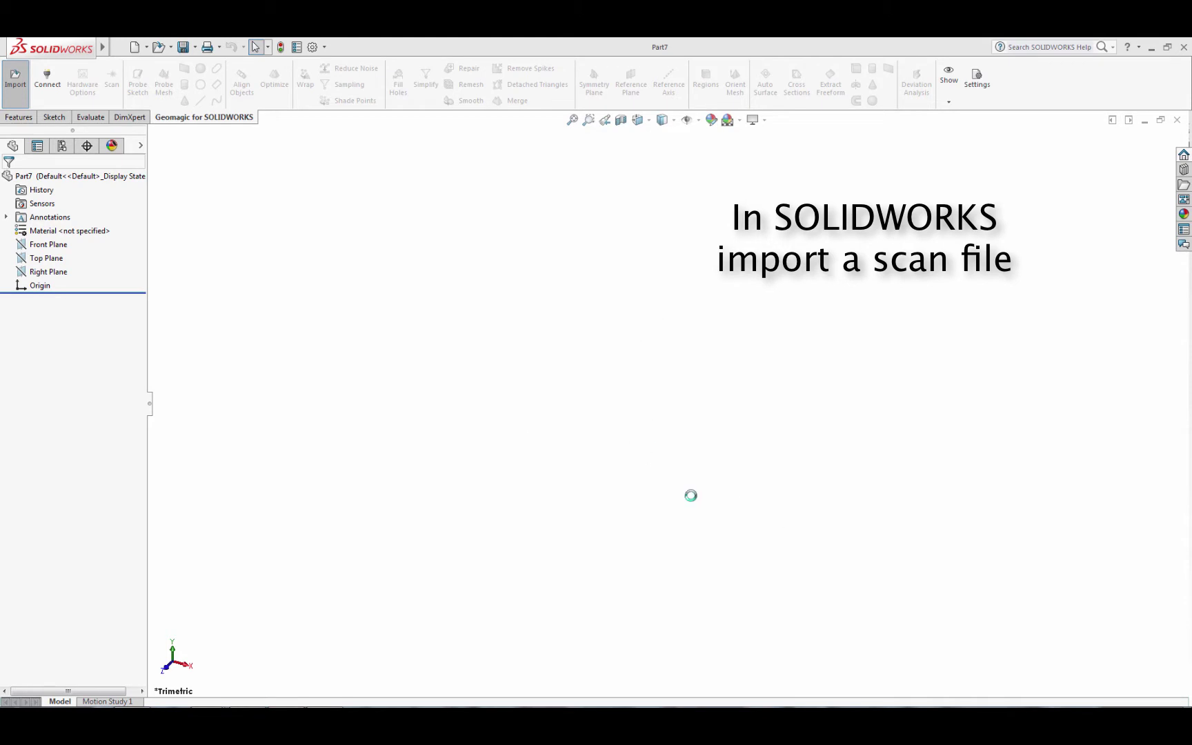
mouse_move(407, 521)
middle_down()
mouse_move(543, 389)
mouse_move(546, 469)
mouse_move(442, 553)
mouse_move(479, 597)
middle_up()
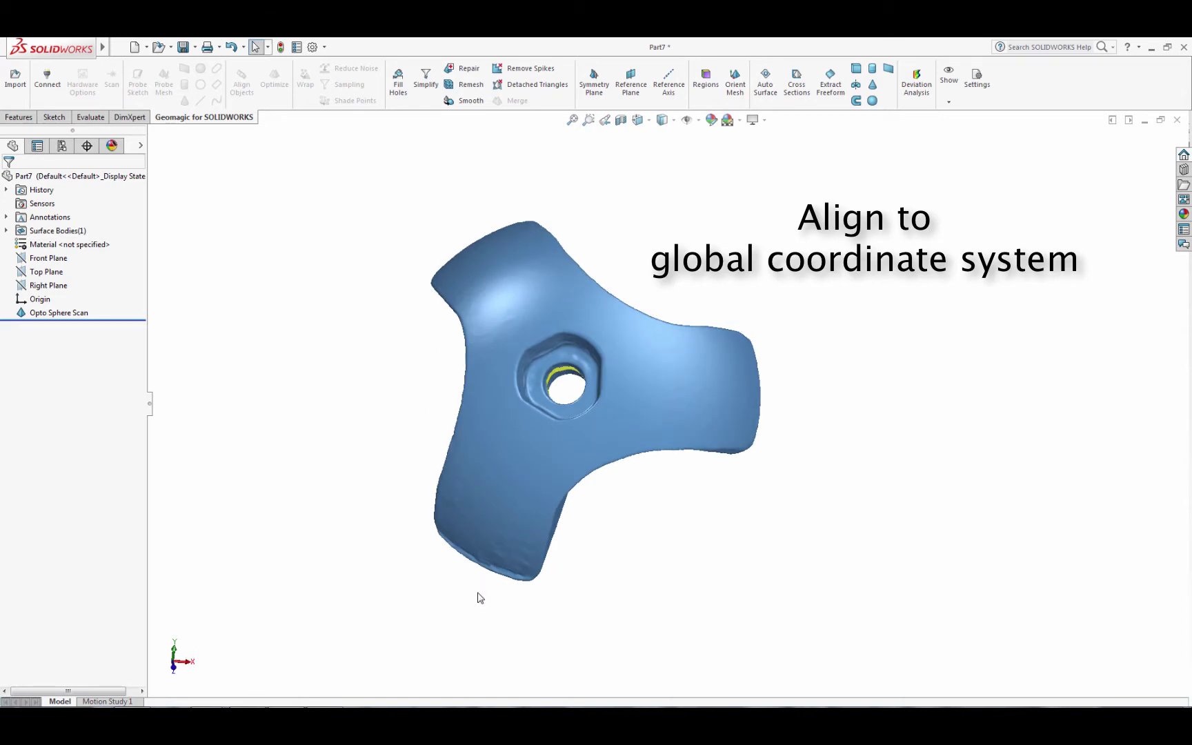
Show the default reference planes against the knob scan
click(43, 258)
ctrl+click(43, 286)
mouse_move(348, 406)
middle_down()
mouse_move(373, 353)
mouse_move(338, 309)
mouse_move(337, 358)
middle_up()
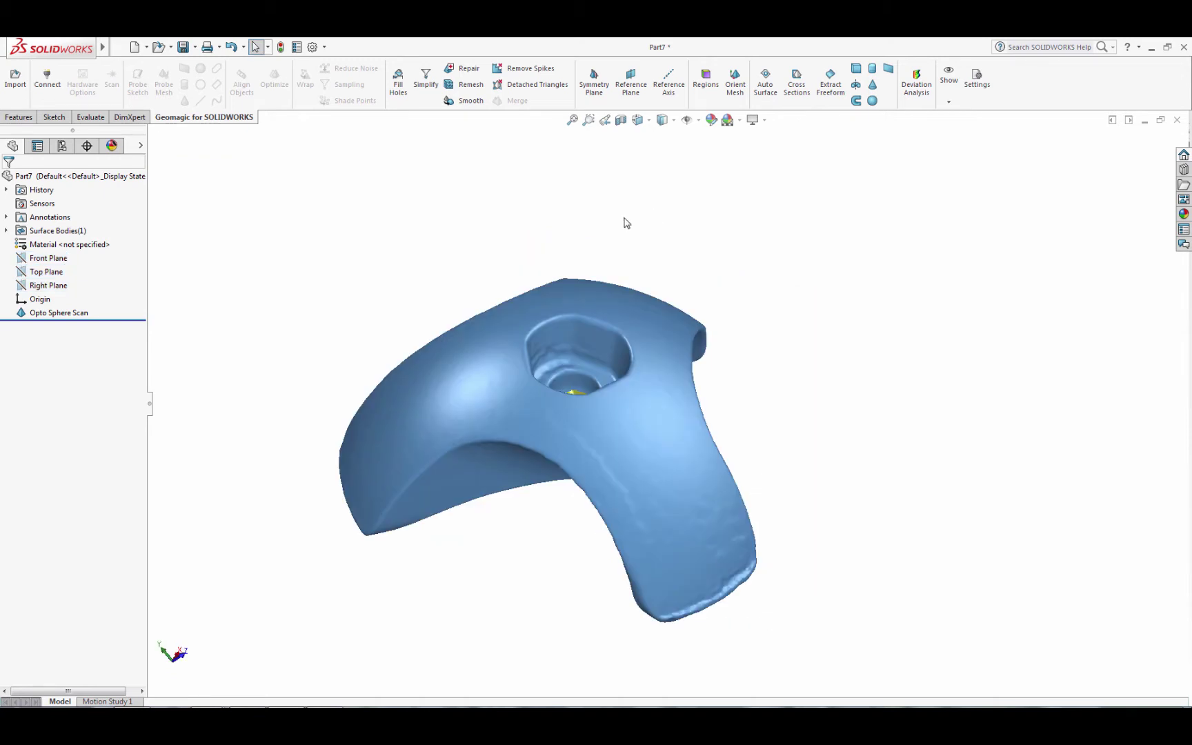
Fit Axis1 to the hole's cylindrical face and paint the ring around the hole for a plane
click(662, 91)
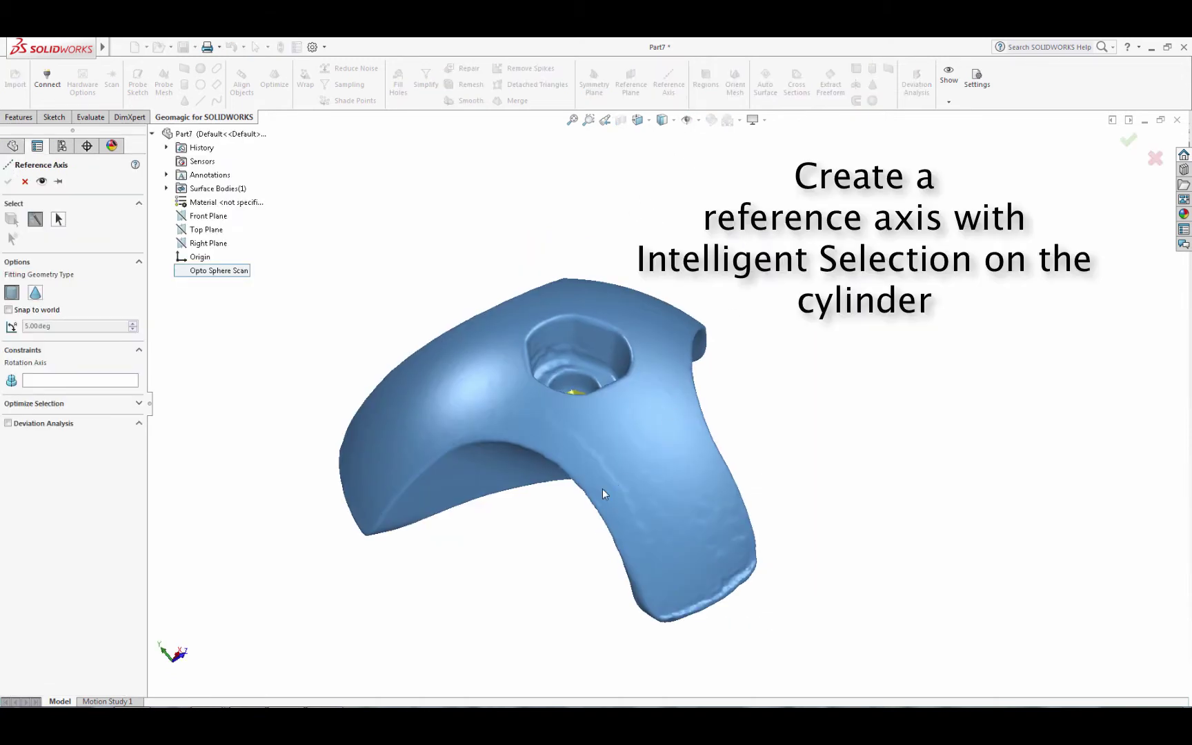
middle_drag(583, 422, 549, 412)
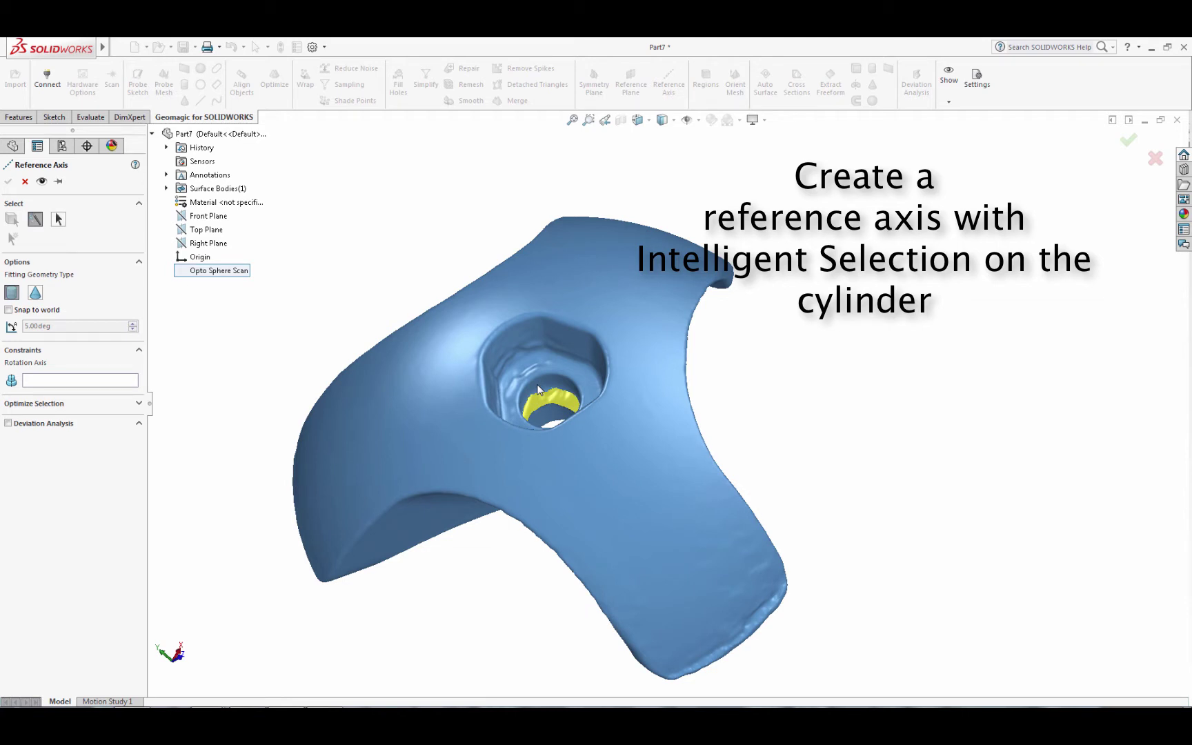
click(539, 390)
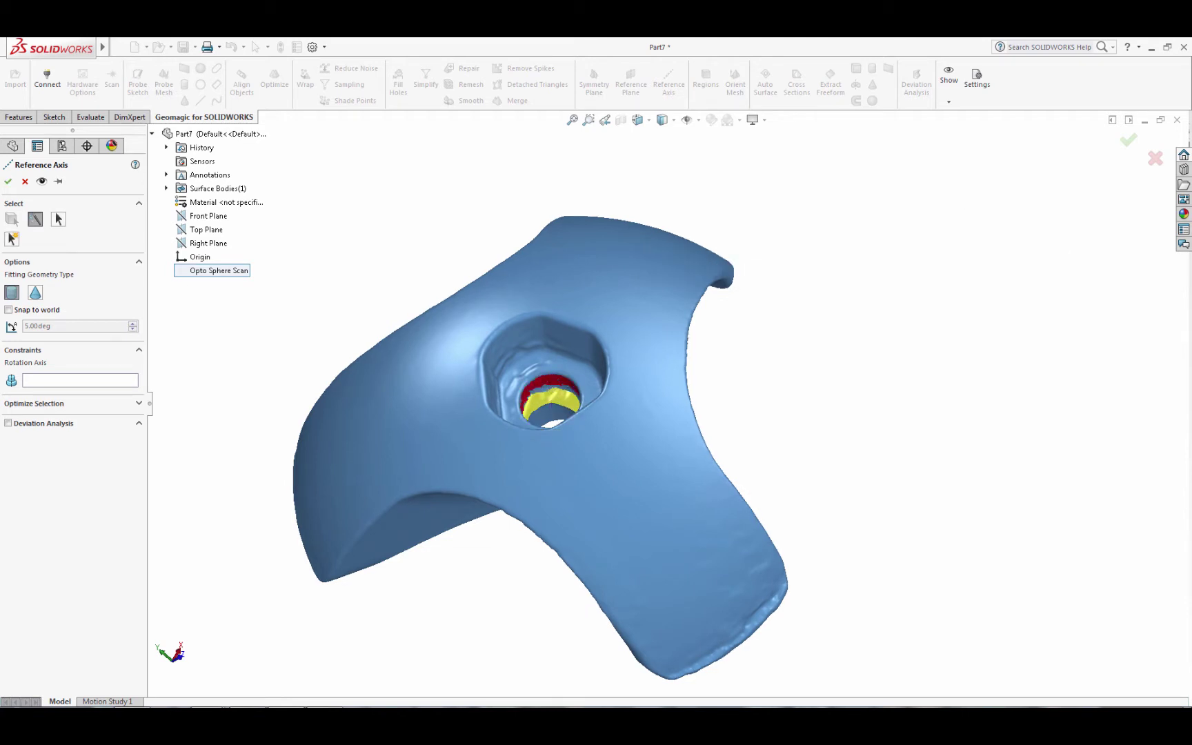
mouse_move(548, 387)
middle_down()
mouse_move(562, 476)
mouse_move(545, 483)
mouse_move(562, 476)
mouse_move(562, 538)
mouse_move(579, 414)
middle_up()
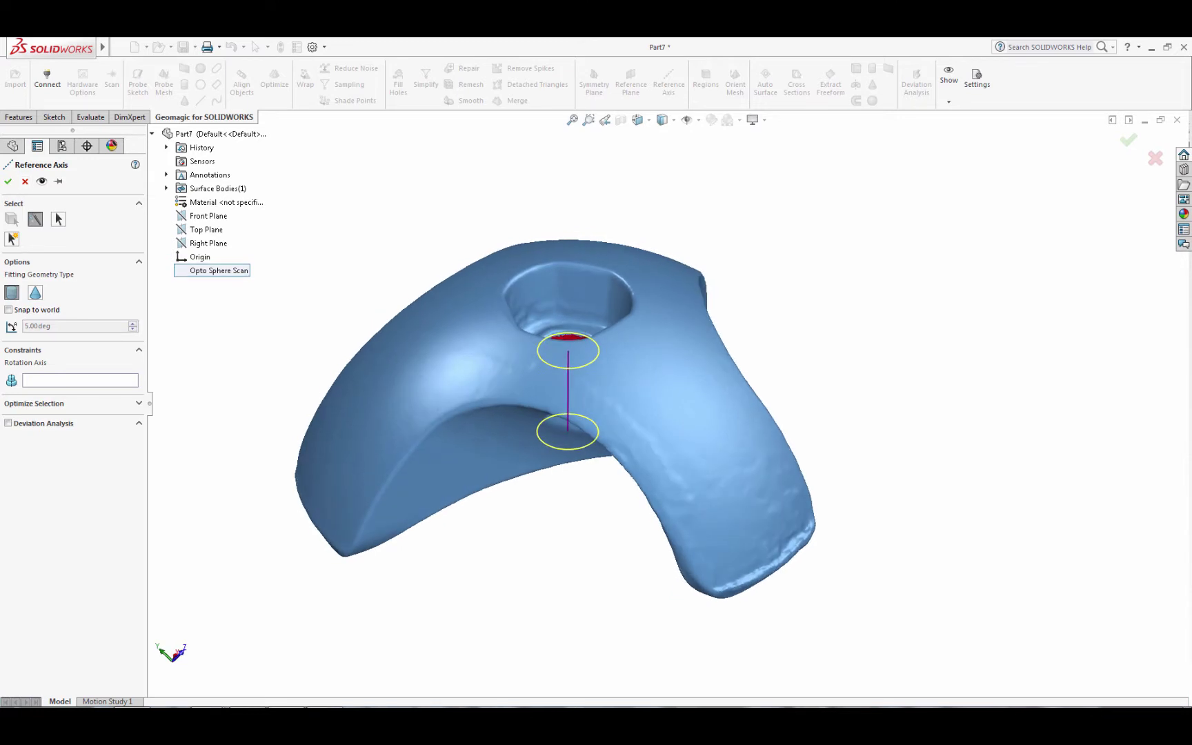
click(8, 181)
click(630, 83)
drag(625, 386, 592, 335)
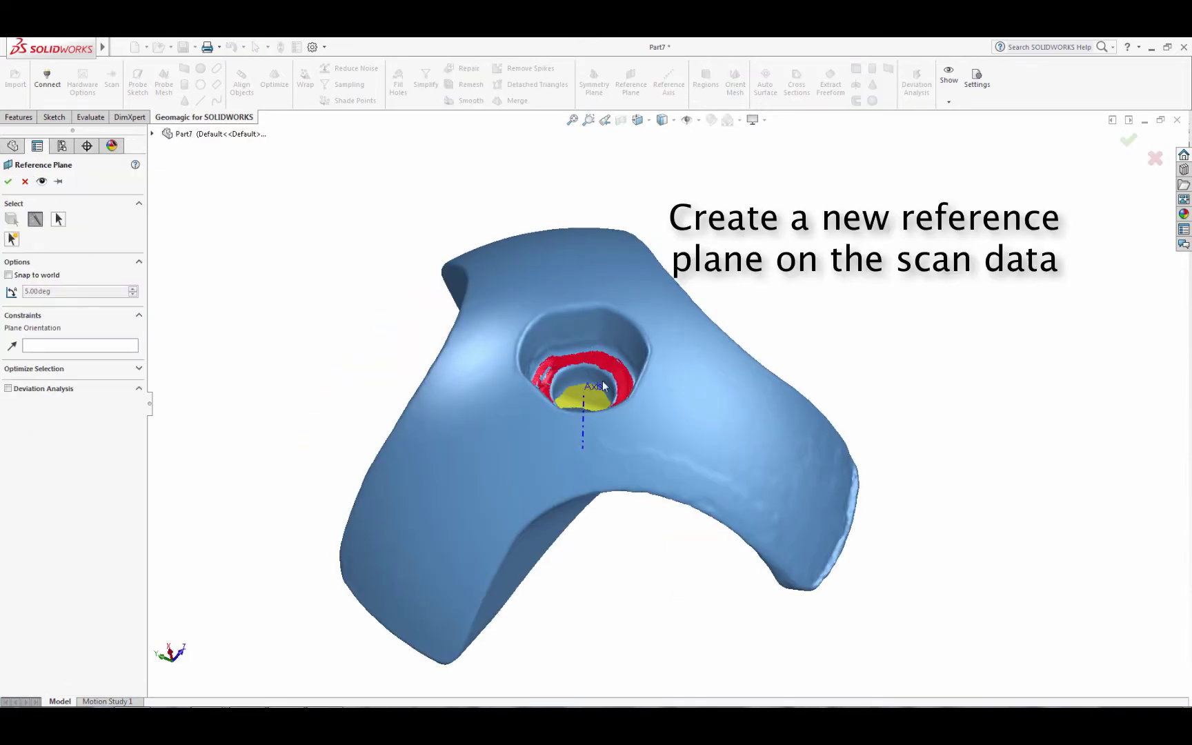
Accept Plane1 fitted to the ring around the hole
mouse_move(596, 262)
middle_down()
mouse_move(598, 519)
mouse_move(593, 441)
middle_up()
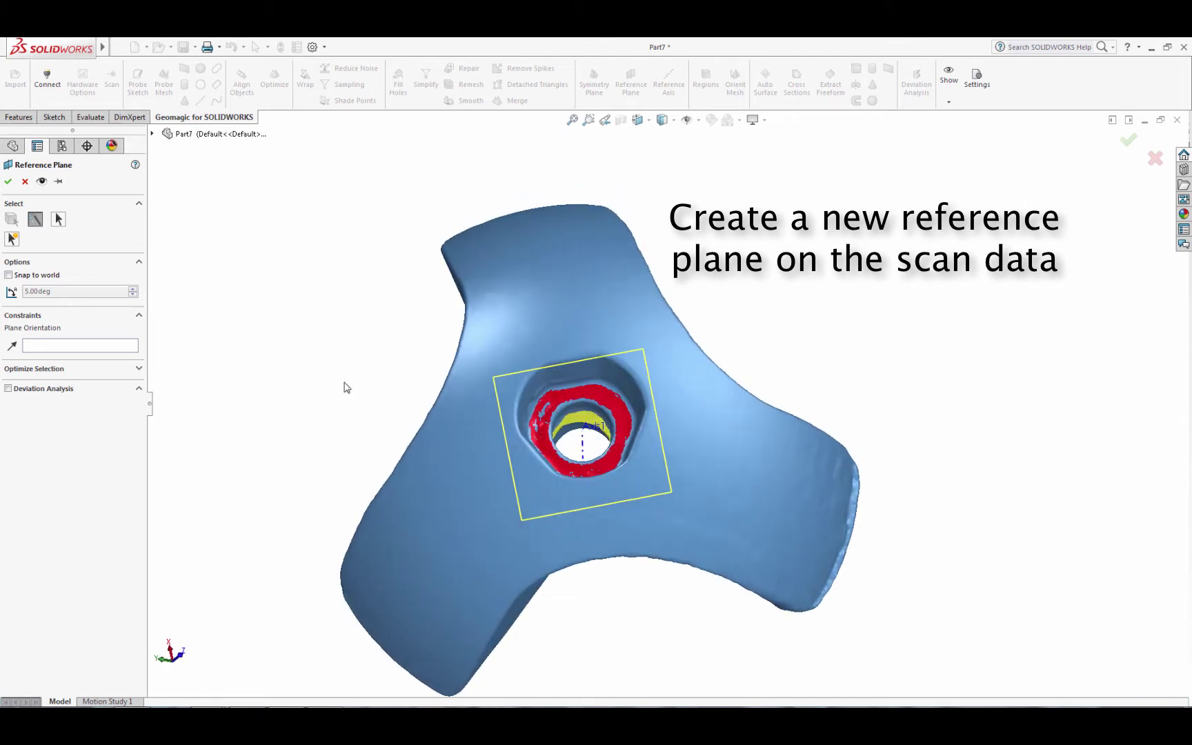
click(22, 182)
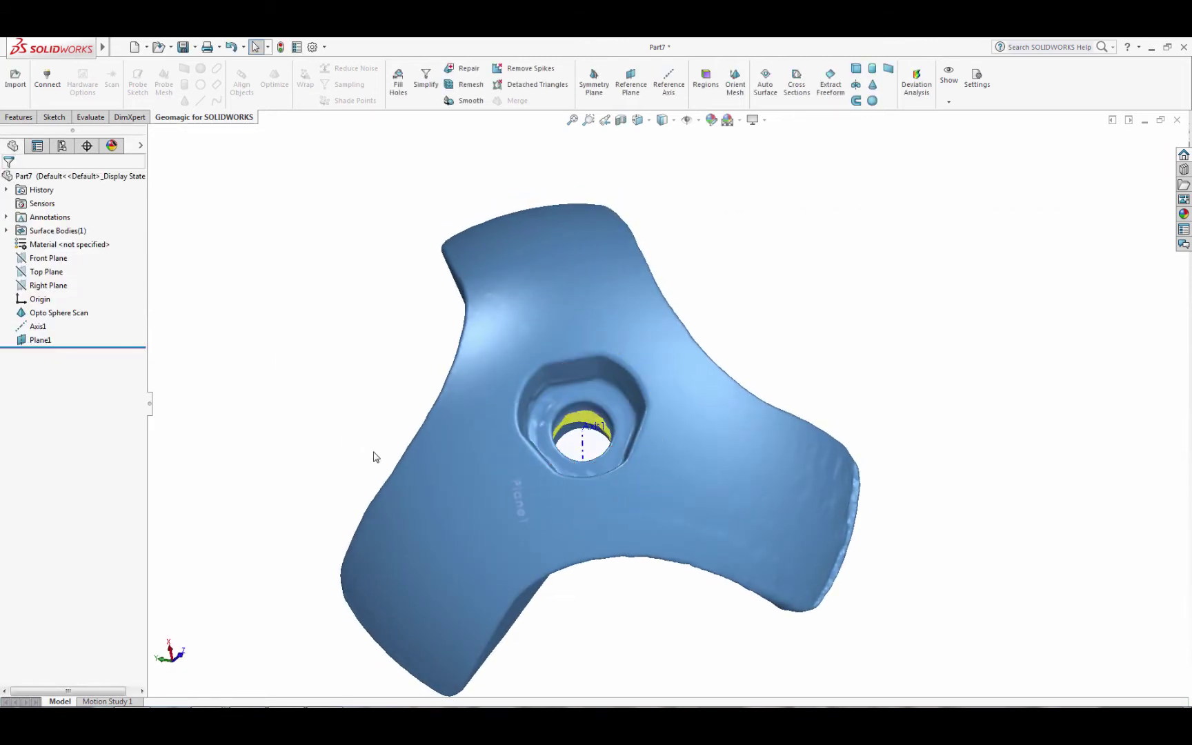
mouse_move(428, 428)
middle_down()
mouse_move(362, 462)
mouse_move(437, 524)
mouse_move(362, 625)
mouse_move(329, 569)
mouse_move(335, 505)
middle_up()
Fit Plane2 to a painted patch on the pocket's side wall
click(631, 81)
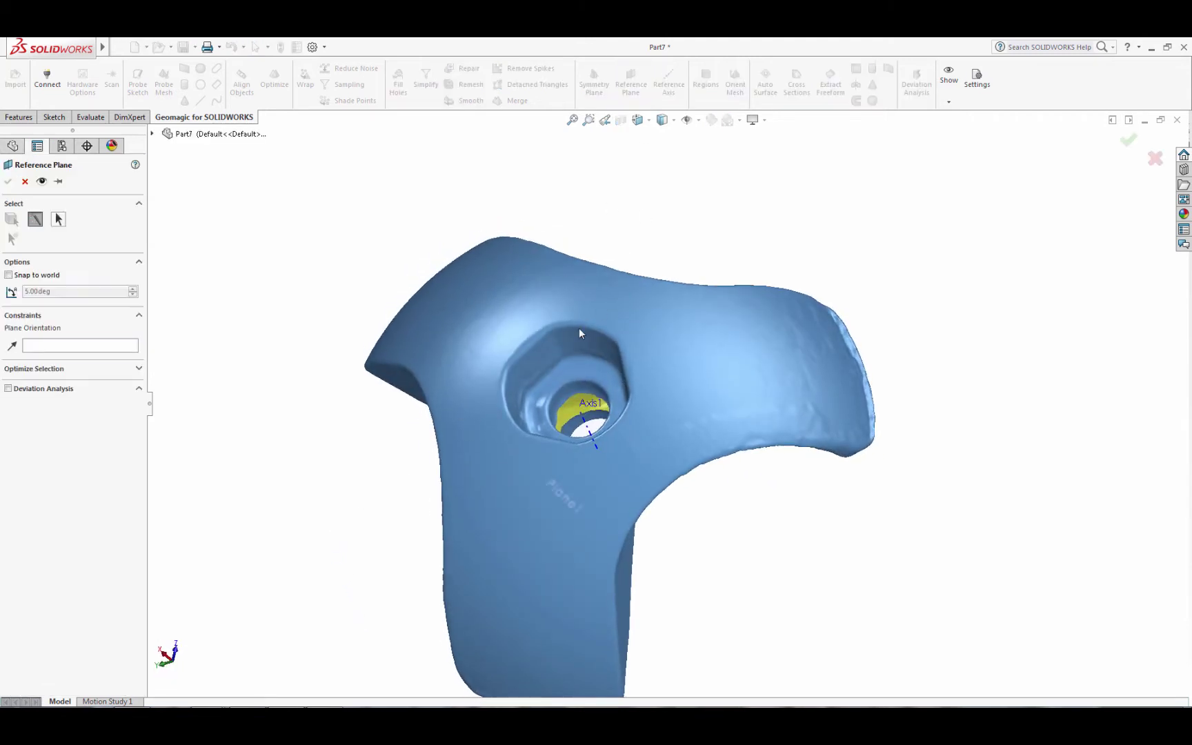
drag(537, 353, 524, 369)
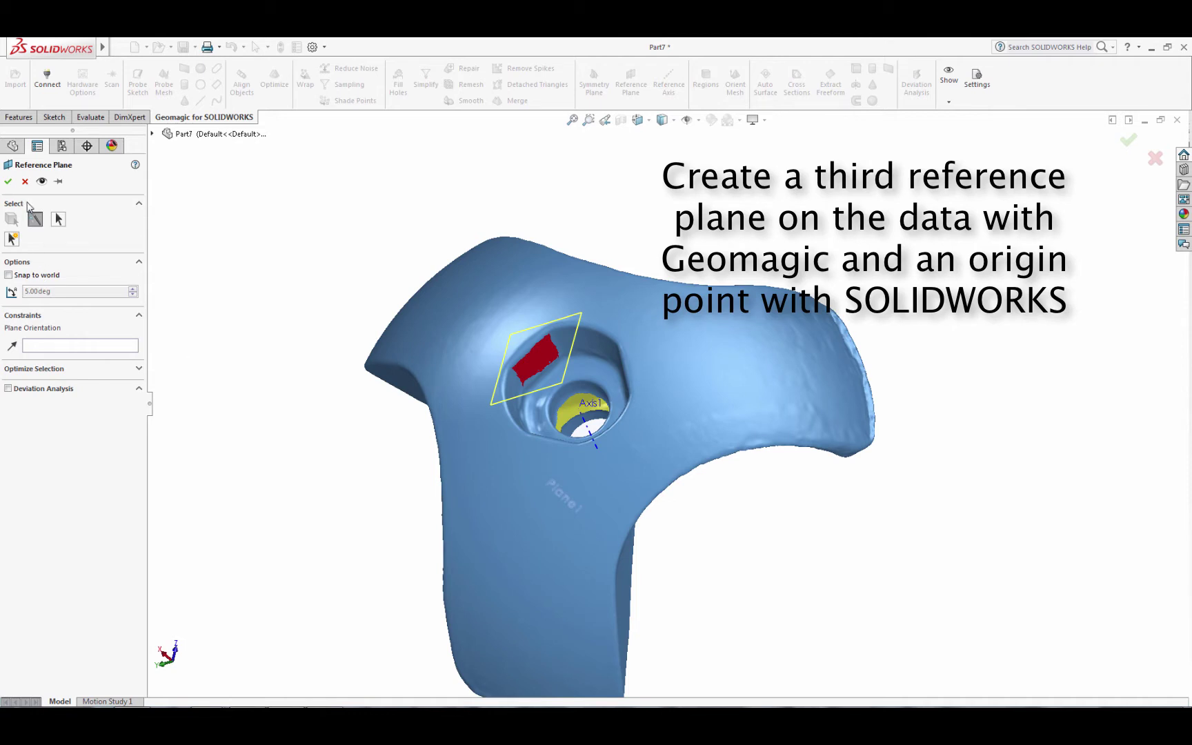
click(10, 183)
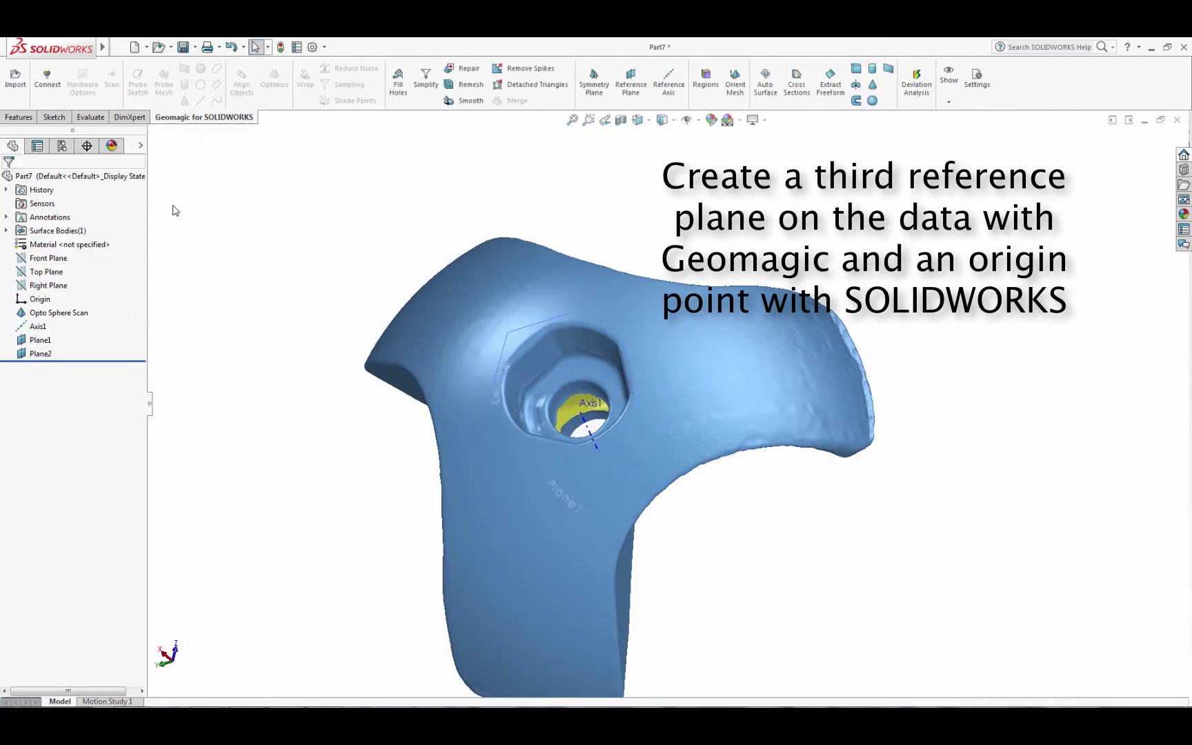
Create reference Point1 at the intersection of Axis1 and Plane1
click(21, 117)
click(502, 102)
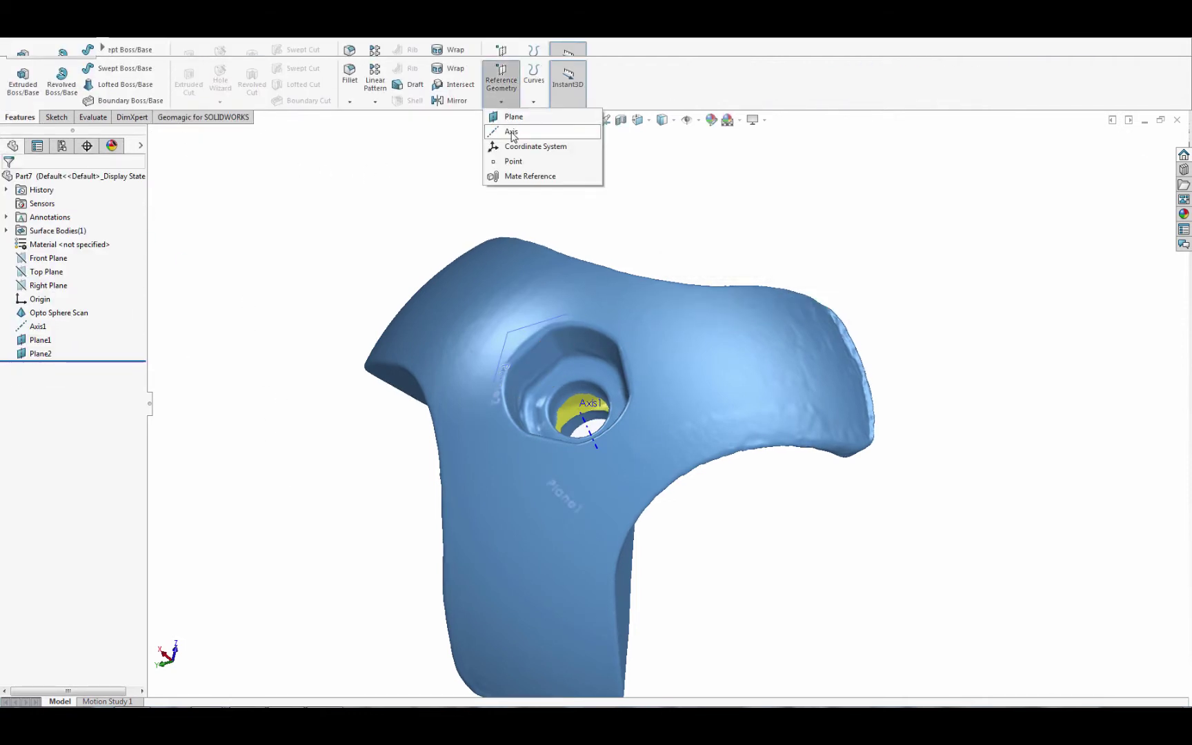
click(519, 161)
click(588, 430)
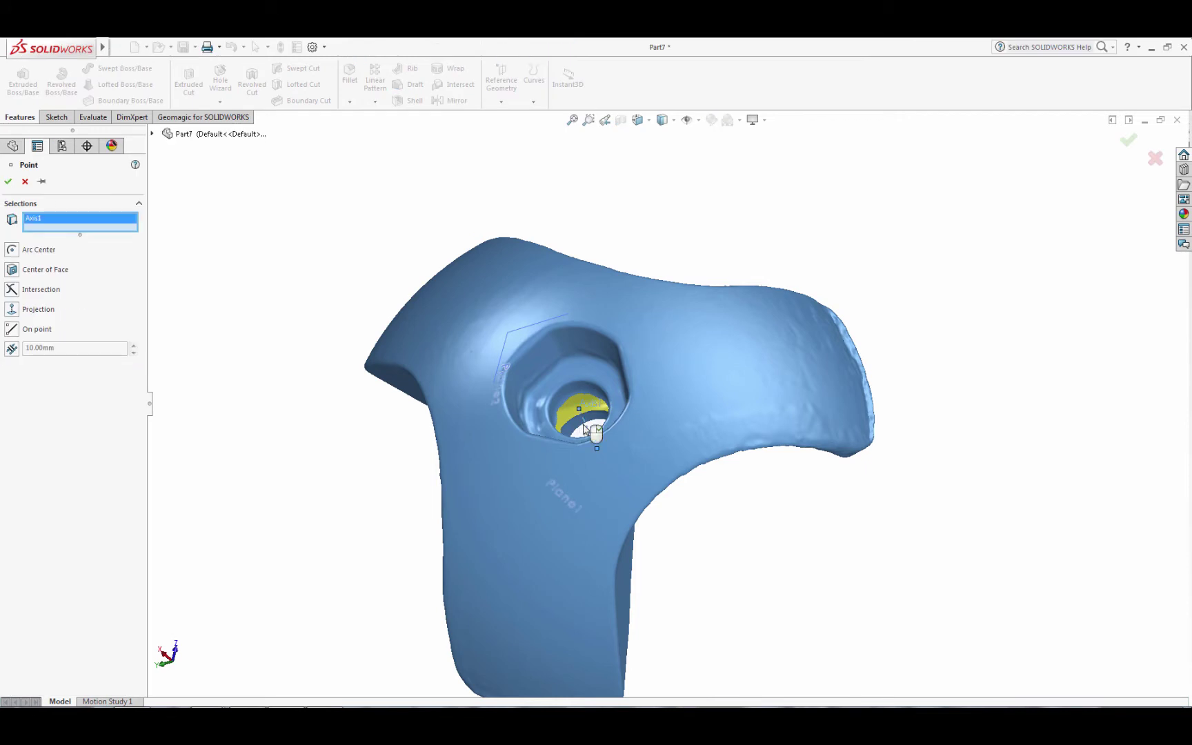
click(587, 383)
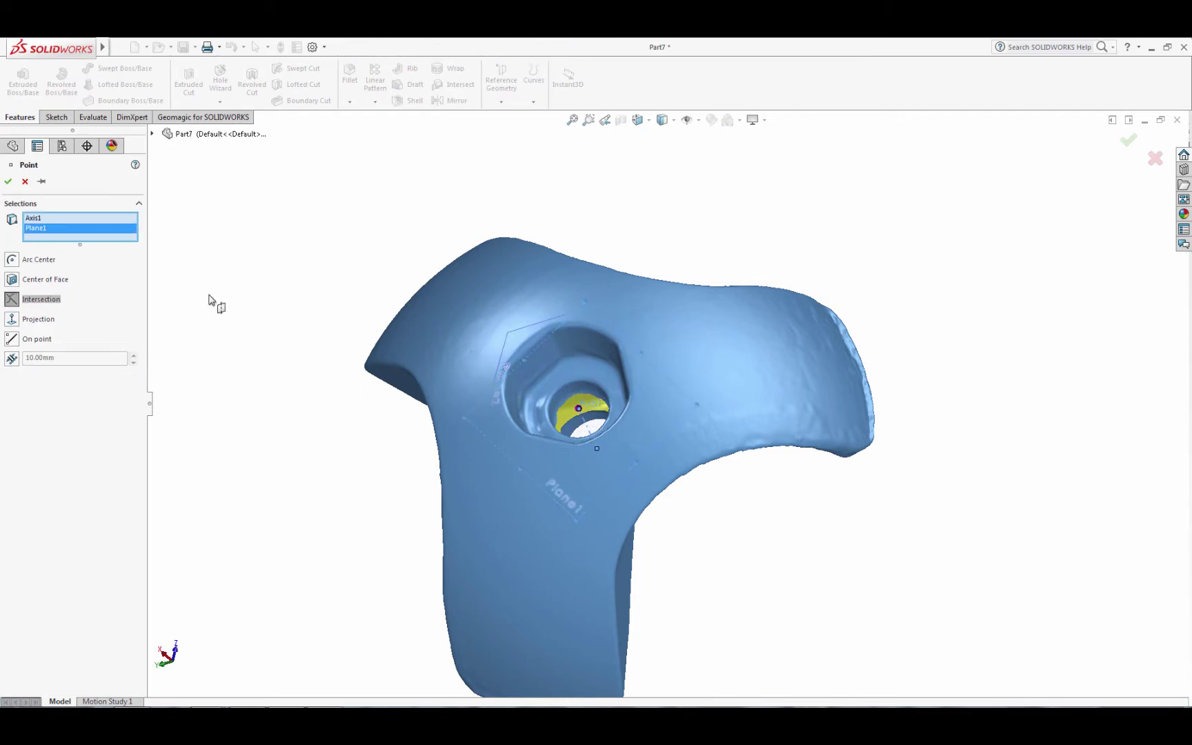
click(8, 182)
middle_drag(690, 386, 945, 356)
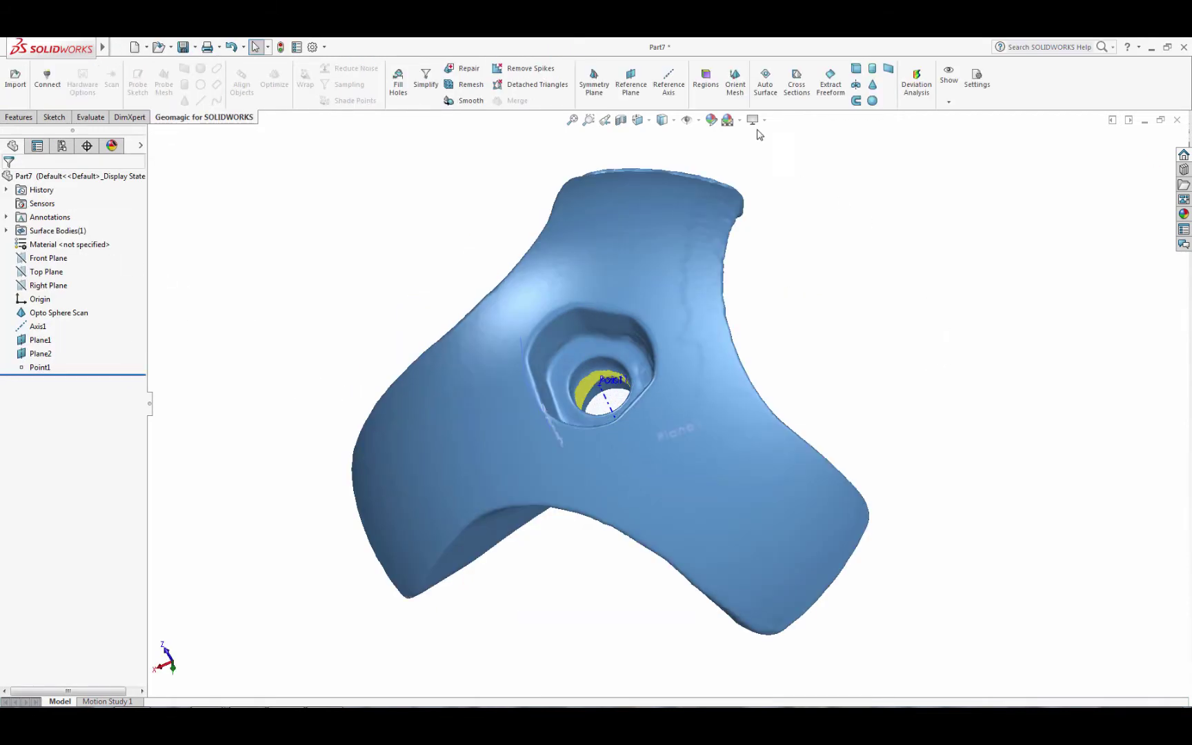
Orient the mesh with Point1 as origin and Plane2 defining the Y axis
click(734, 81)
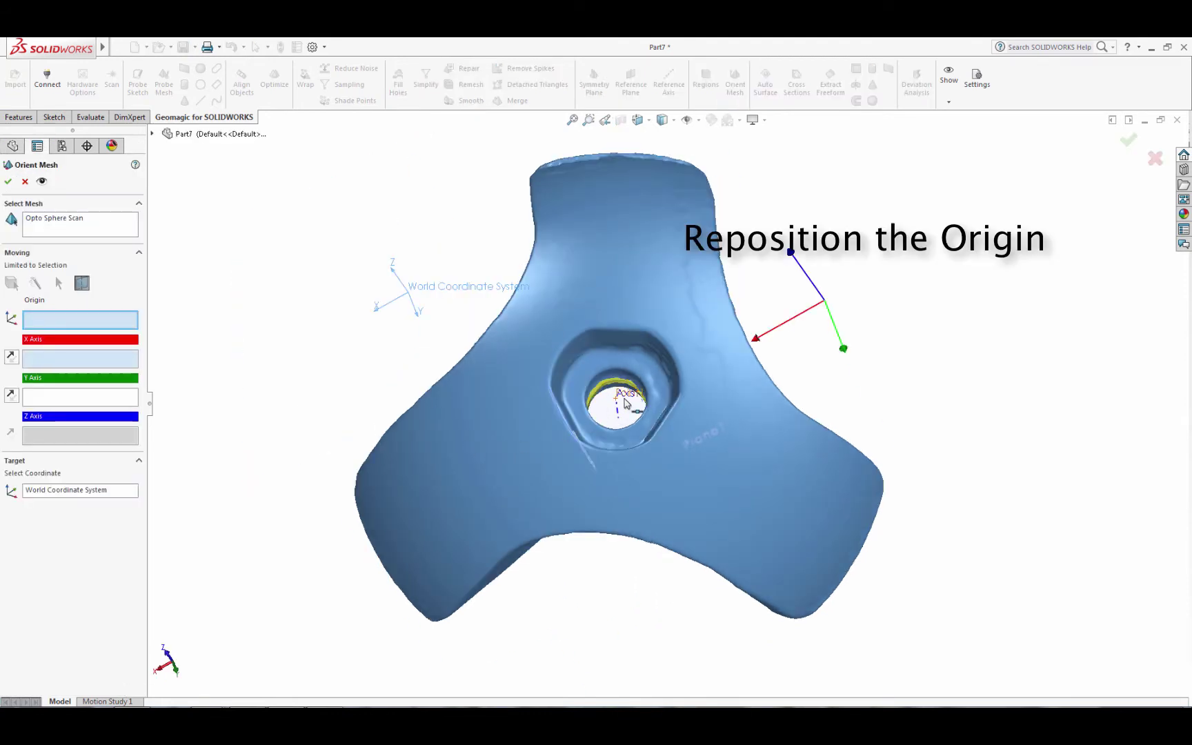
click(624, 402)
middle_drag(609, 490, 576, 483)
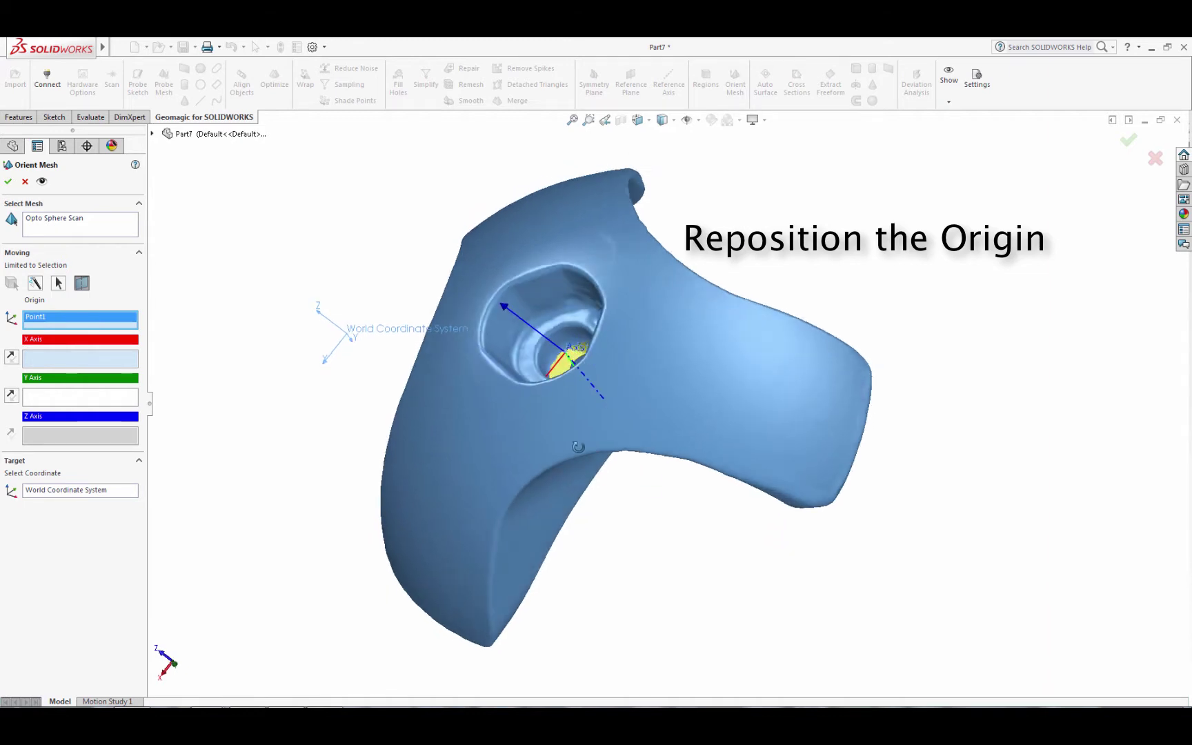
click(66, 398)
click(464, 392)
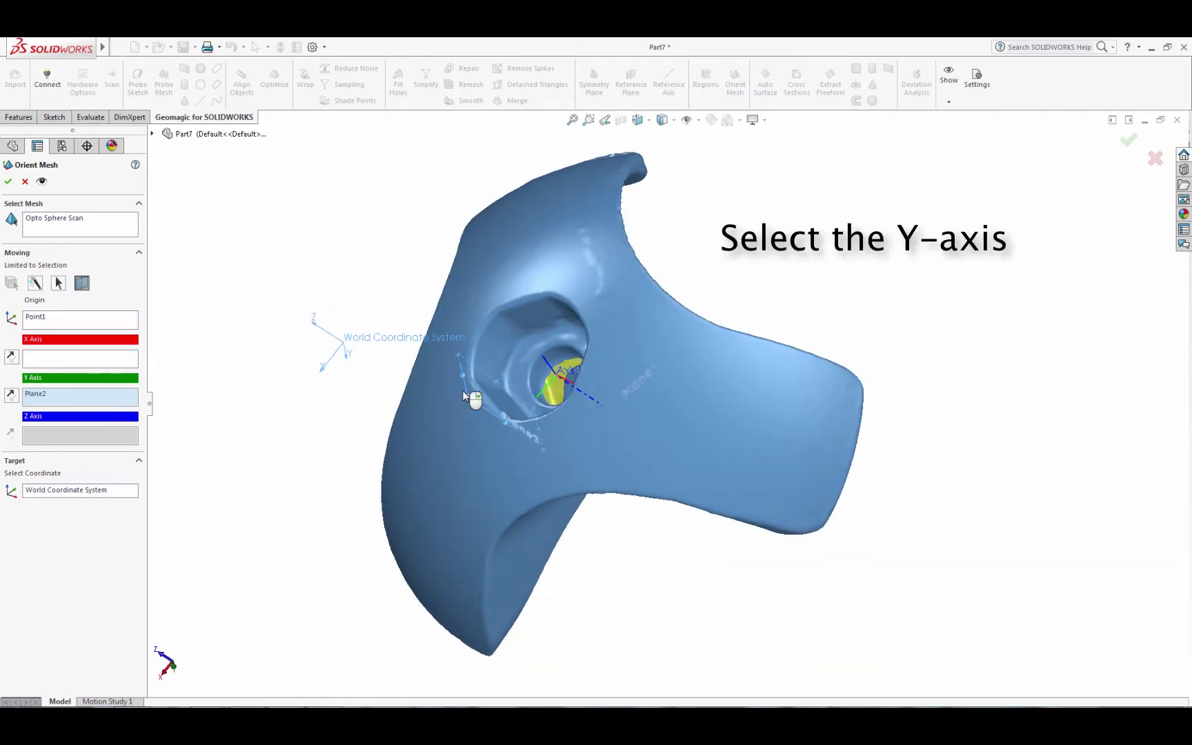
mouse_move(340, 472)
middle_down()
mouse_move(374, 445)
mouse_move(453, 487)
mouse_move(412, 553)
mouse_move(347, 560)
middle_up()
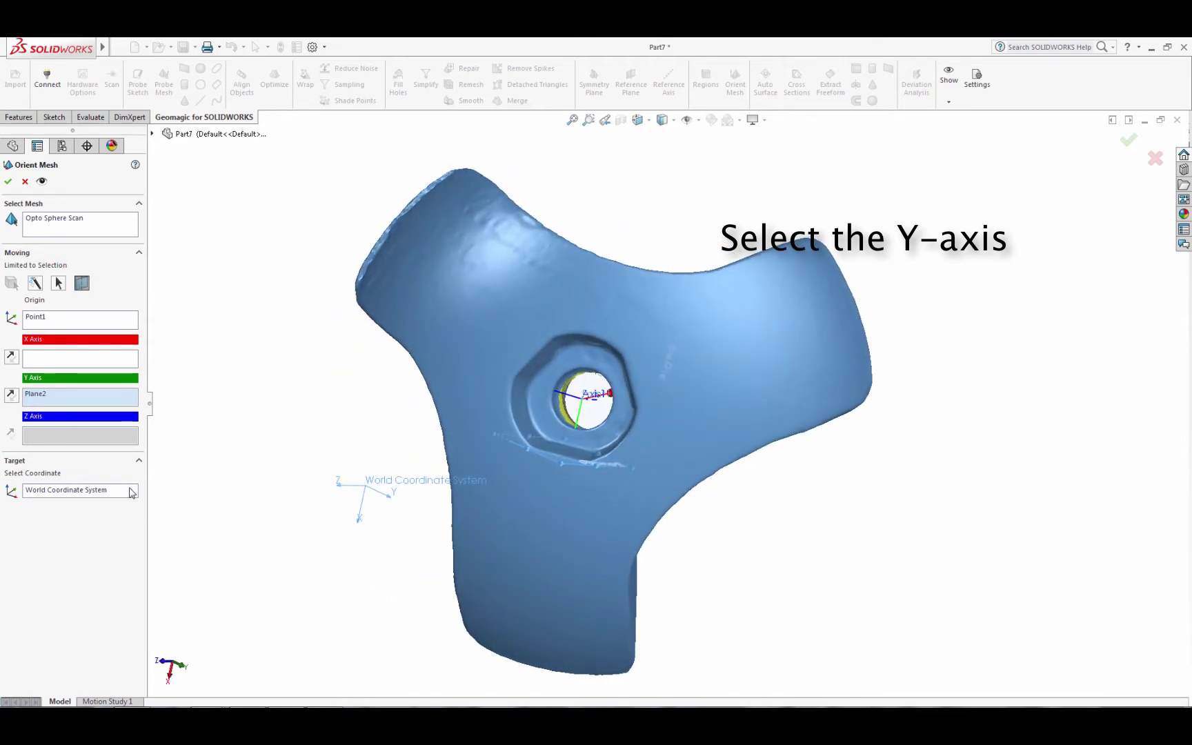
Set Axis1 as the Z axis and accept the world-coordinate alignment
click(91, 442)
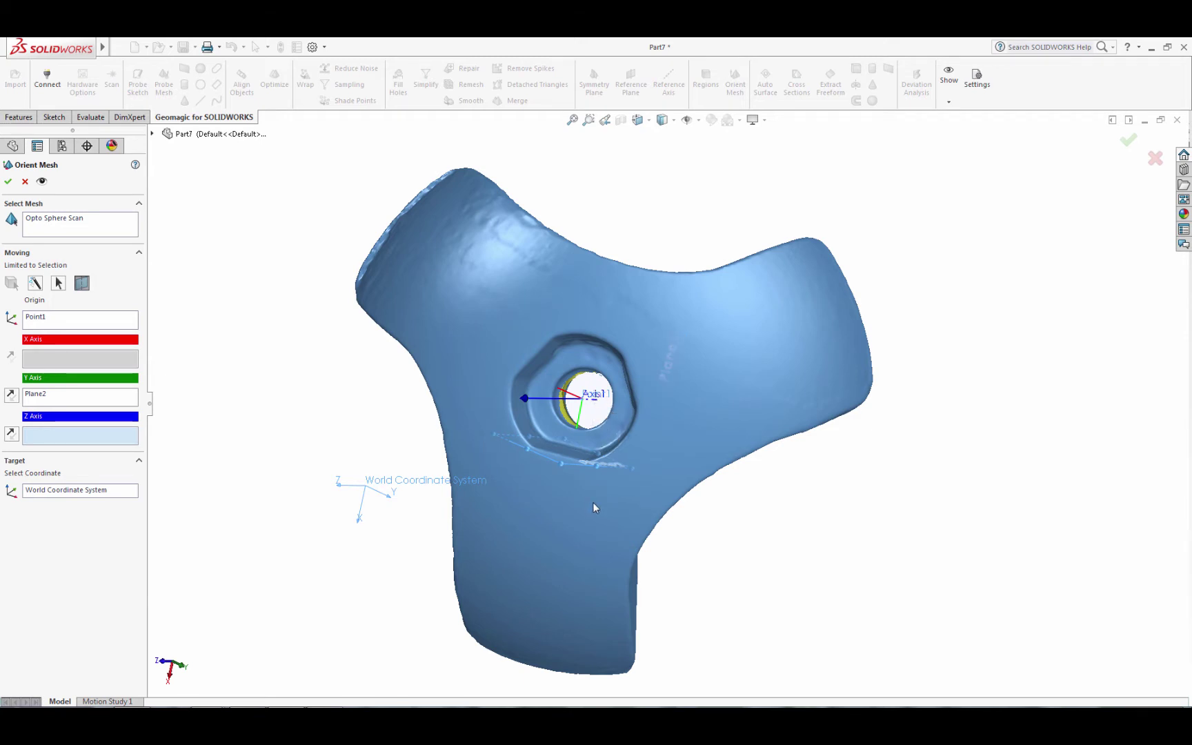
middle_drag(594, 503, 590, 384)
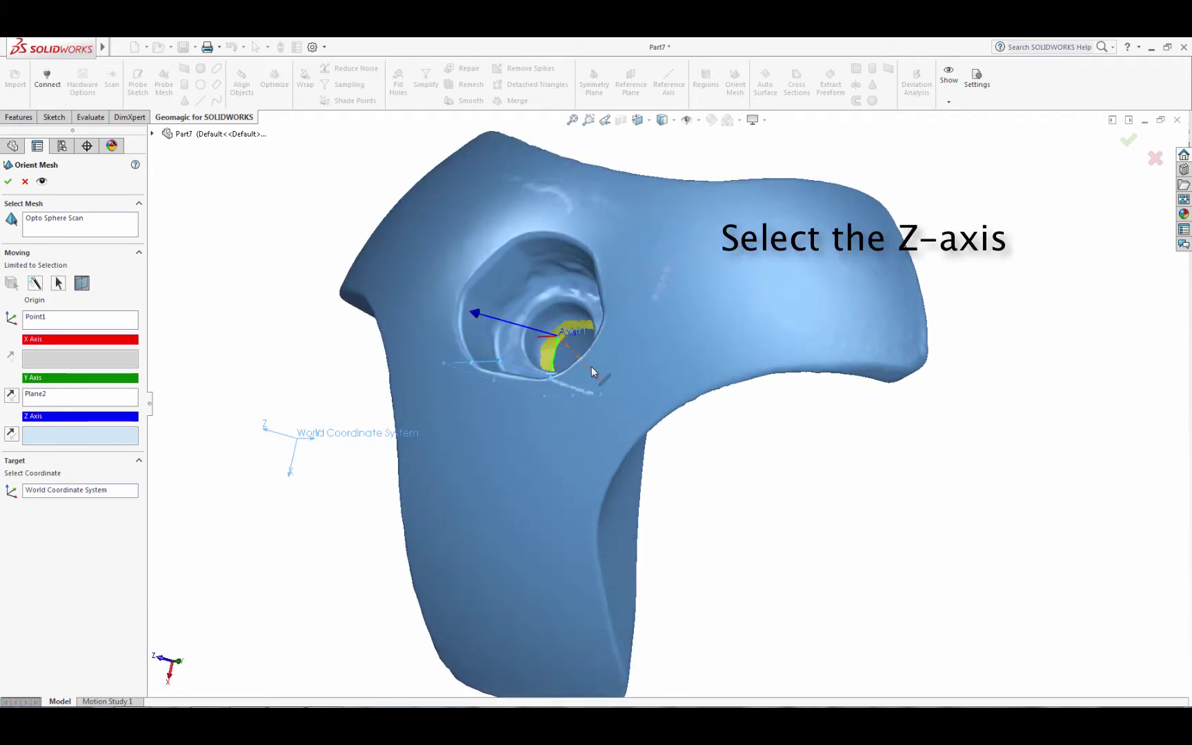
click(591, 369)
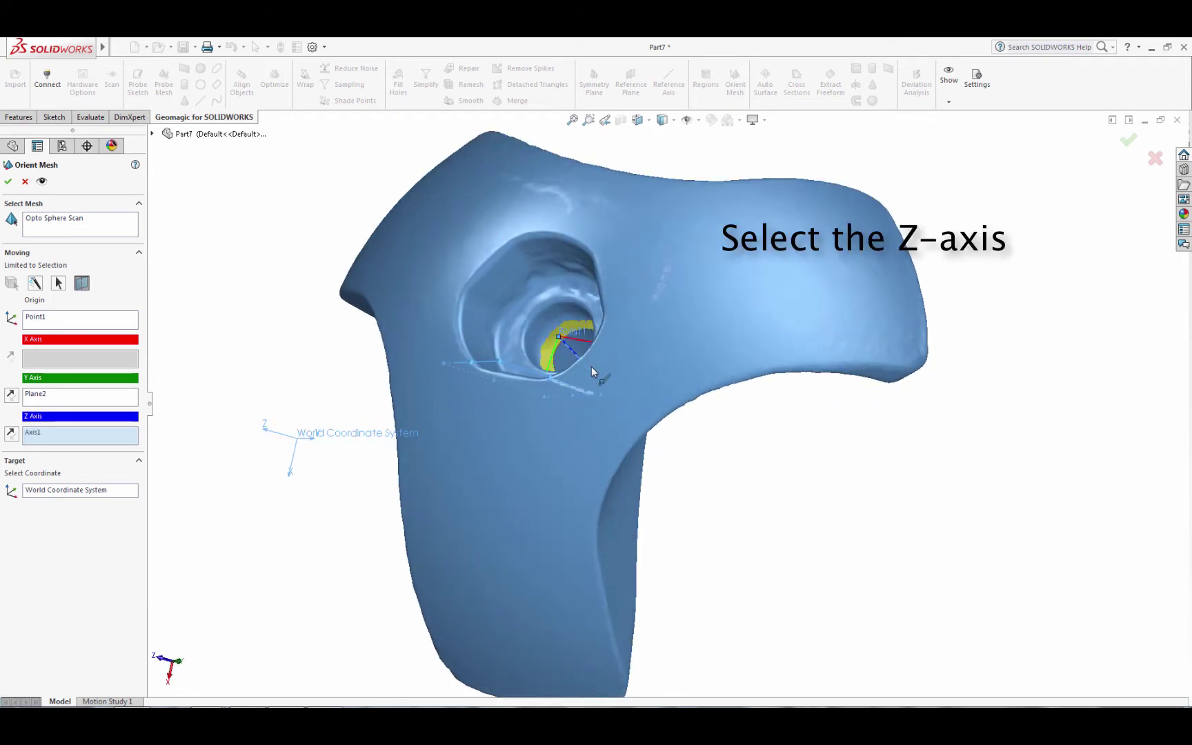
click(12, 434)
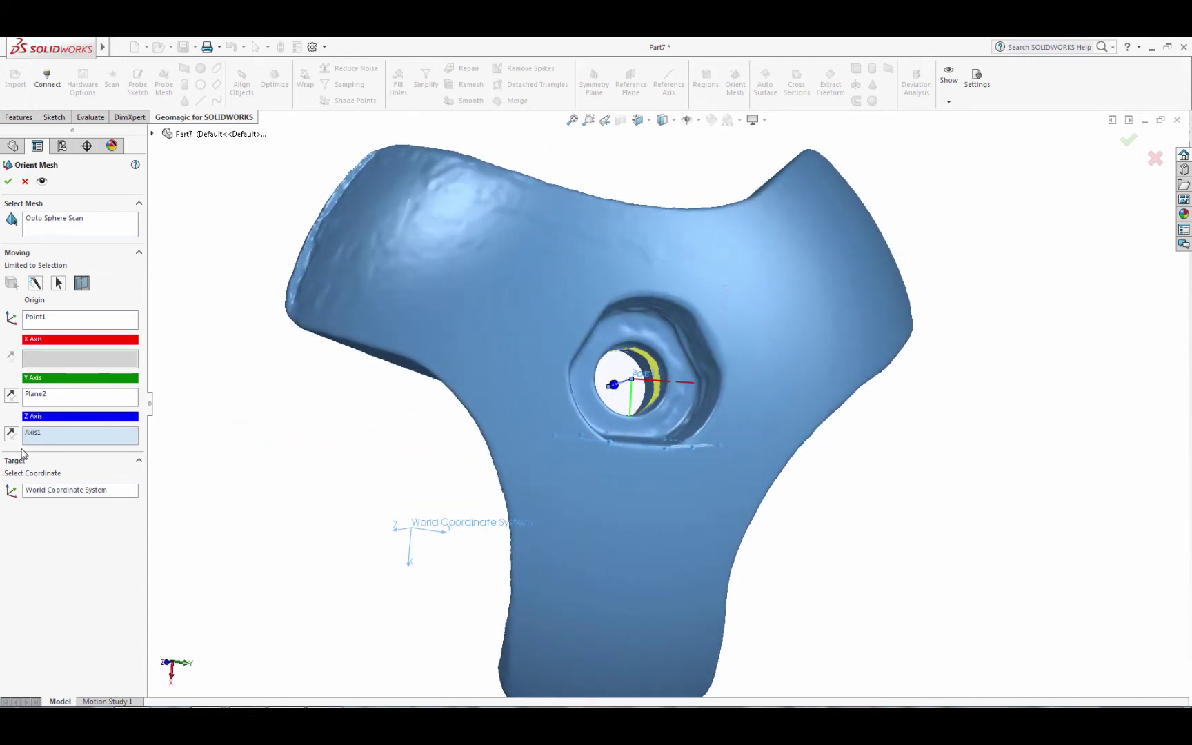
click(8, 181)
click(38, 258)
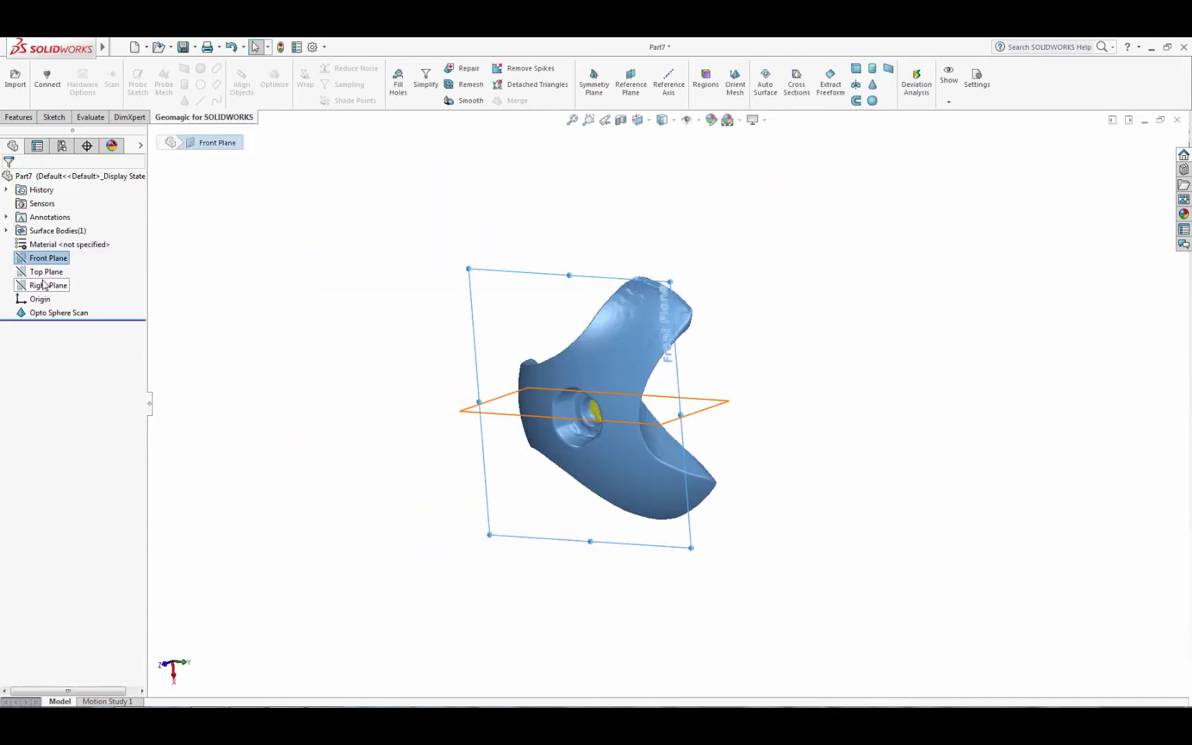
ctrl+click(48, 285)
middle_drag(414, 485, 458, 466)
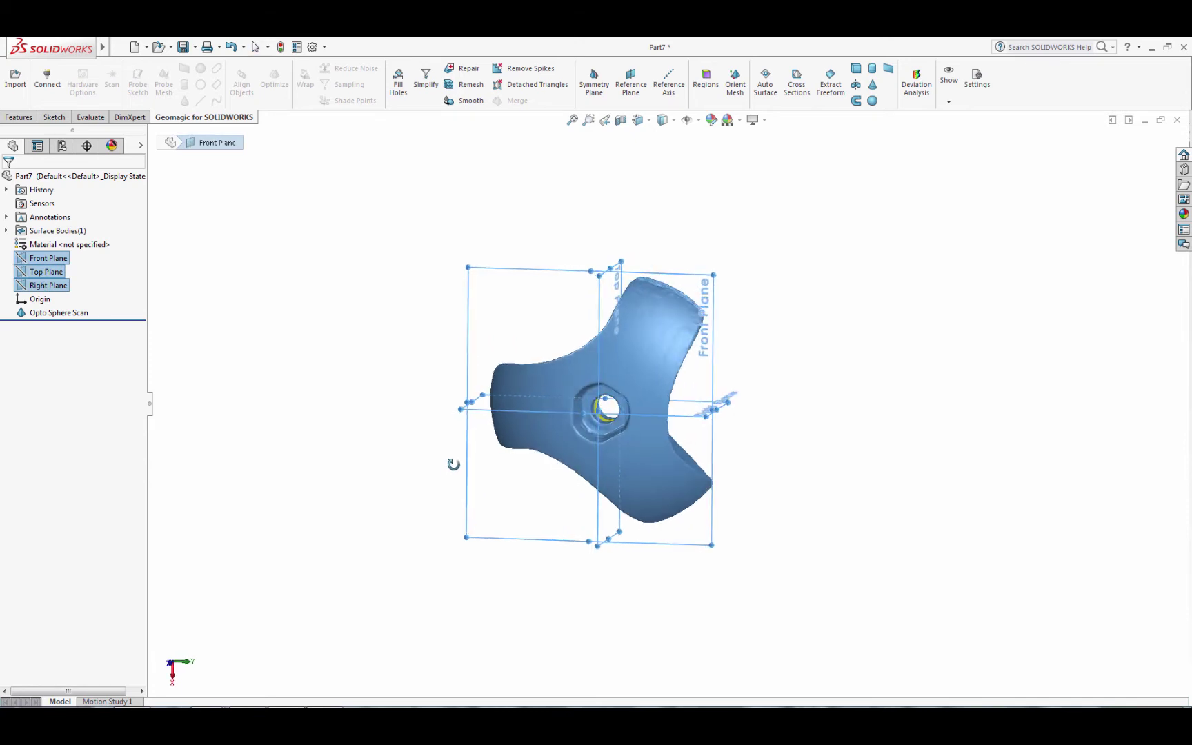
click(645, 119)
click(656, 172)
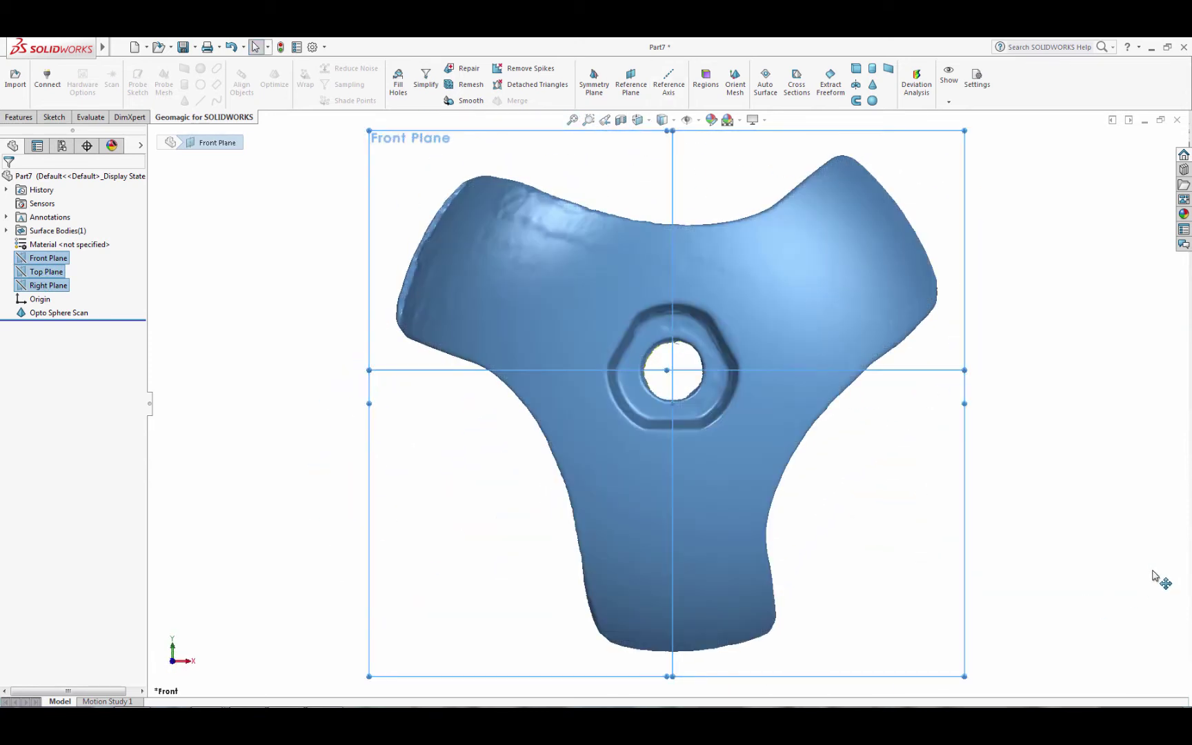
click(1117, 535)
middle_drag(1117, 534, 81, 315)
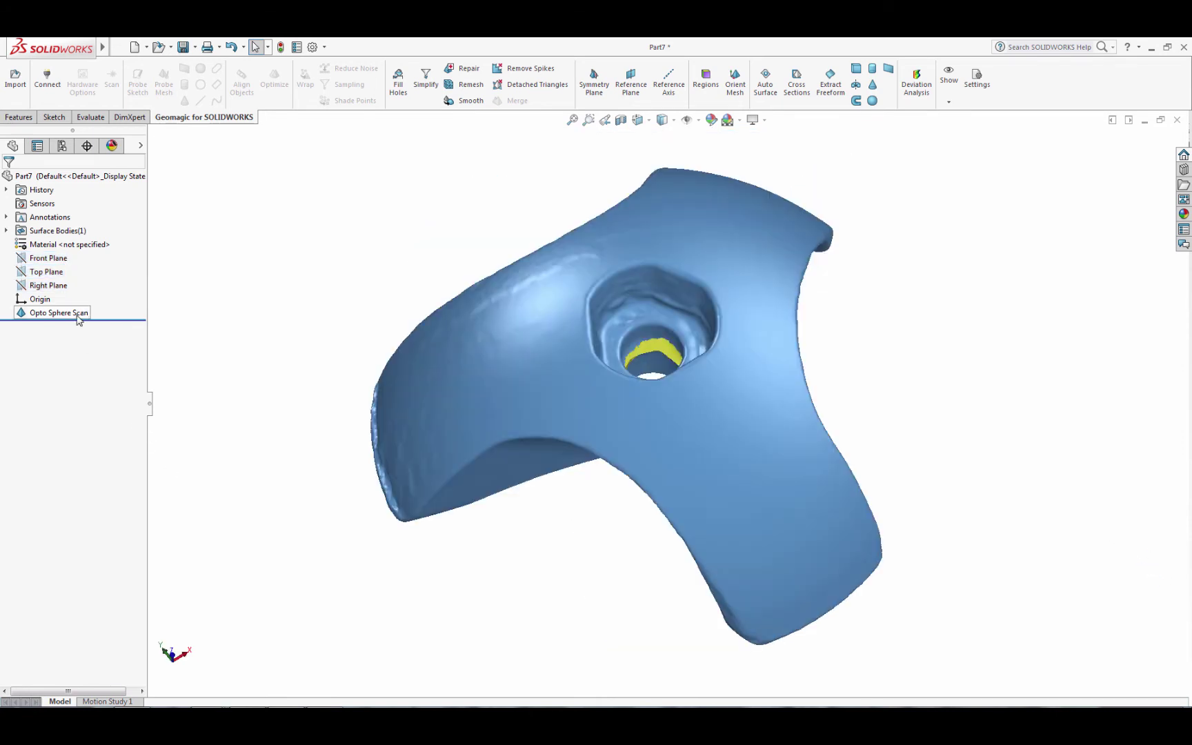
Duplicate the Opto Sphere Scan body as a reference copy, Opto Sphere Scan (2)
right_click(78, 315)
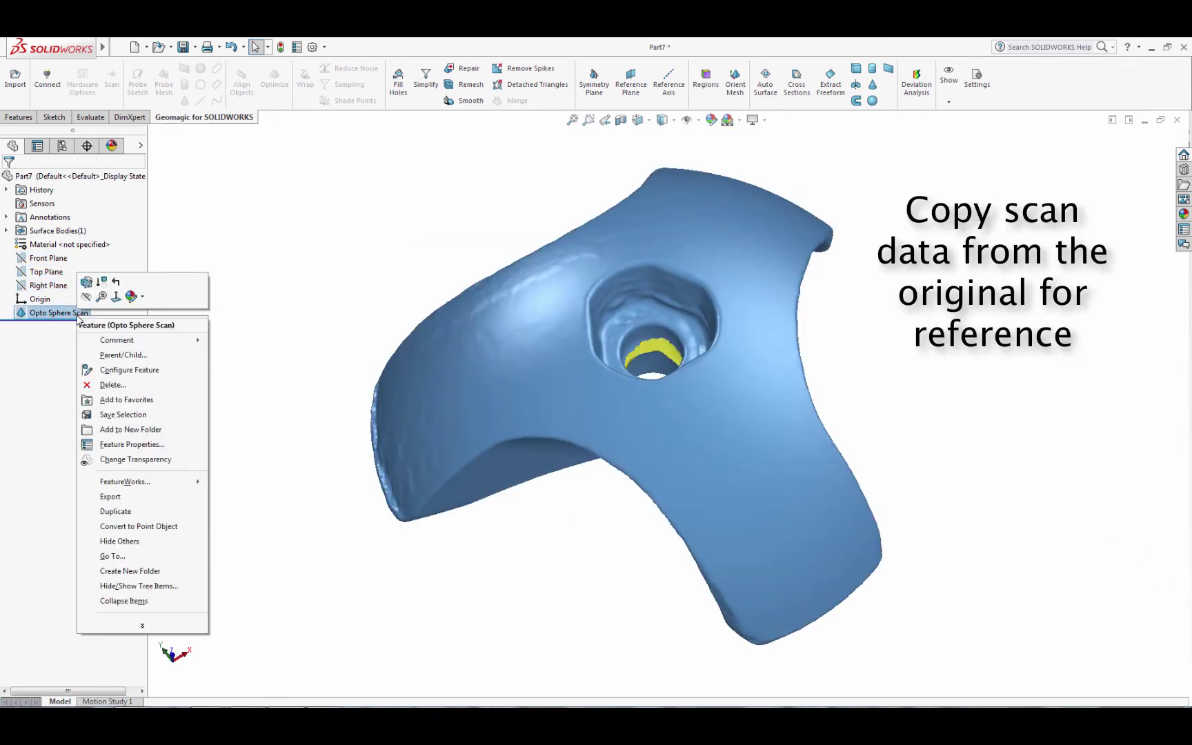
click(116, 511)
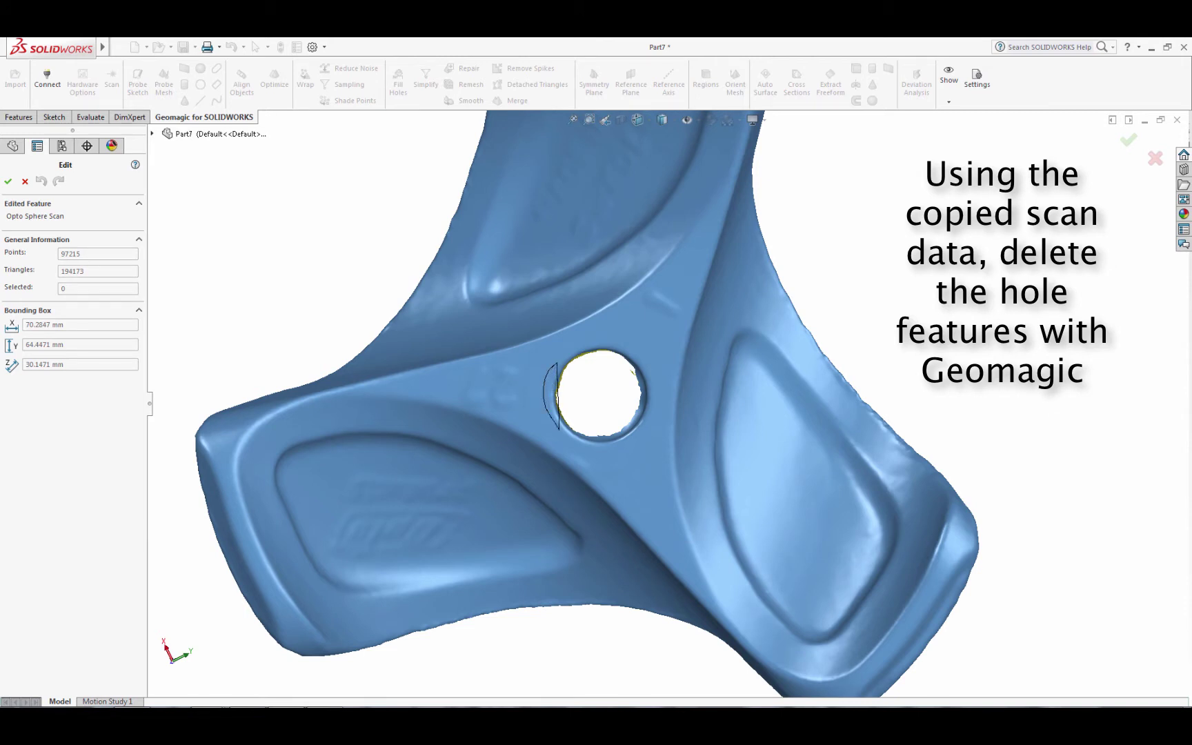
Lasso-select and delete the ring of triangles around the hole
mouse_move(581, 445)
mouse_down()
mouse_move(641, 435)
mouse_move(652, 378)
mouse_move(607, 343)
mouse_move(556, 364)
mouse_up()
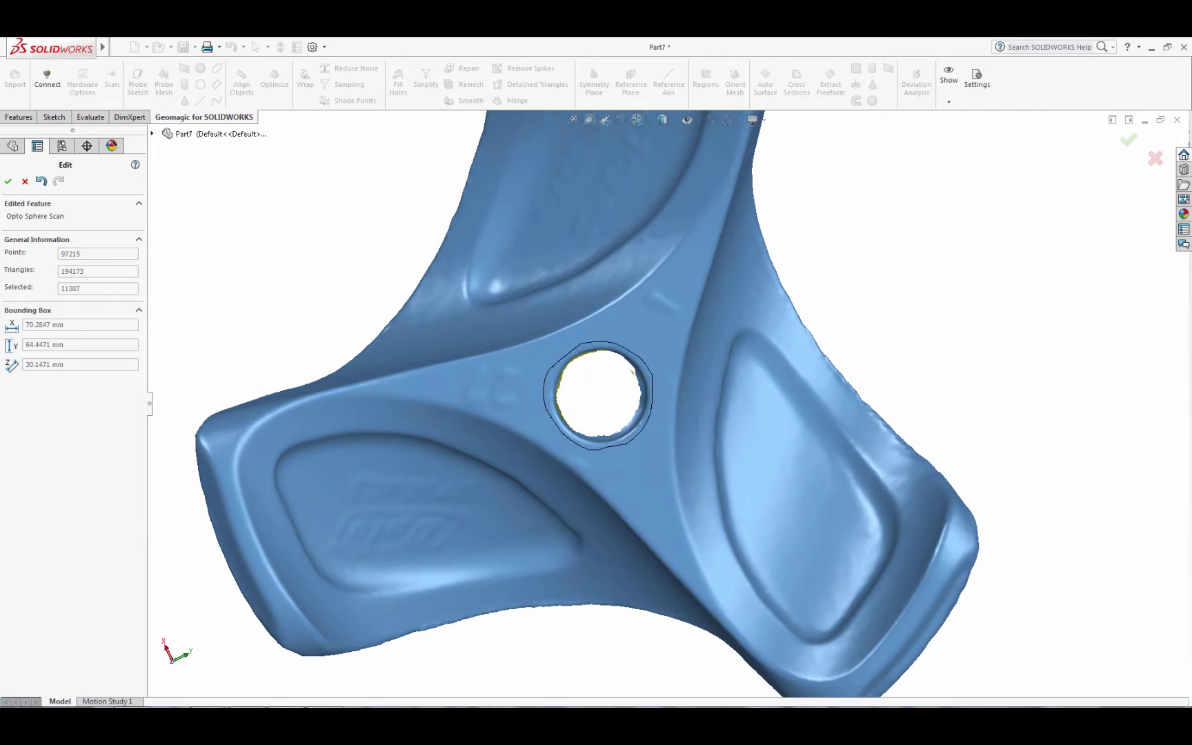
right_click(613, 397)
key(Escape)
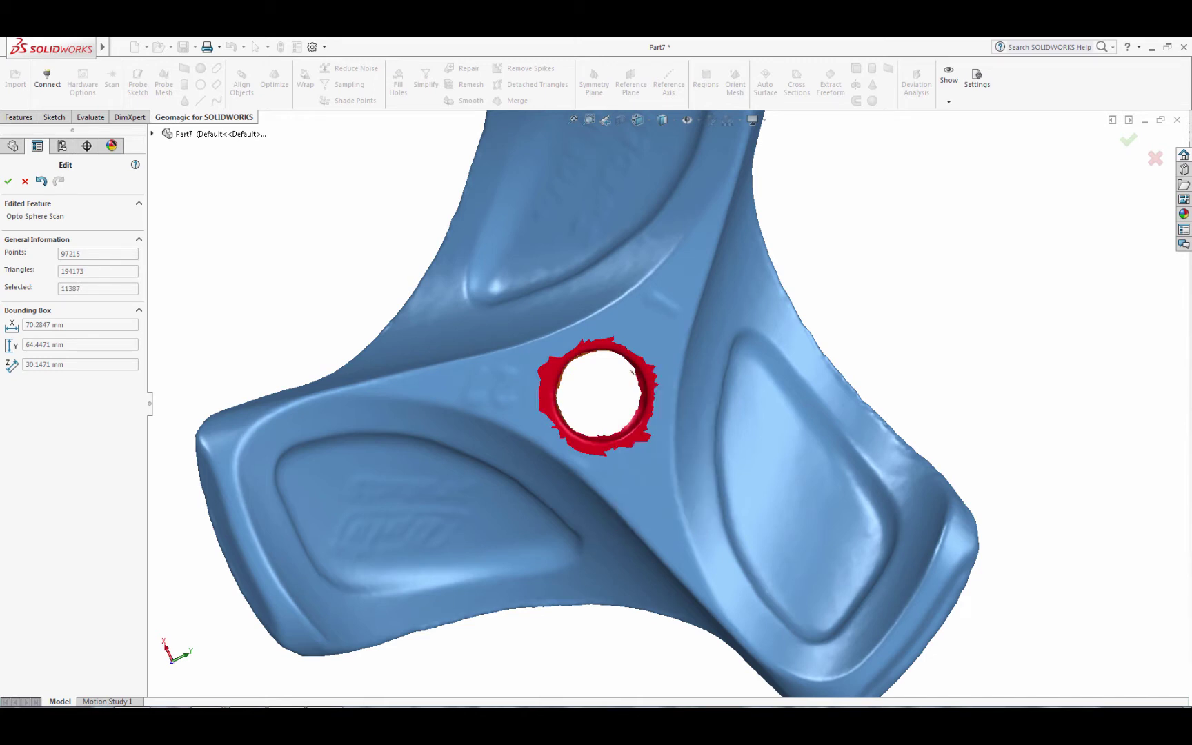
key(Delete)
middle_drag(596, 400, 438, 405)
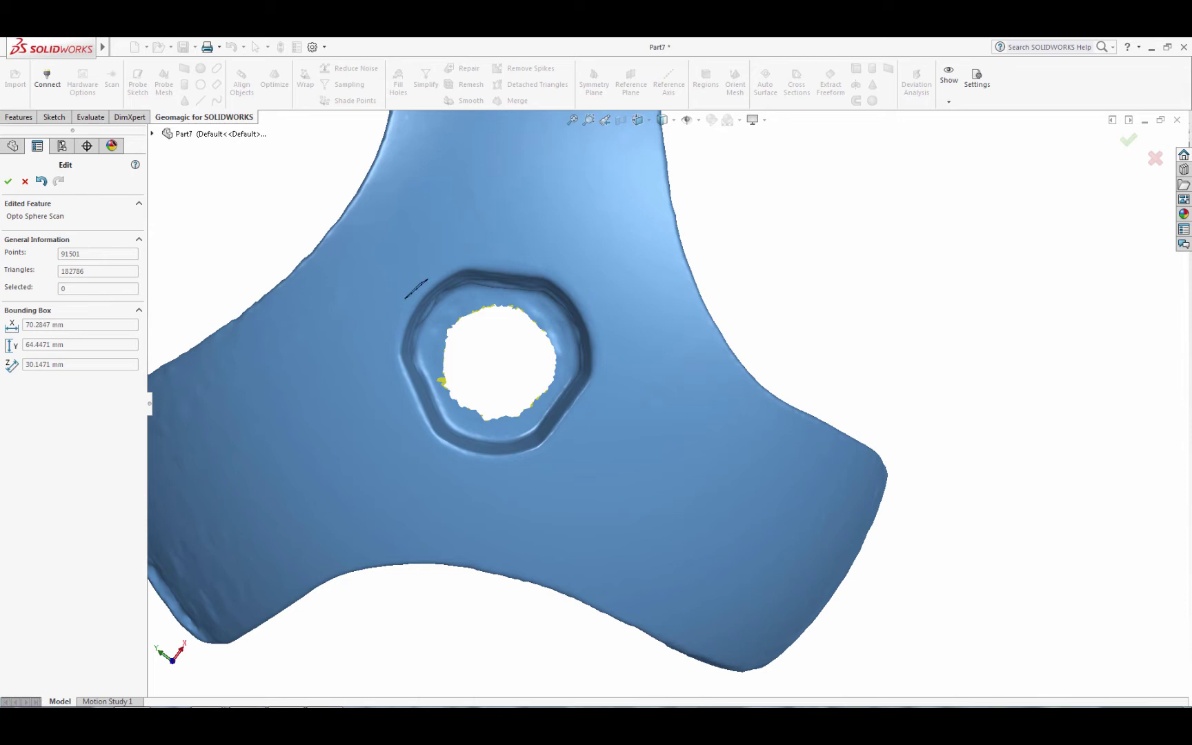
Delete the hexagonal pocket triangles around the hole, leaving 161669 triangles
mouse_move(392, 321)
mouse_down()
mouse_move(400, 418)
mouse_move(476, 466)
mouse_move(521, 467)
mouse_move(569, 431)
mouse_move(598, 348)
mouse_move(593, 310)
mouse_move(567, 281)
mouse_move(514, 260)
mouse_move(457, 258)
mouse_move(429, 280)
mouse_up()
middle_drag(497, 311, 496, 483)
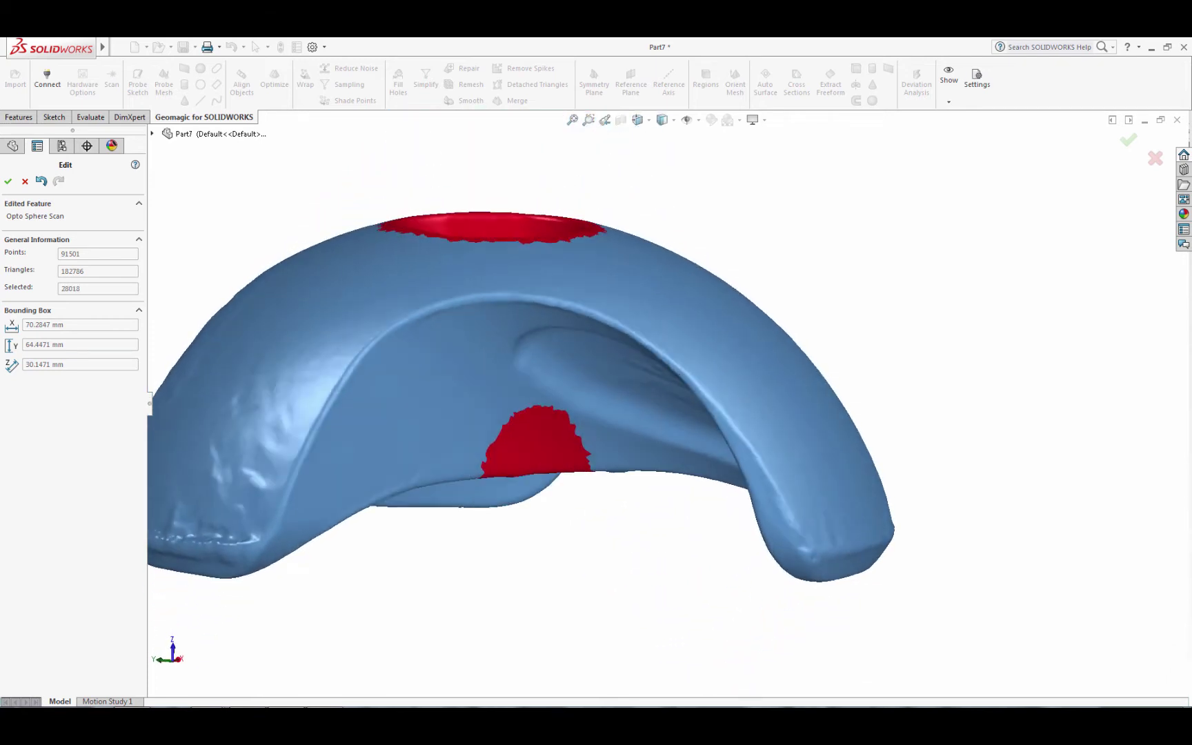
middle_drag(496, 345, 497, 355)
mouse_move(430, 313)
mouse_down()
mouse_move(655, 315)
mouse_move(431, 318)
mouse_up()
middle_drag(483, 414, 732, 672)
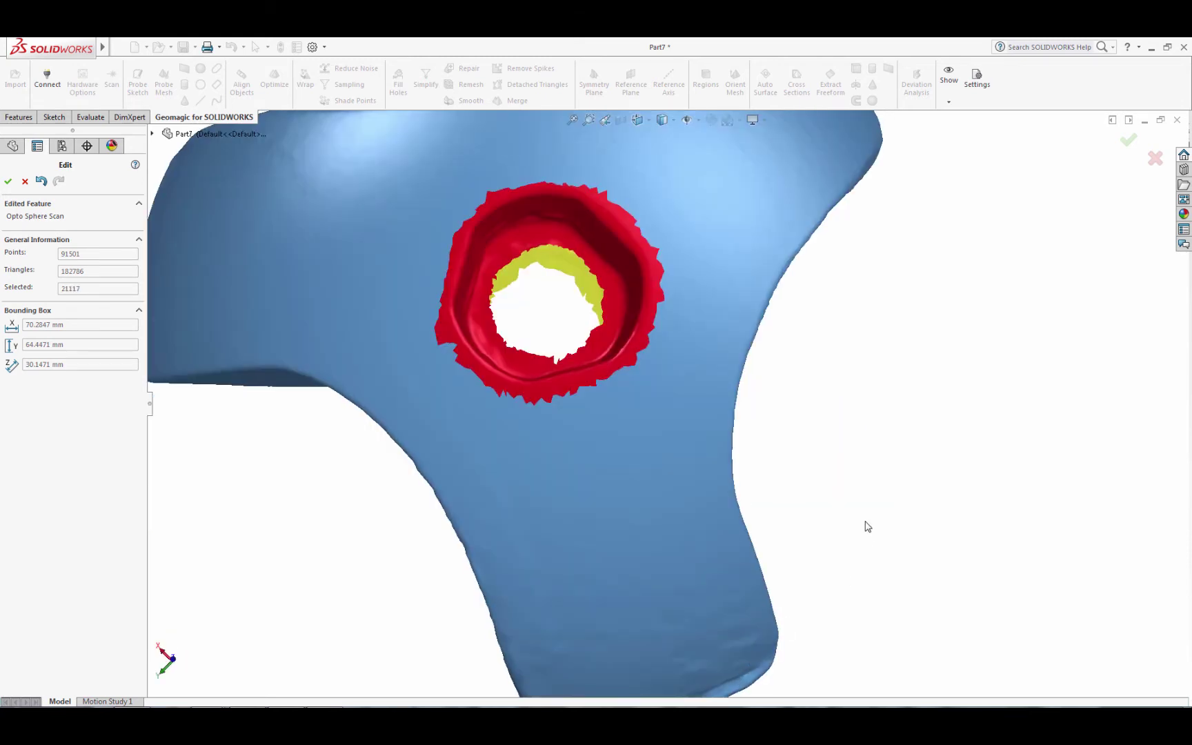
right_click(860, 481)
click(895, 526)
scroll(883, 497, up, 3)
mouse_move(778, 558)
middle_down()
mouse_move(647, 455)
mouse_move(715, 492)
mouse_move(778, 456)
middle_up()
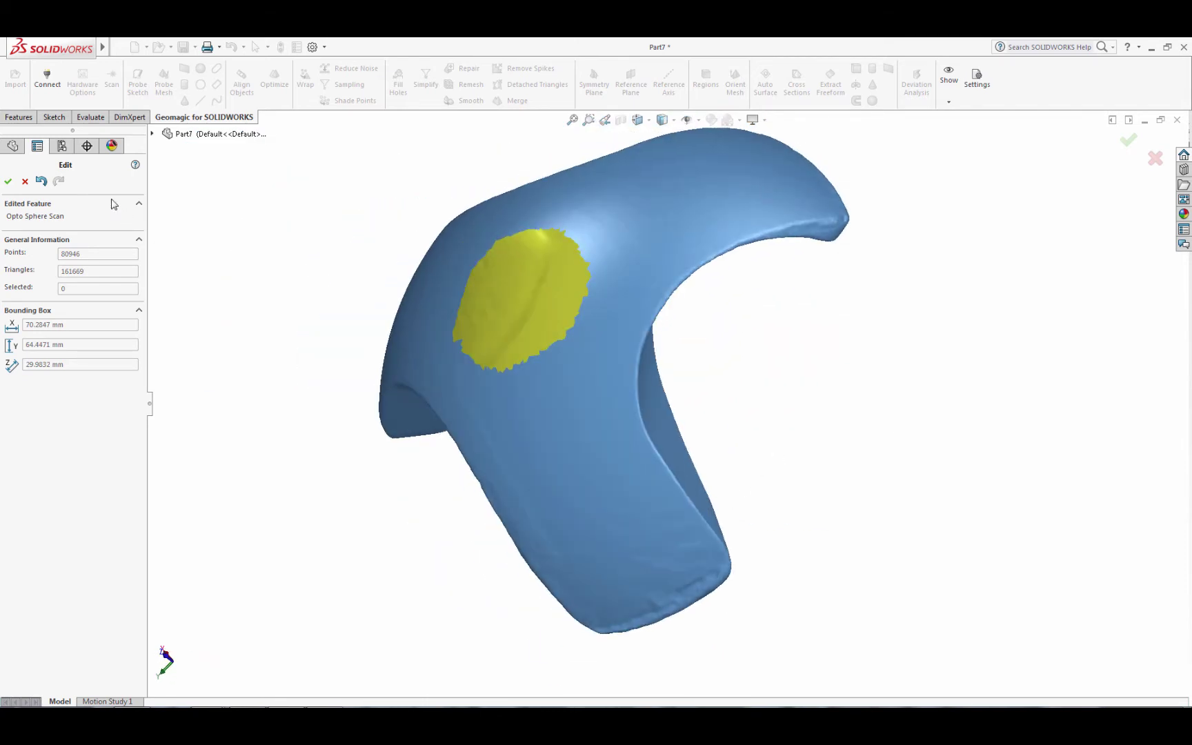
click(12, 182)
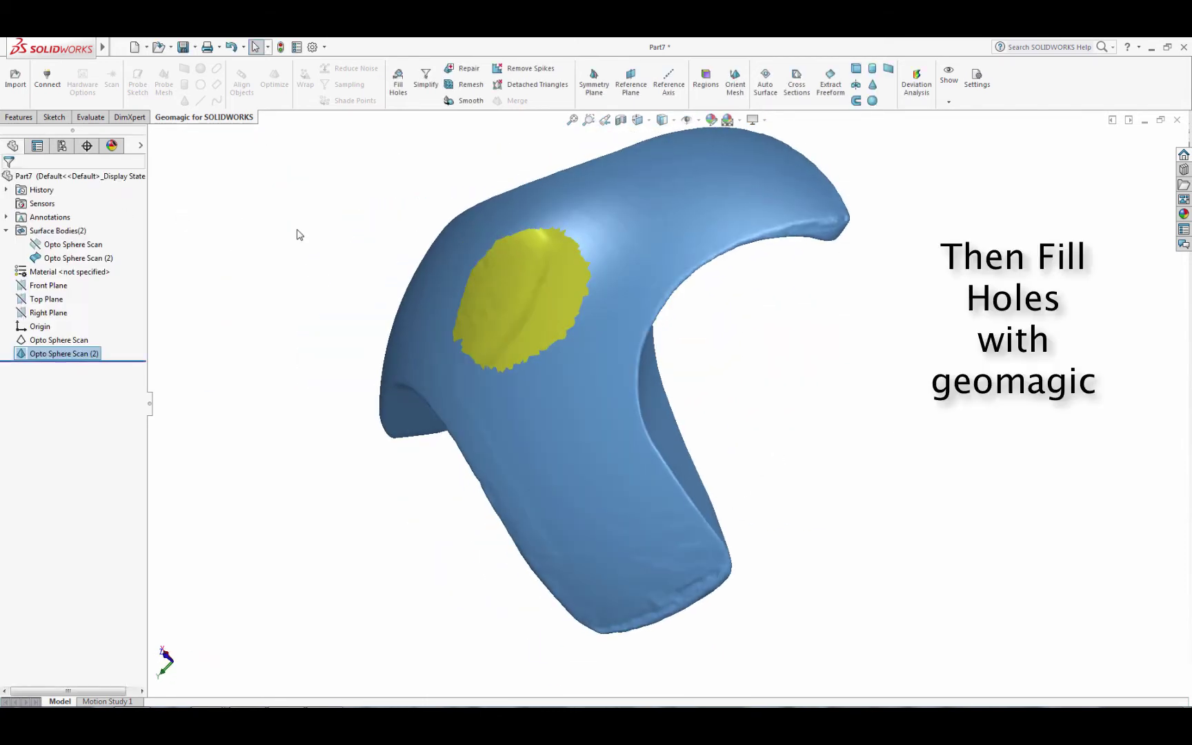
Fill the opening over the hole with Geomagic Fill Holes
click(398, 101)
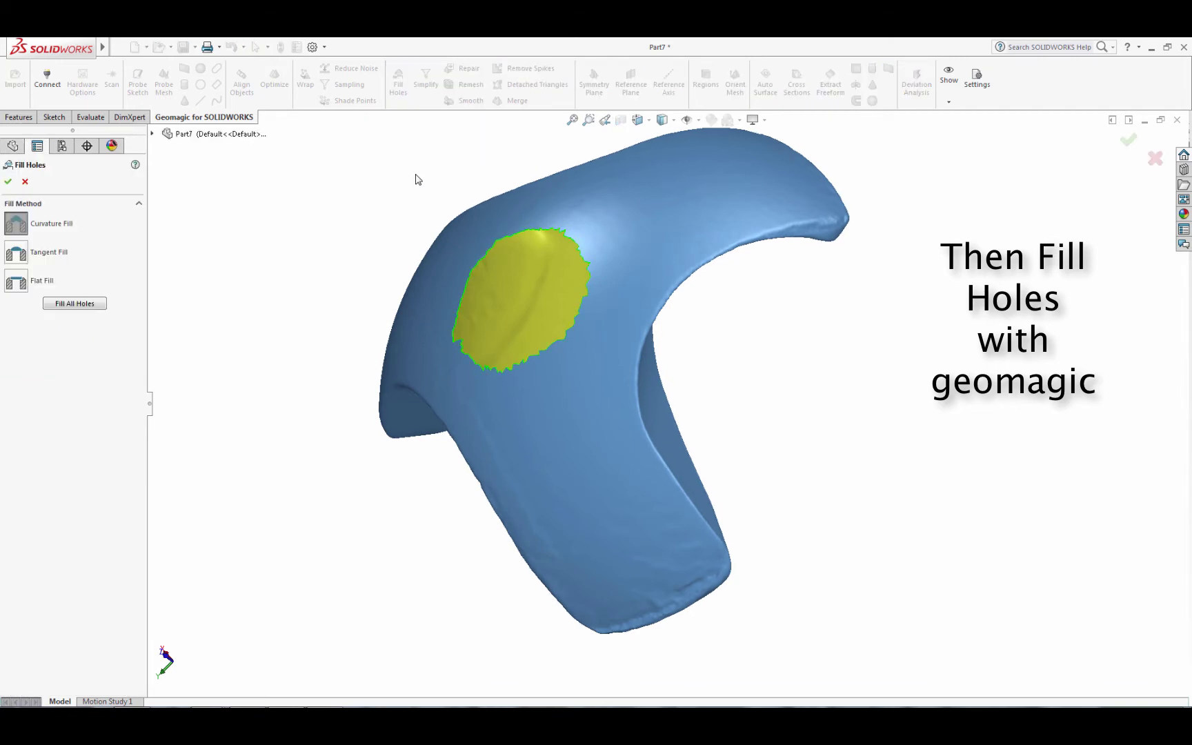
click(521, 230)
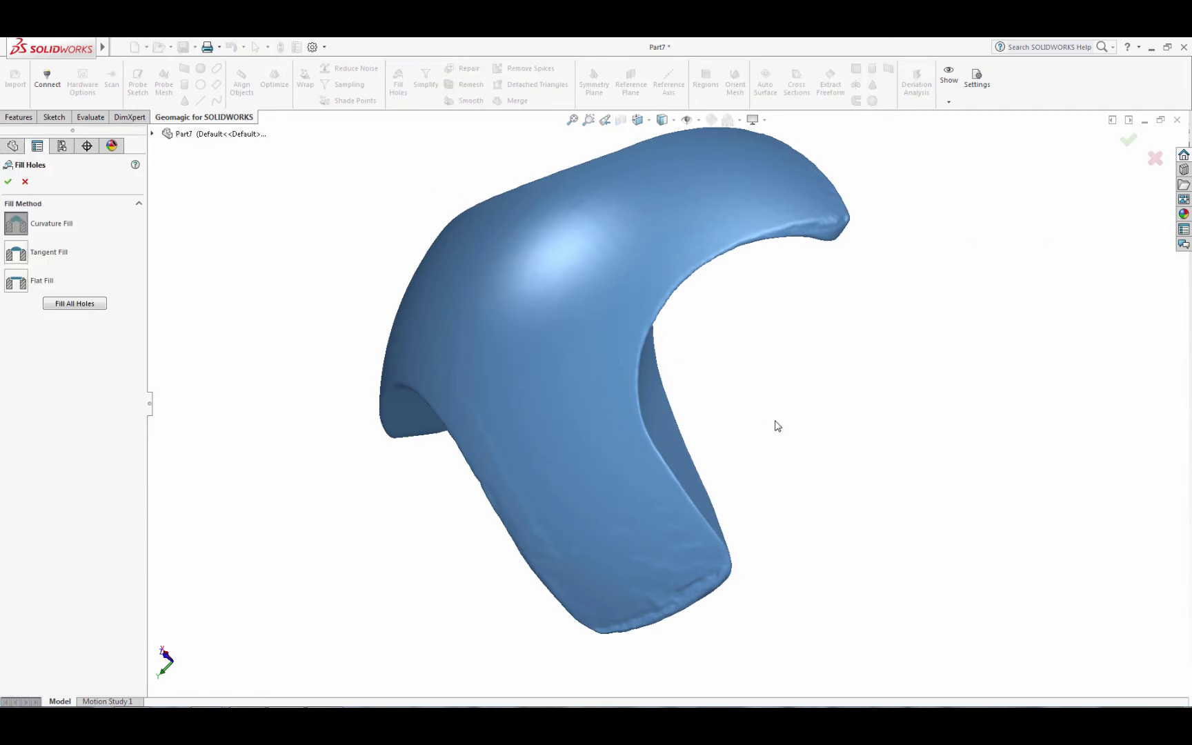
mouse_move(774, 423)
middle_down()
mouse_move(665, 422)
mouse_move(629, 380)
middle_up()
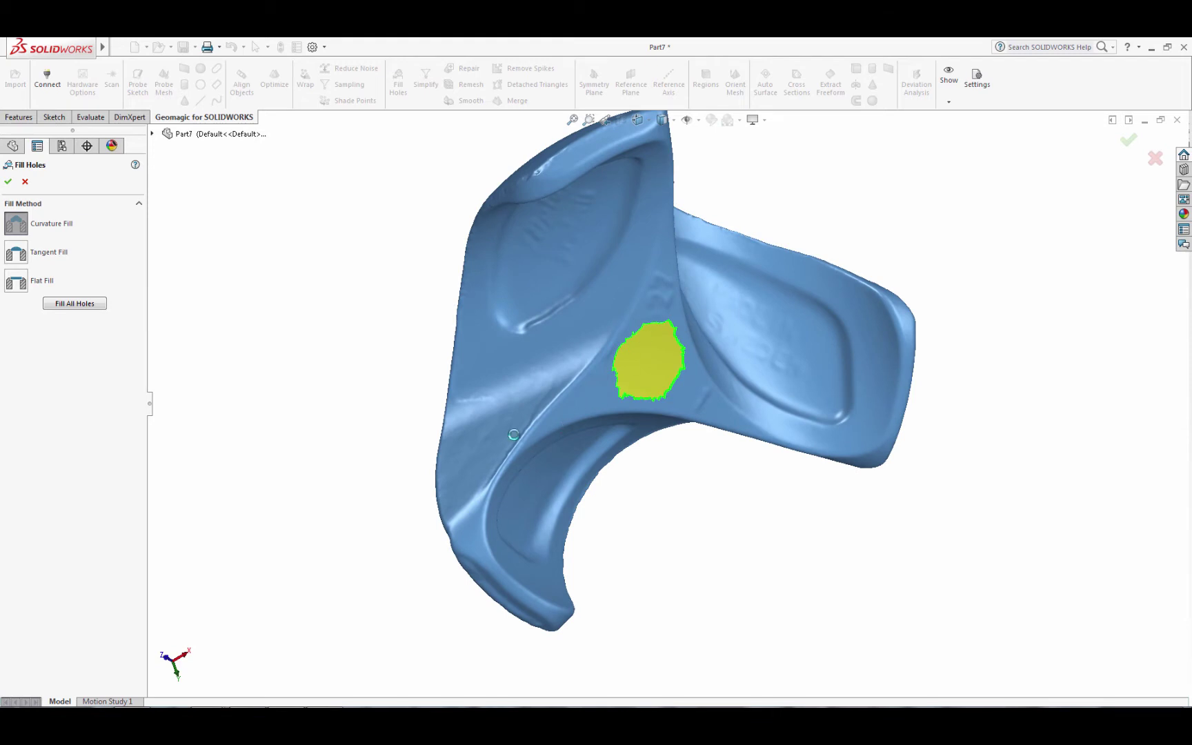
middle_drag(486, 420, 607, 359)
key(Return)
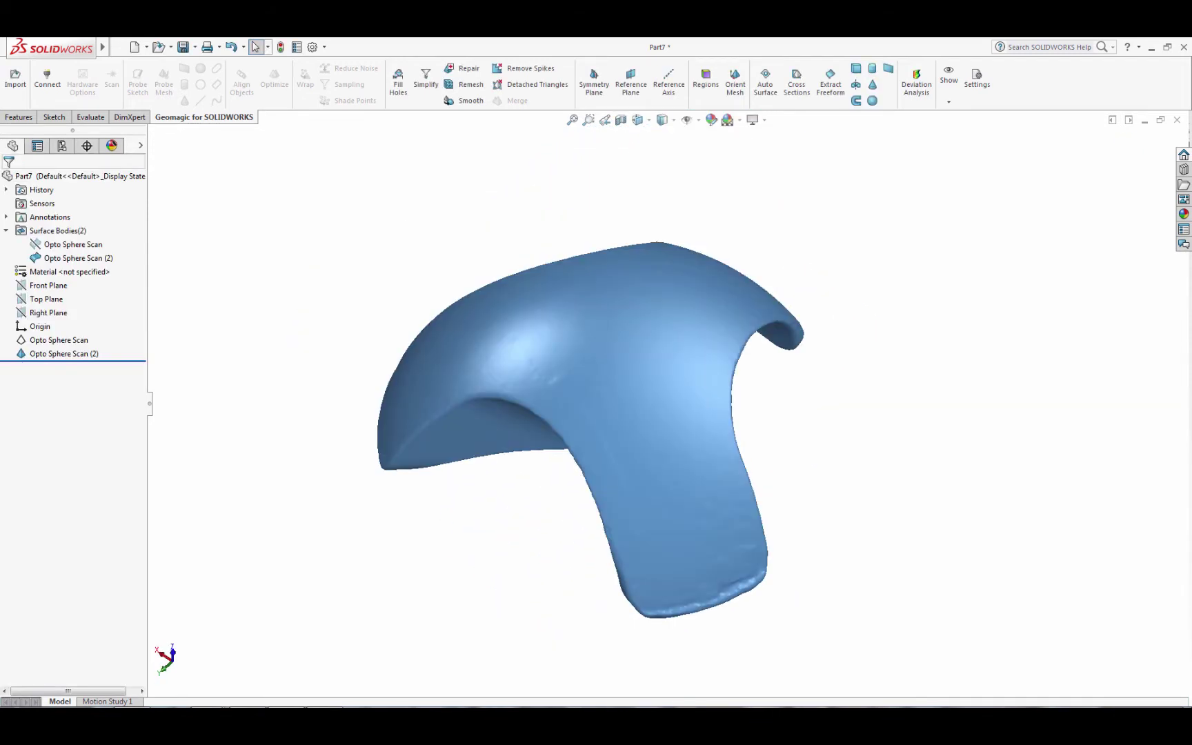
Auto Surface the filled scan copy into a solid, shown Shaded With Edges
click(765, 81)
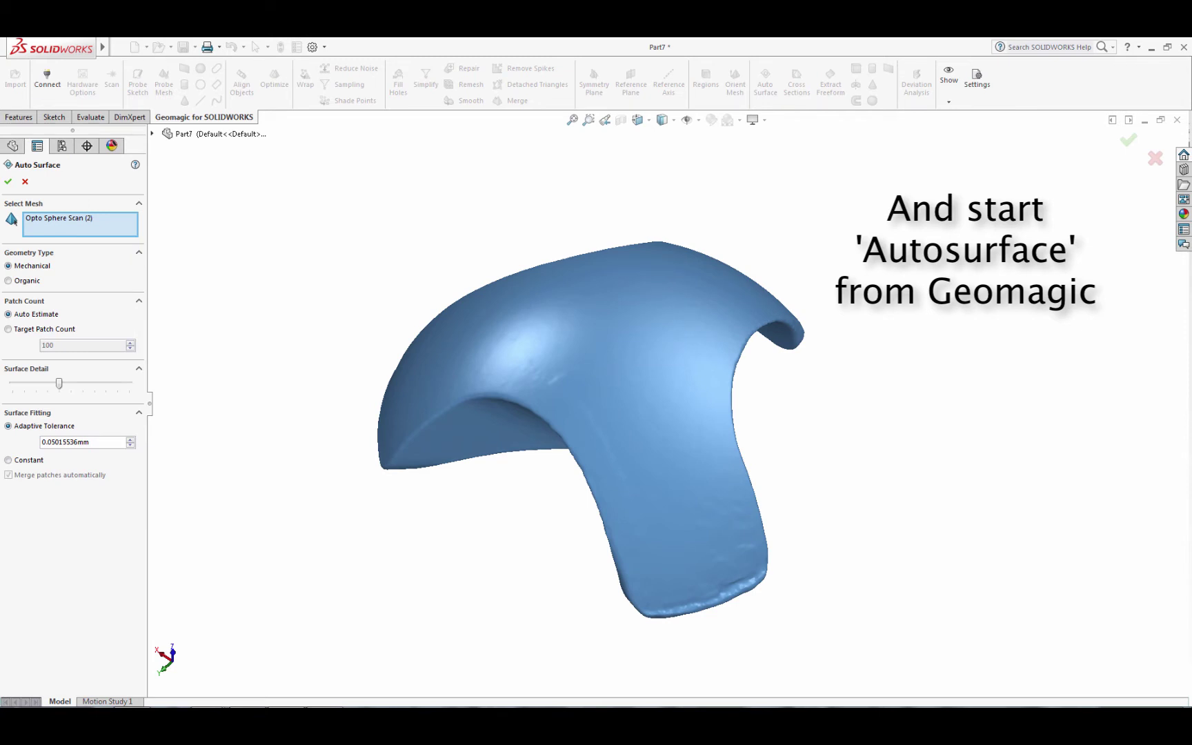
key(Return)
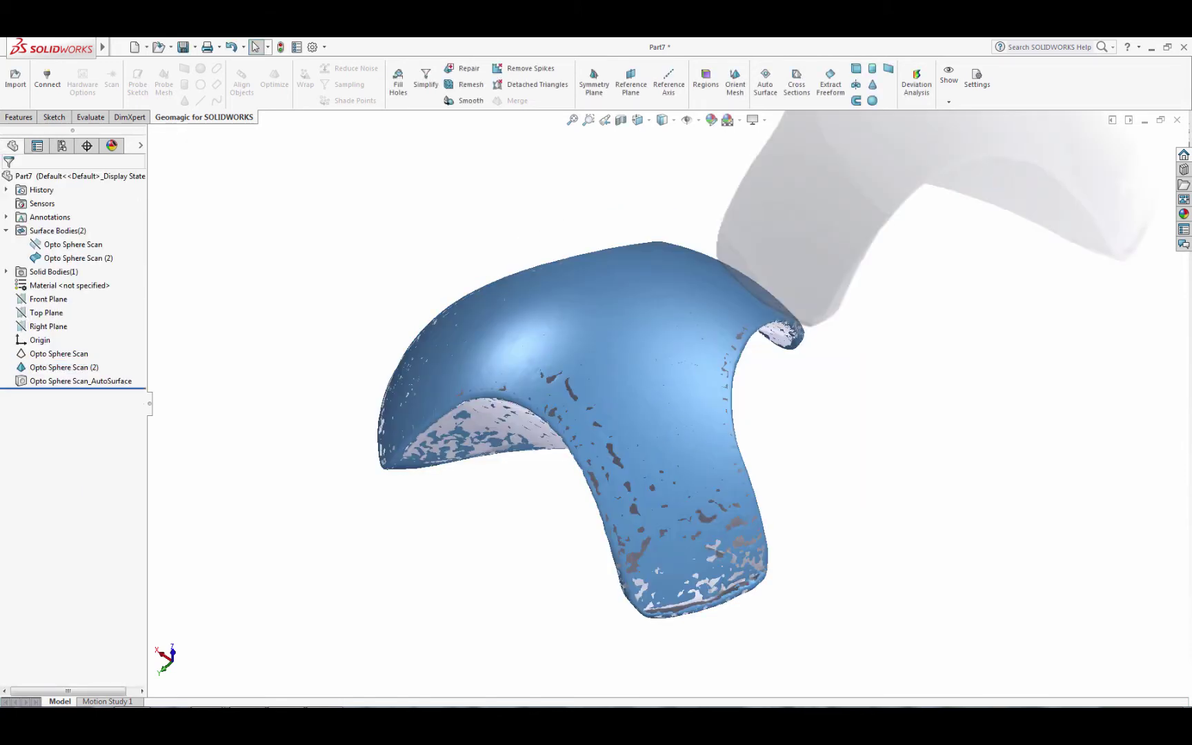
click(78, 257)
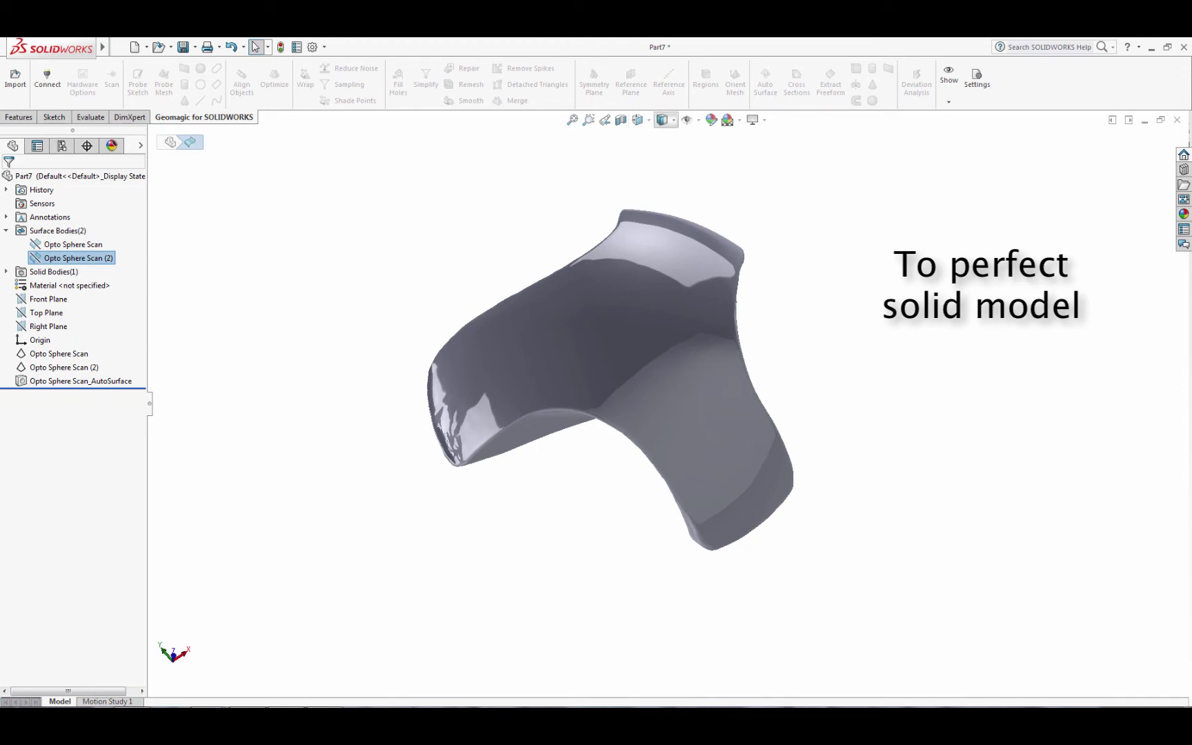
click(662, 120)
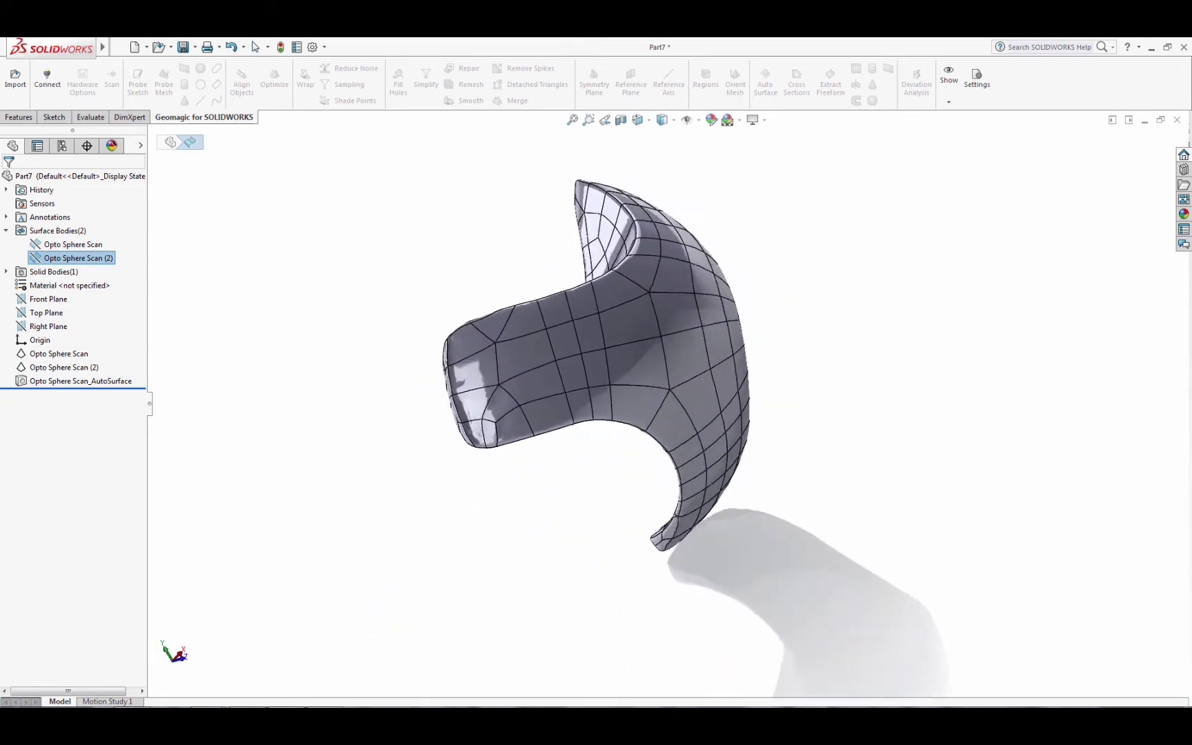
Show the copied scan again to compare against the solid in Deviation Analysis
click(78, 257)
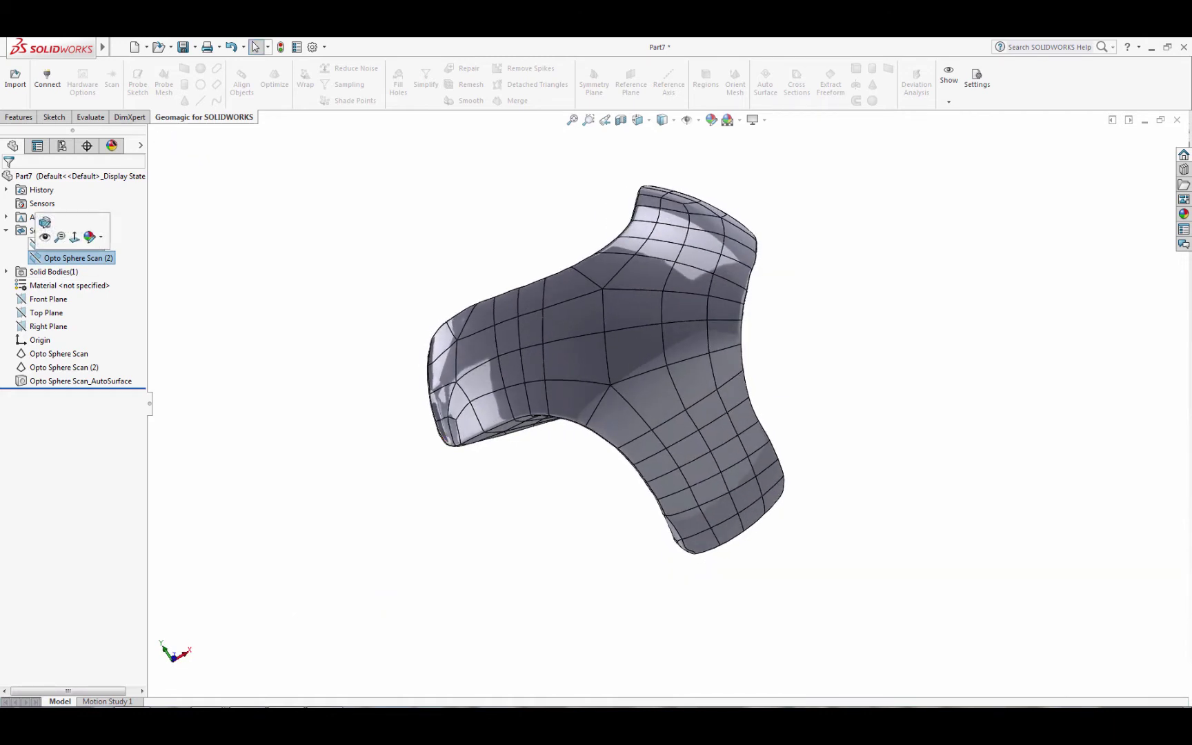
click(45, 237)
click(916, 83)
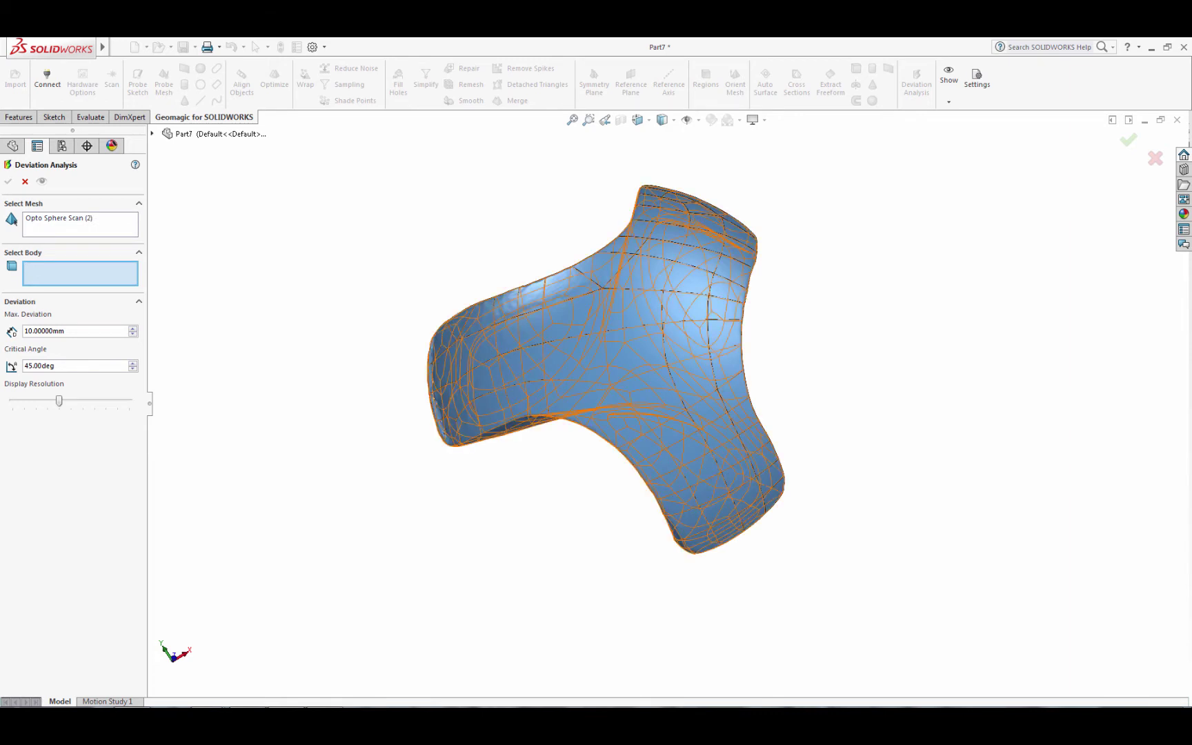
Raise the display resolution, preview the AutoSurface body's deviation map, and accept the analysis
drag(59, 401, 105, 401)
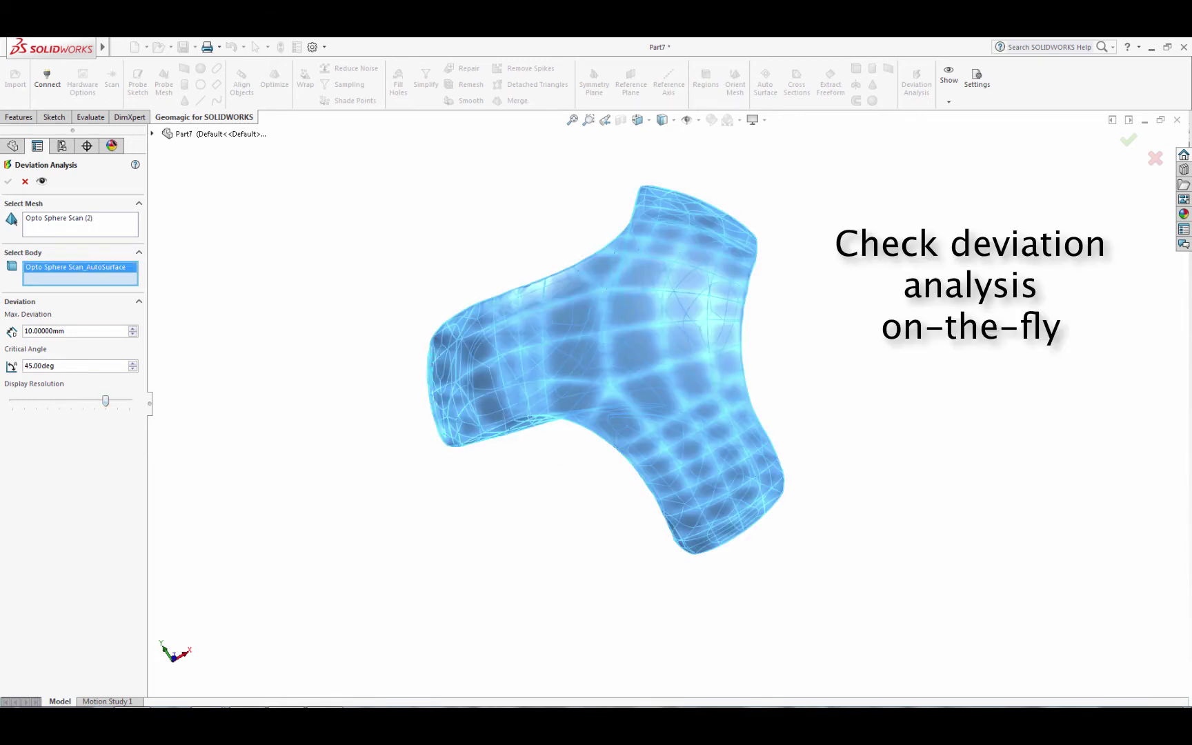
click(42, 181)
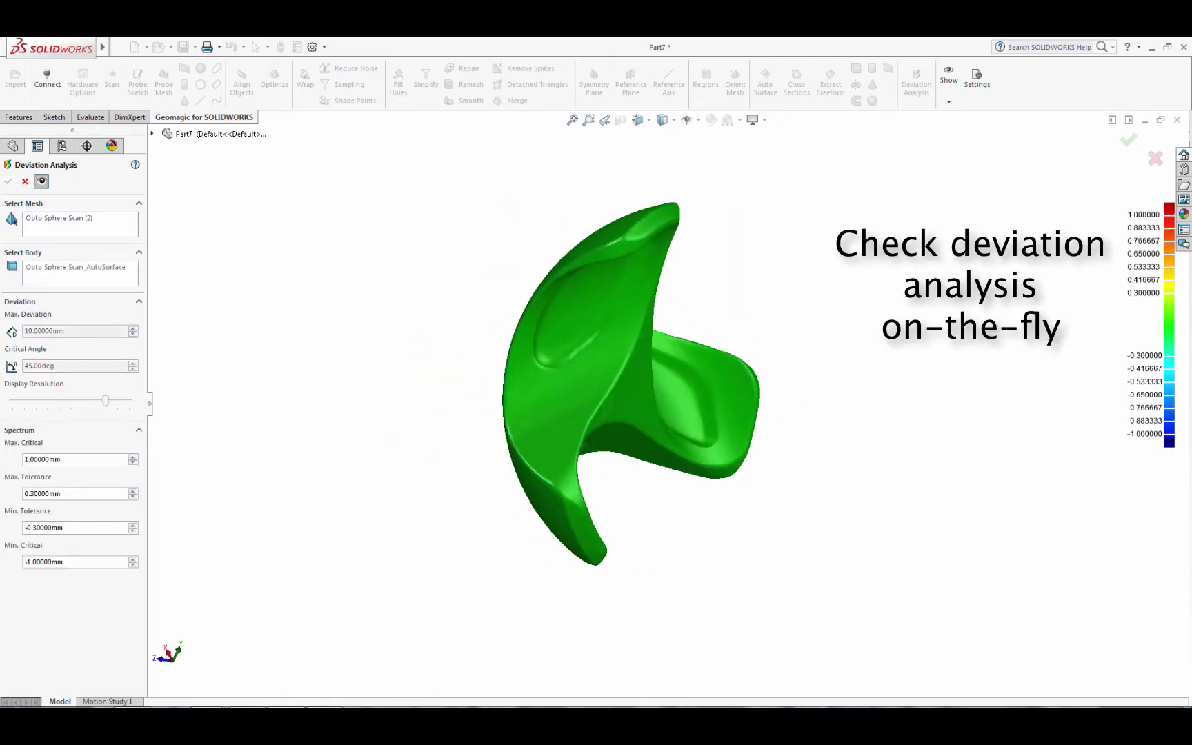
key(Return)
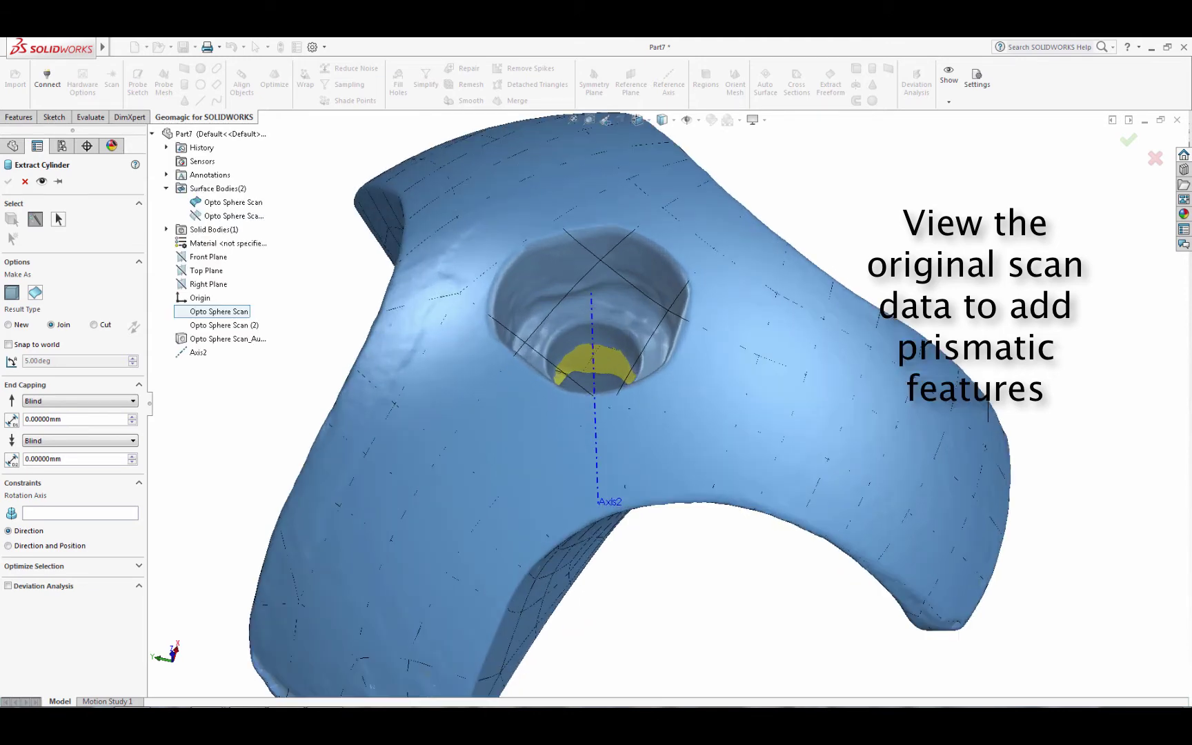
Fit a cylinder to the scanned hole wall as a Cut result about Axis2
click(597, 376)
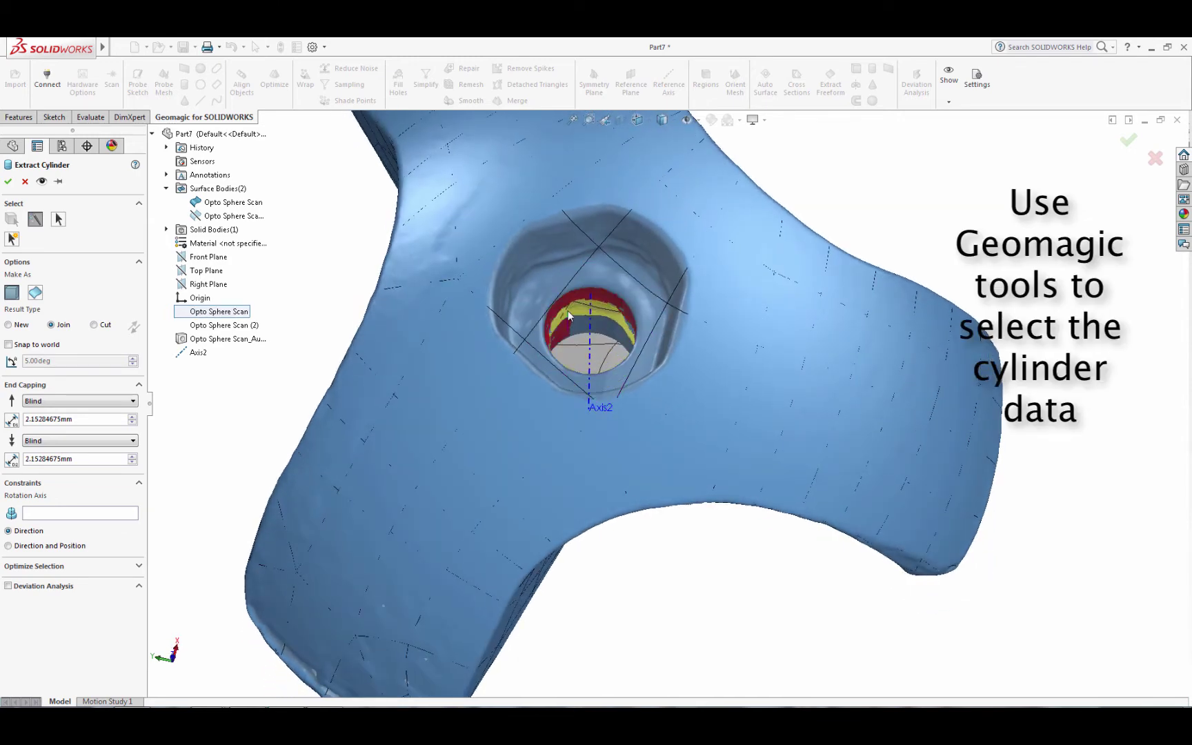
mouse_move(600, 386)
middle_down()
mouse_move(618, 415)
mouse_move(624, 296)
middle_up()
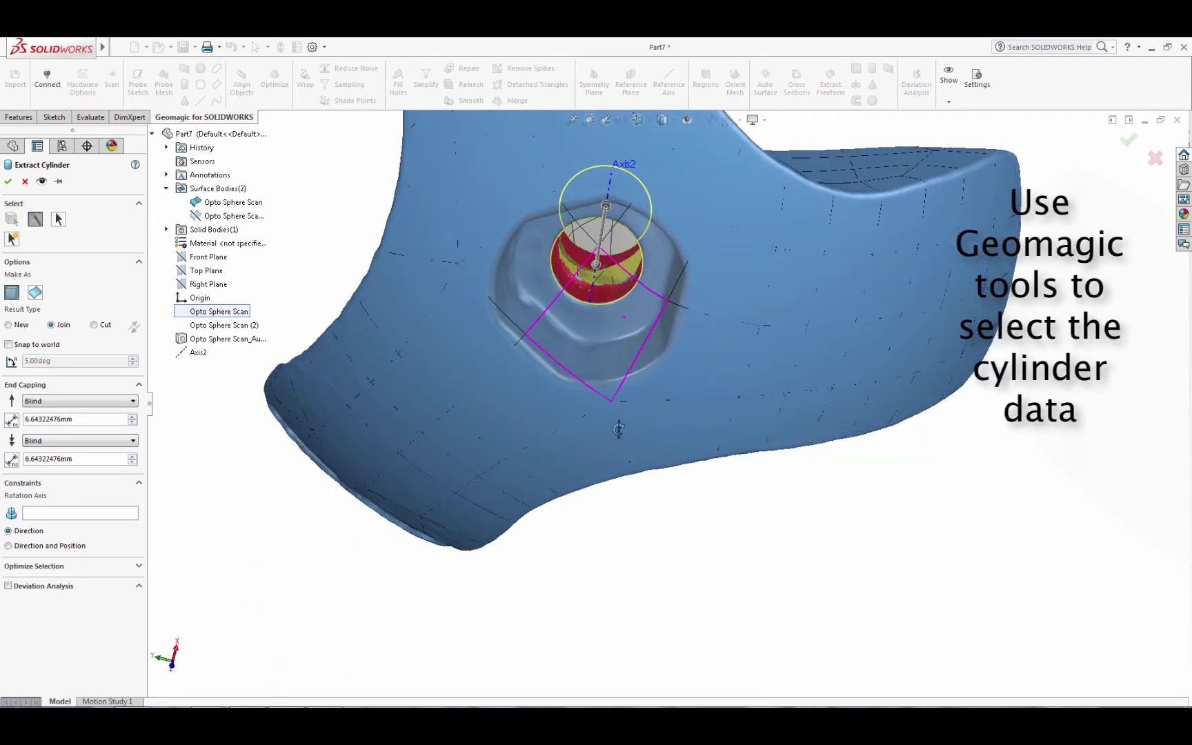
click(93, 325)
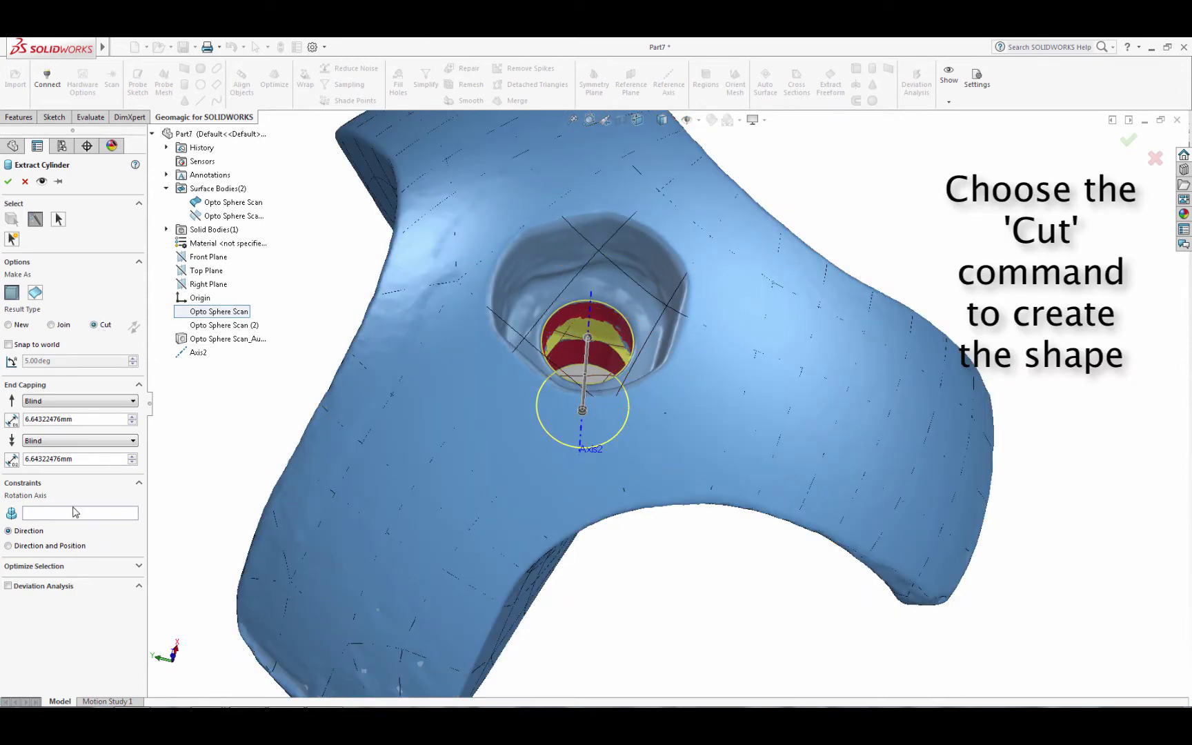
click(47, 518)
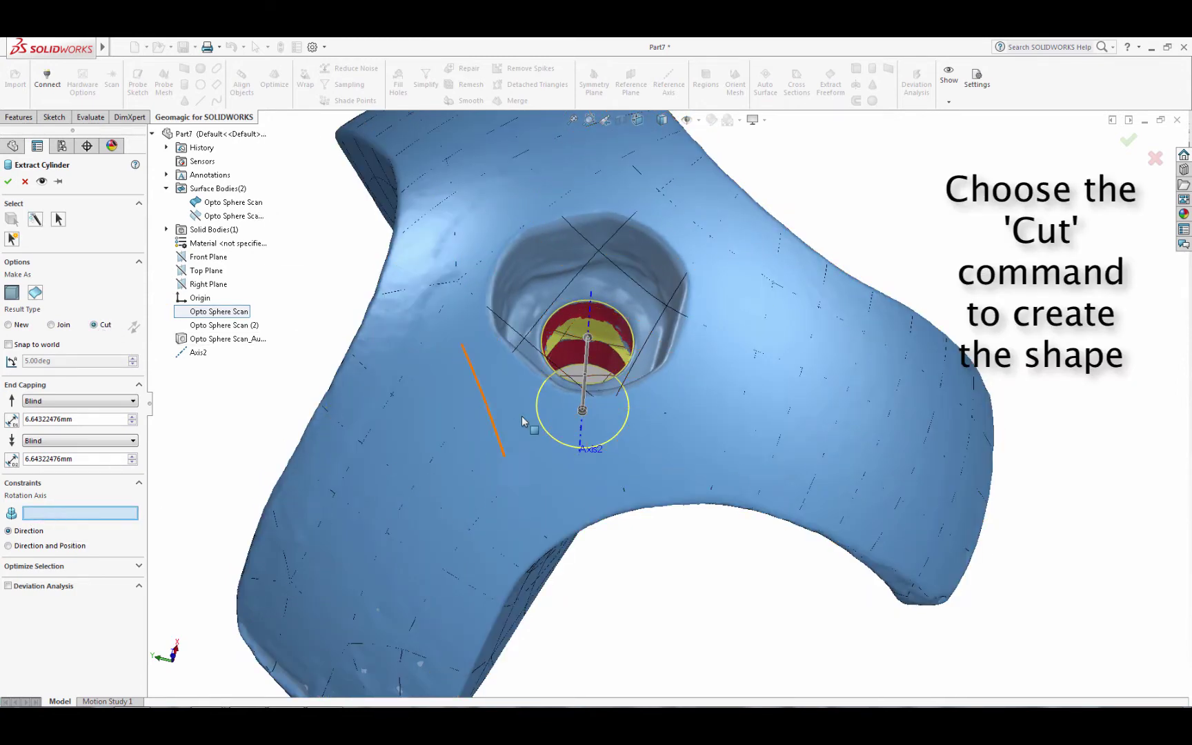
click(589, 298)
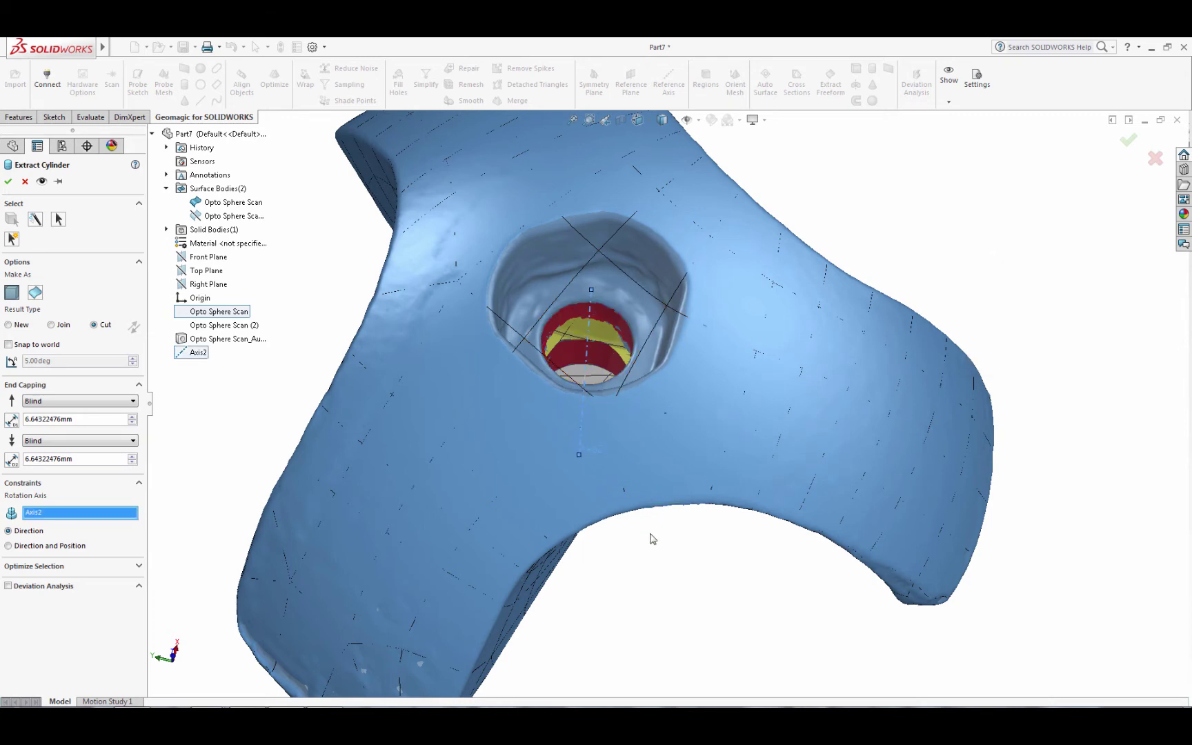
Drag the cylinder's top and bottom blind ends out beyond the scan
mouse_move(615, 564)
middle_down()
mouse_move(607, 498)
mouse_move(629, 457)
middle_up()
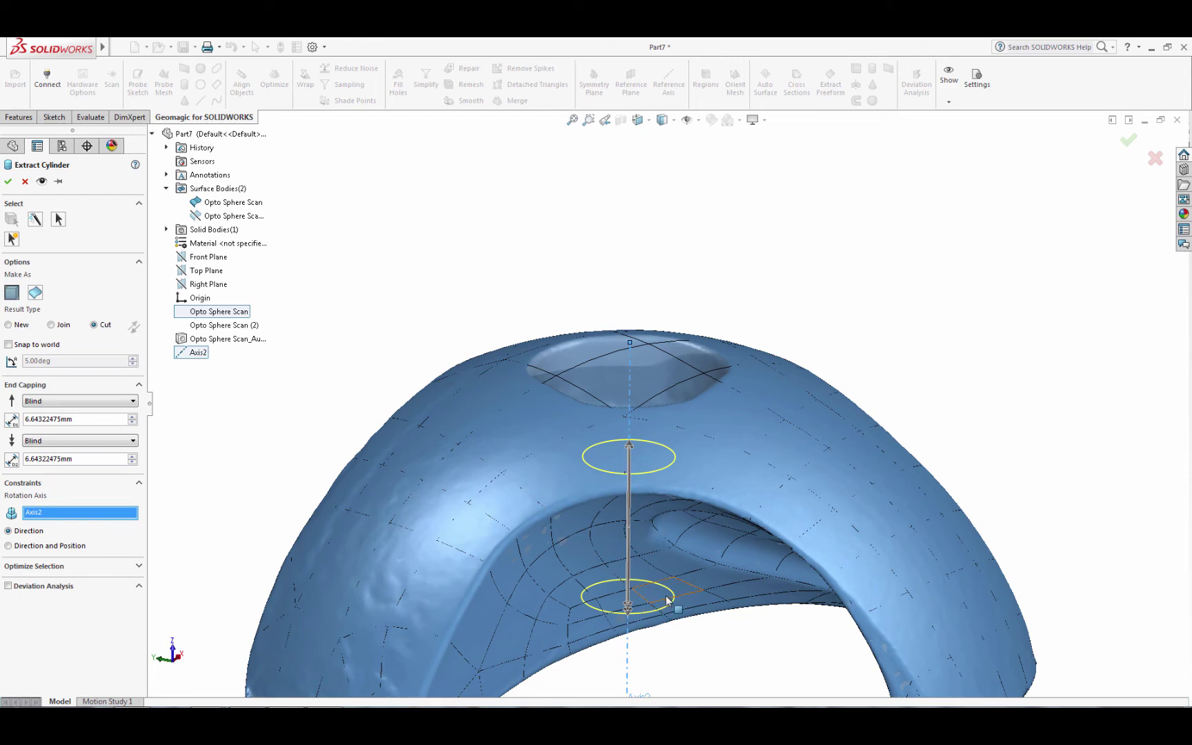
scroll(652, 567, up, 3)
middle_drag(652, 567, 647, 626)
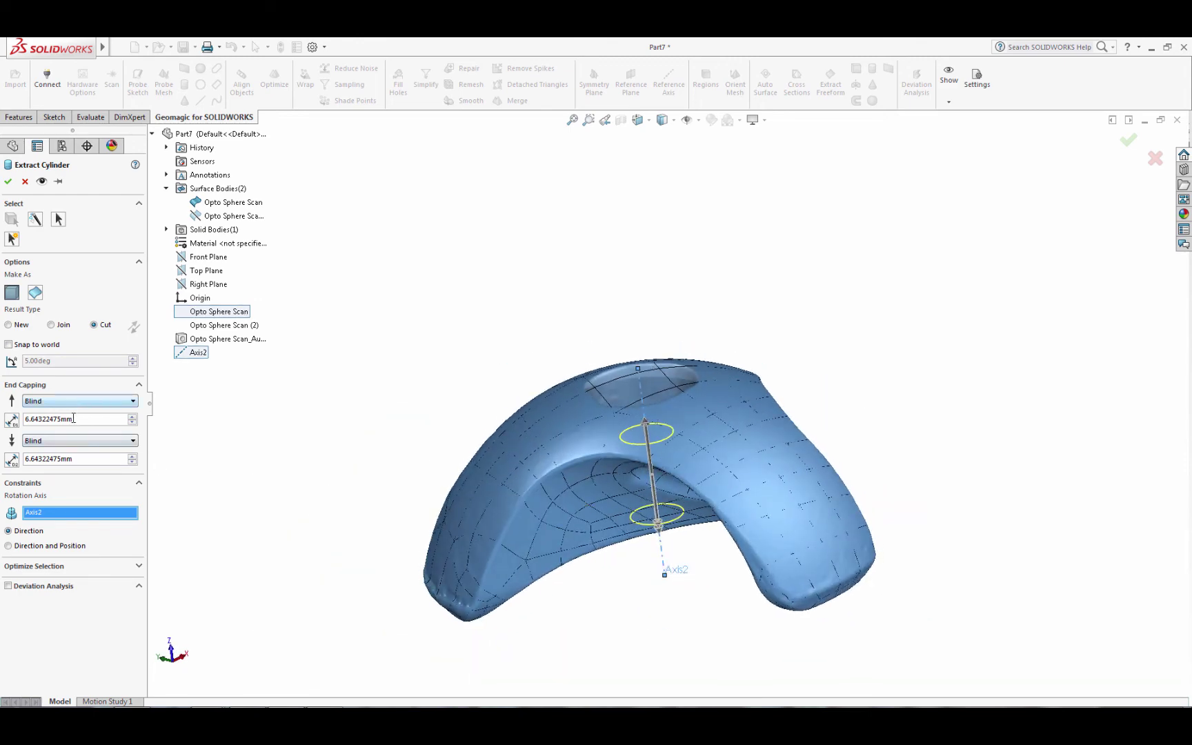
click(92, 402)
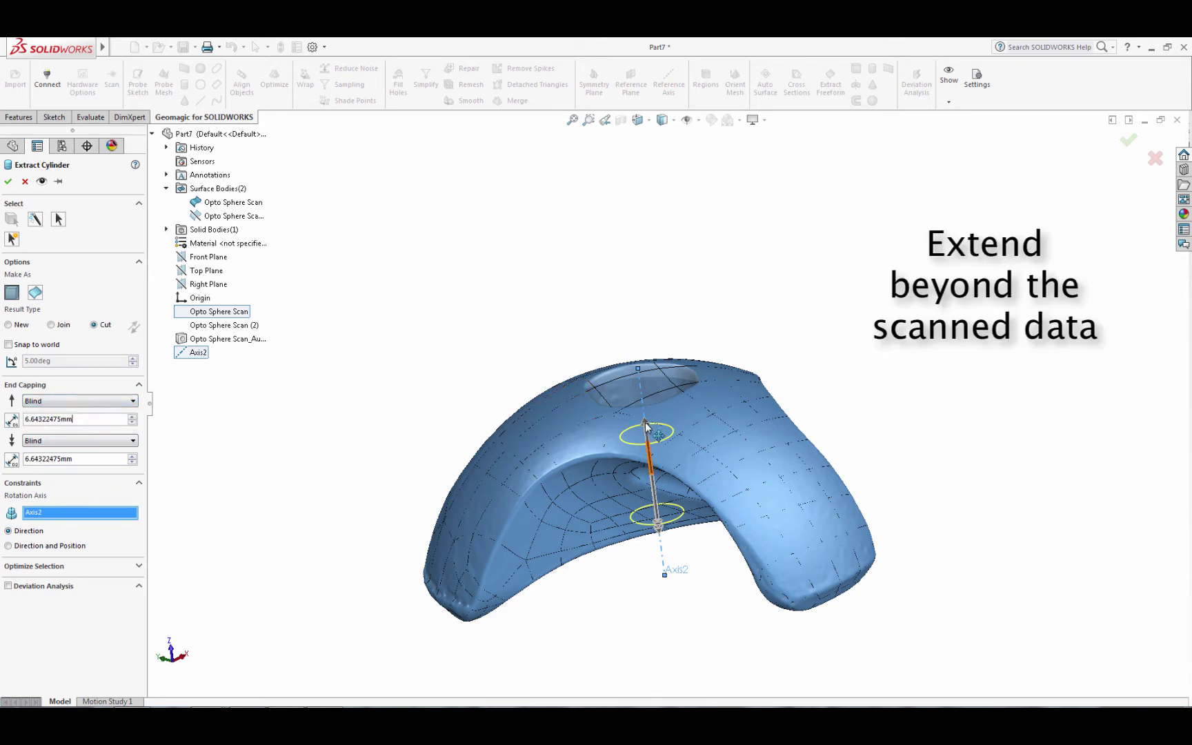
drag(646, 426, 632, 325)
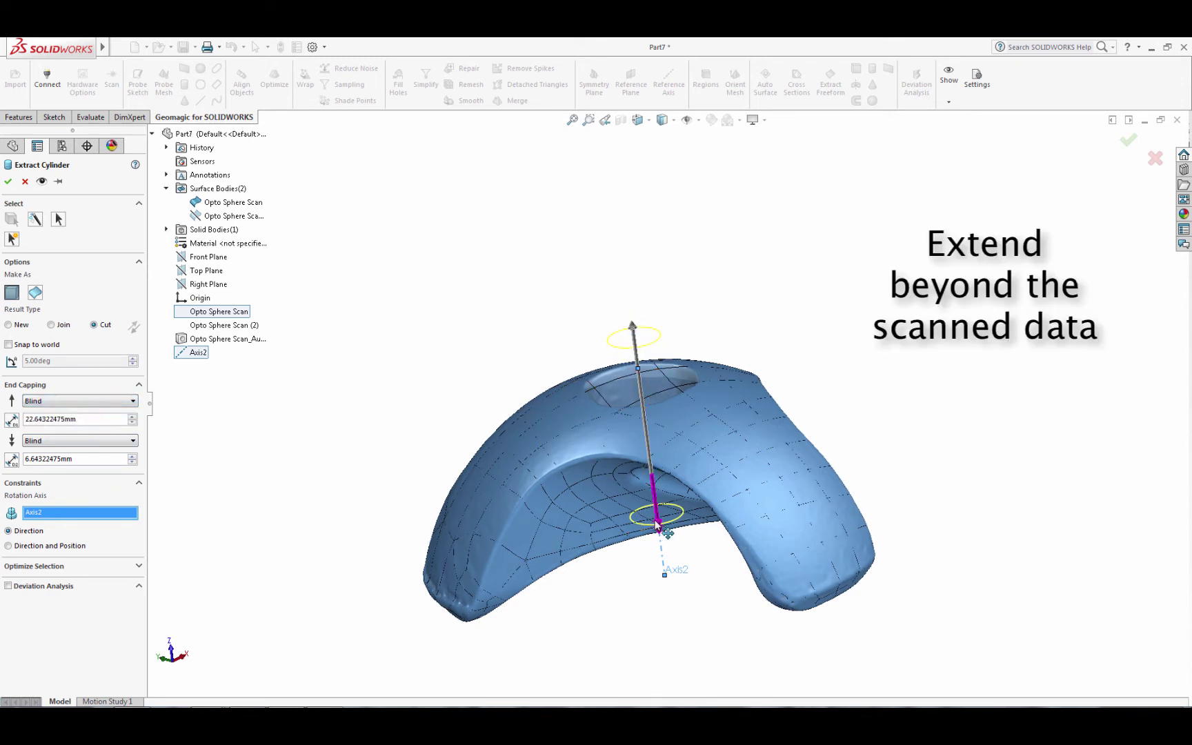
drag(656, 526, 663, 581)
mouse_move(663, 581)
middle_down()
mouse_move(610, 645)
mouse_move(615, 612)
middle_up()
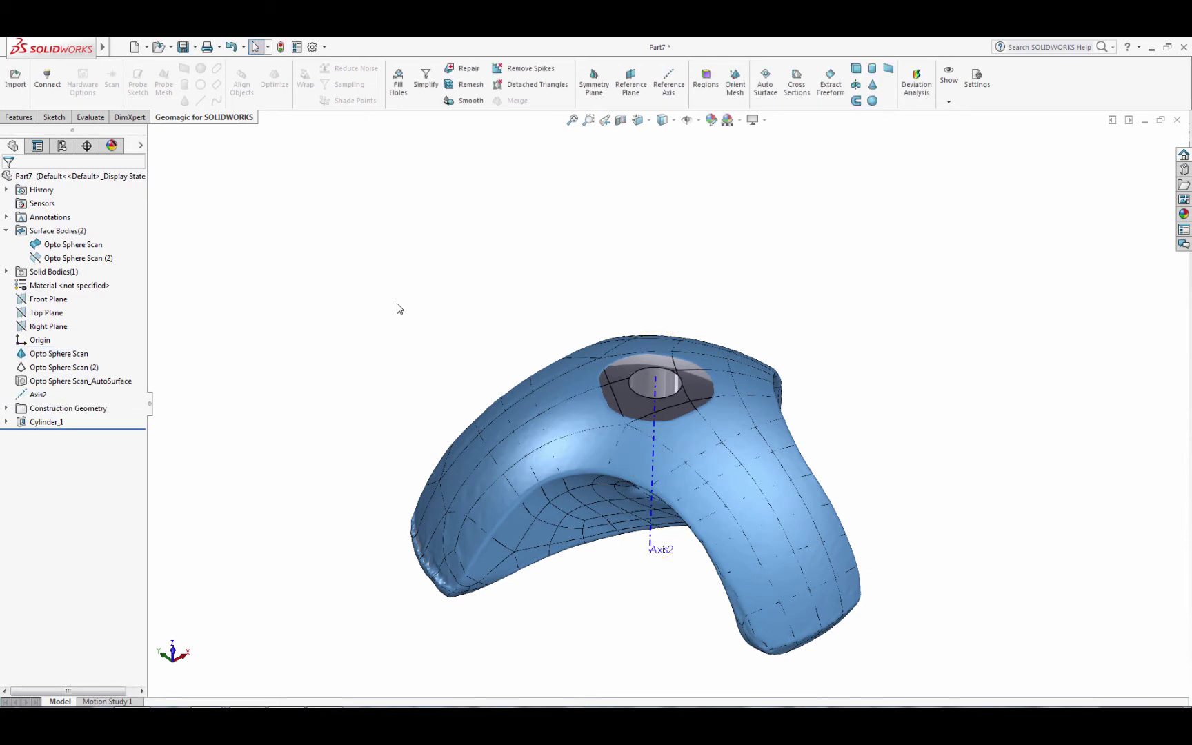
Inspect the cut hole and Front Plane, then start Cross Sections on Opto Sphere Scan
mouse_move(452, 345)
middle_down()
mouse_move(756, 543)
mouse_move(449, 417)
middle_up()
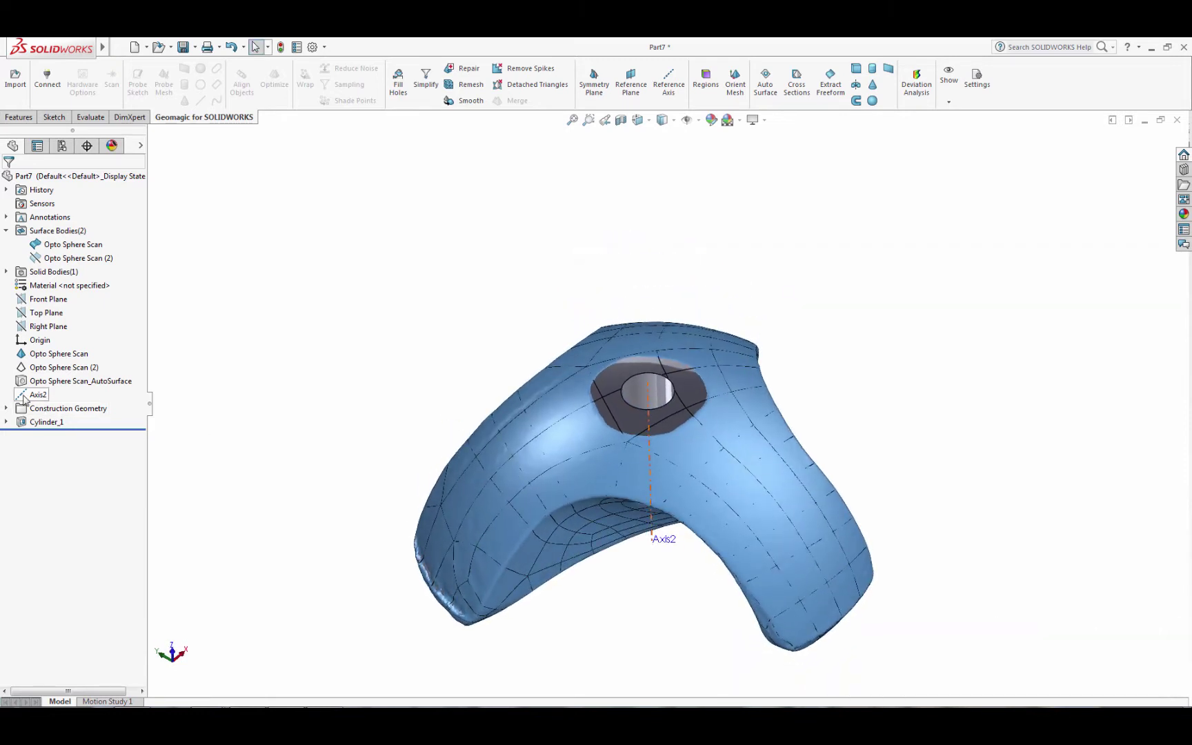
click(63, 381)
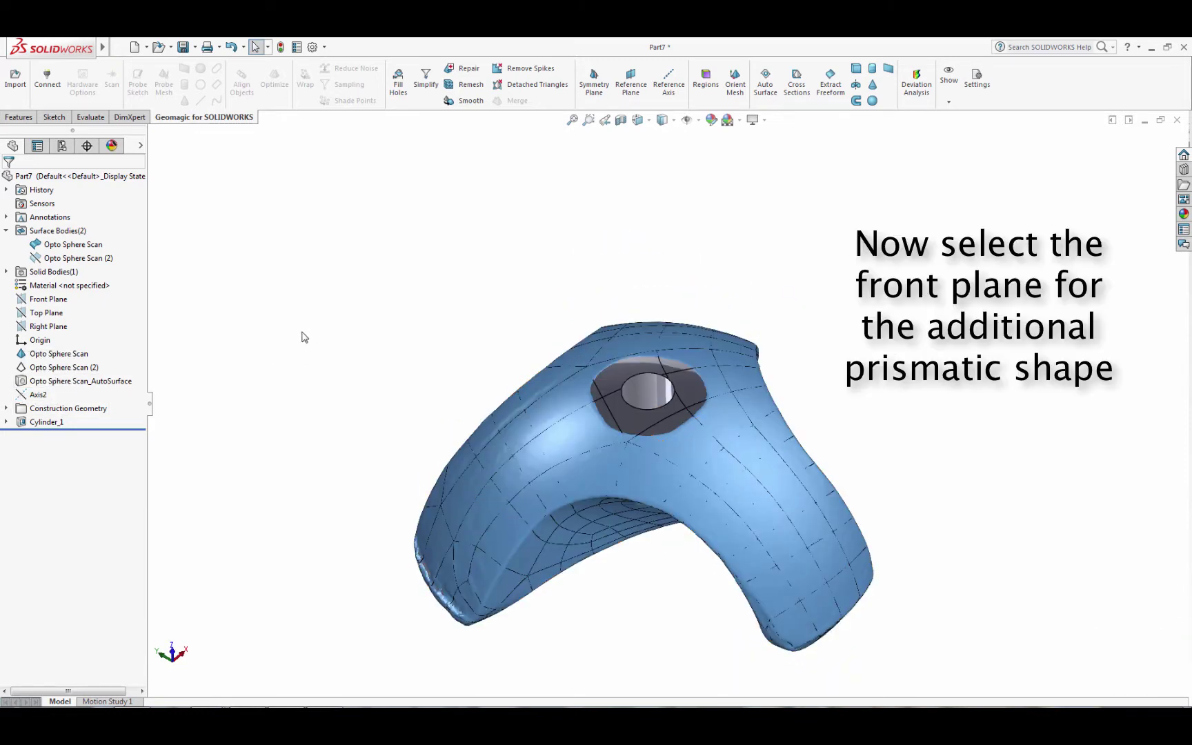
click(48, 299)
mouse_move(290, 412)
middle_down()
mouse_move(320, 279)
mouse_move(316, 338)
mouse_move(289, 370)
mouse_move(216, 366)
middle_up()
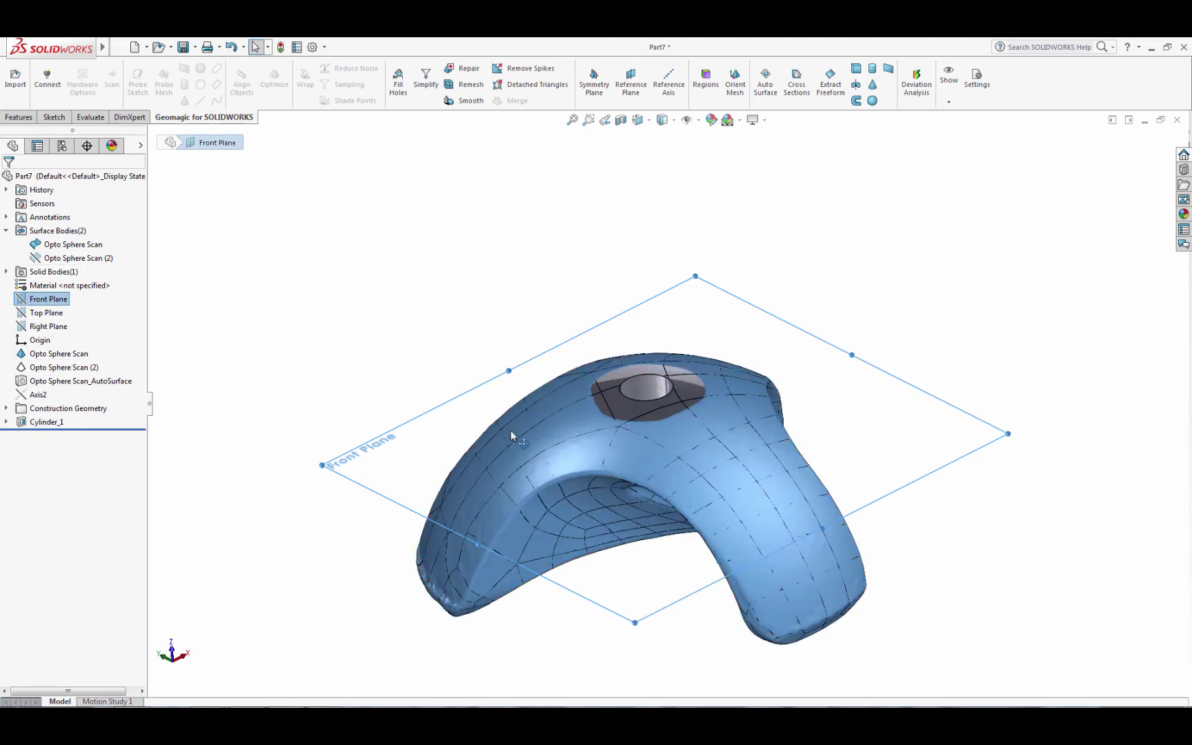
mouse_move(574, 434)
middle_down()
mouse_move(574, 500)
mouse_move(560, 433)
middle_up()
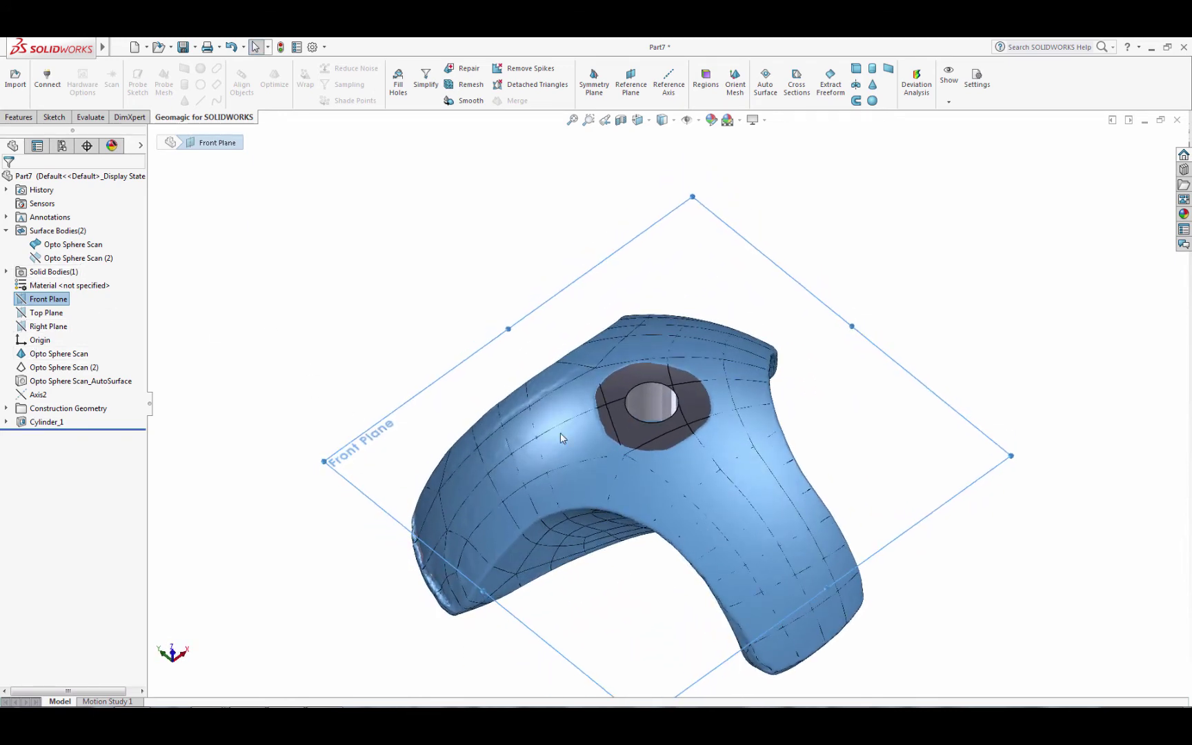
click(466, 267)
click(797, 81)
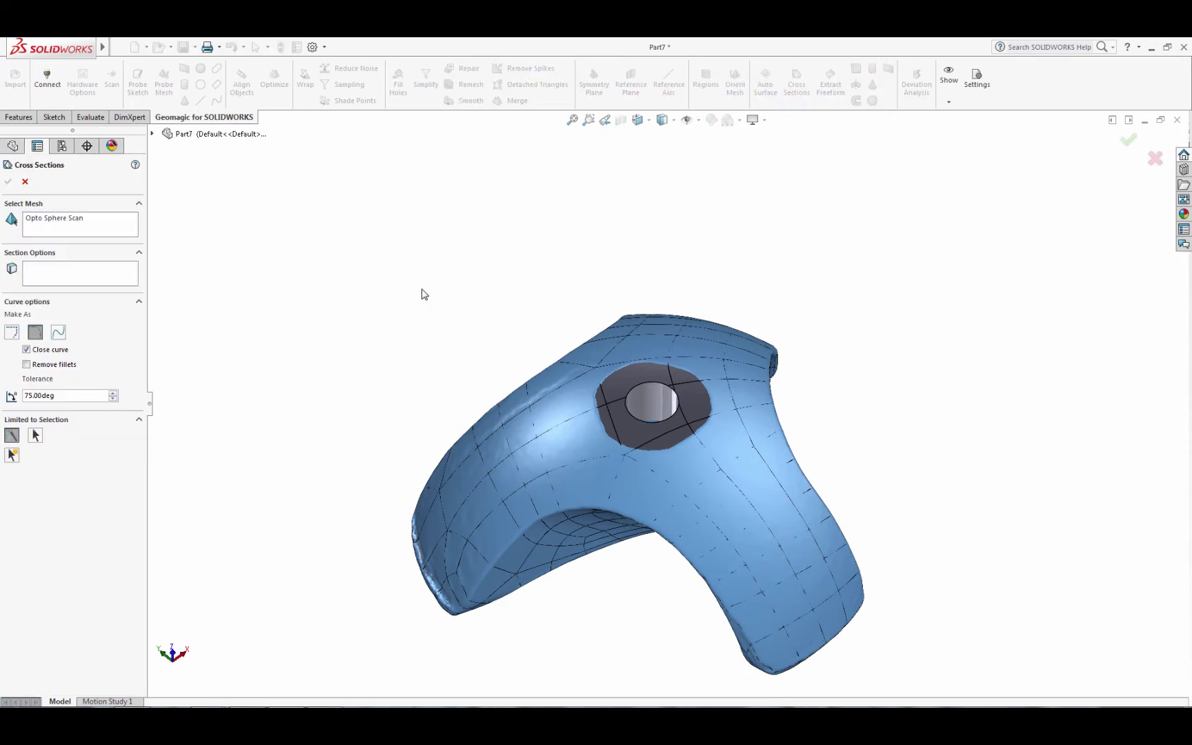
Section the Opto Sphere Scan along the Front Plane, saving the three-lobed profile as Sketch2
click(56, 282)
click(153, 133)
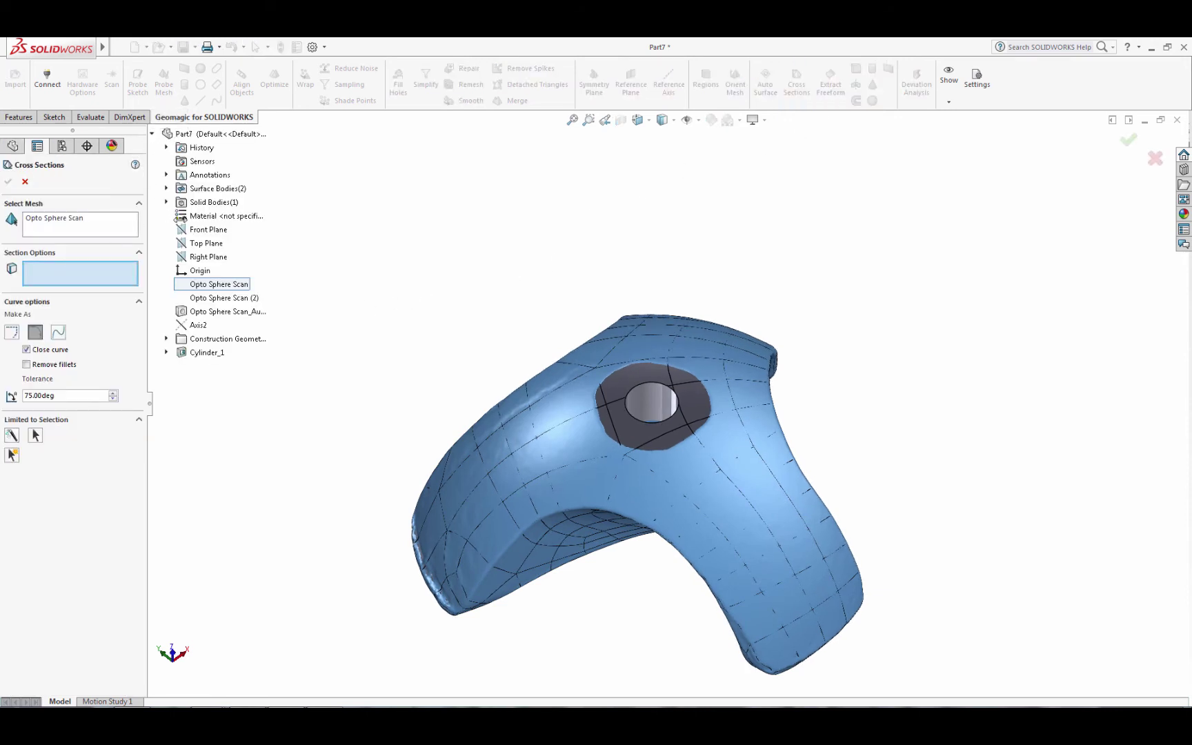
click(208, 229)
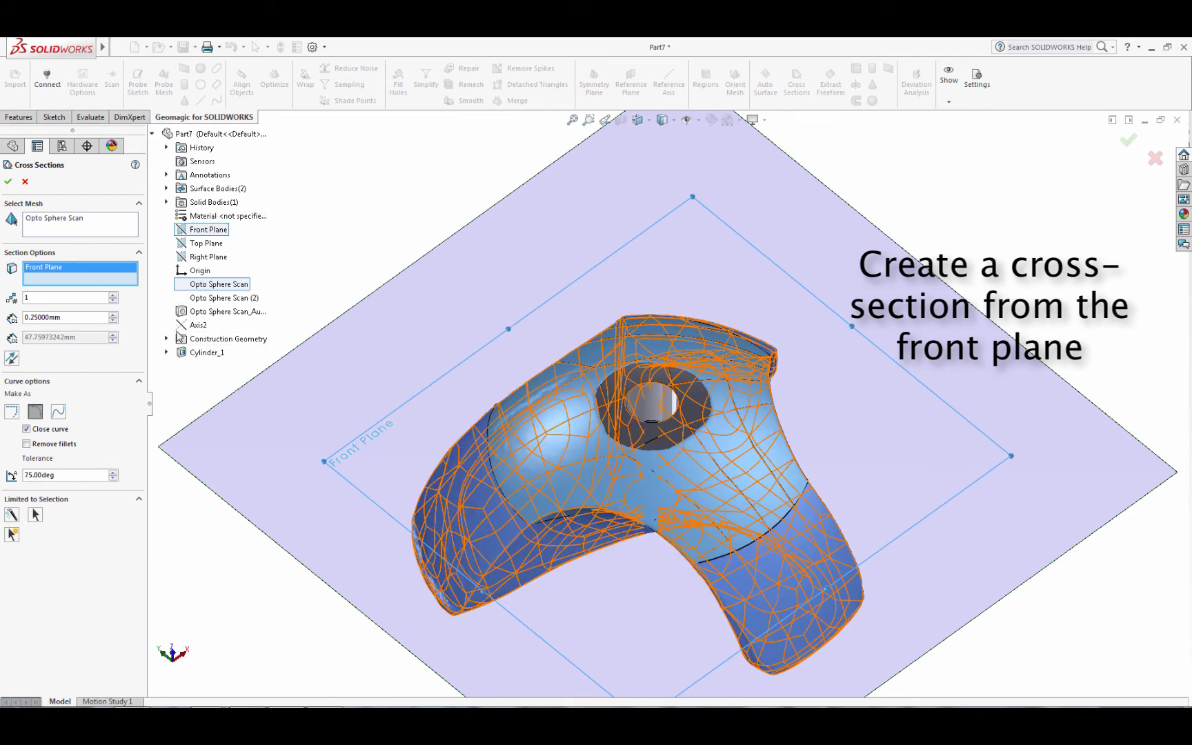
click(166, 202)
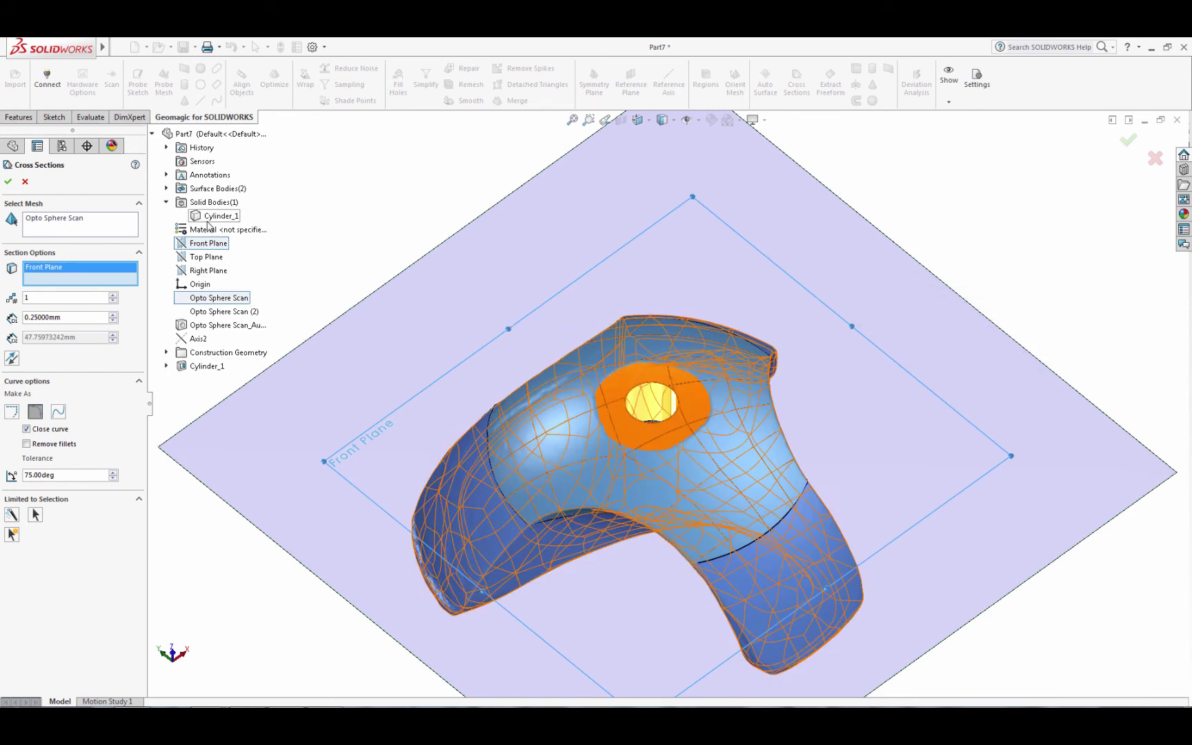
key(Return)
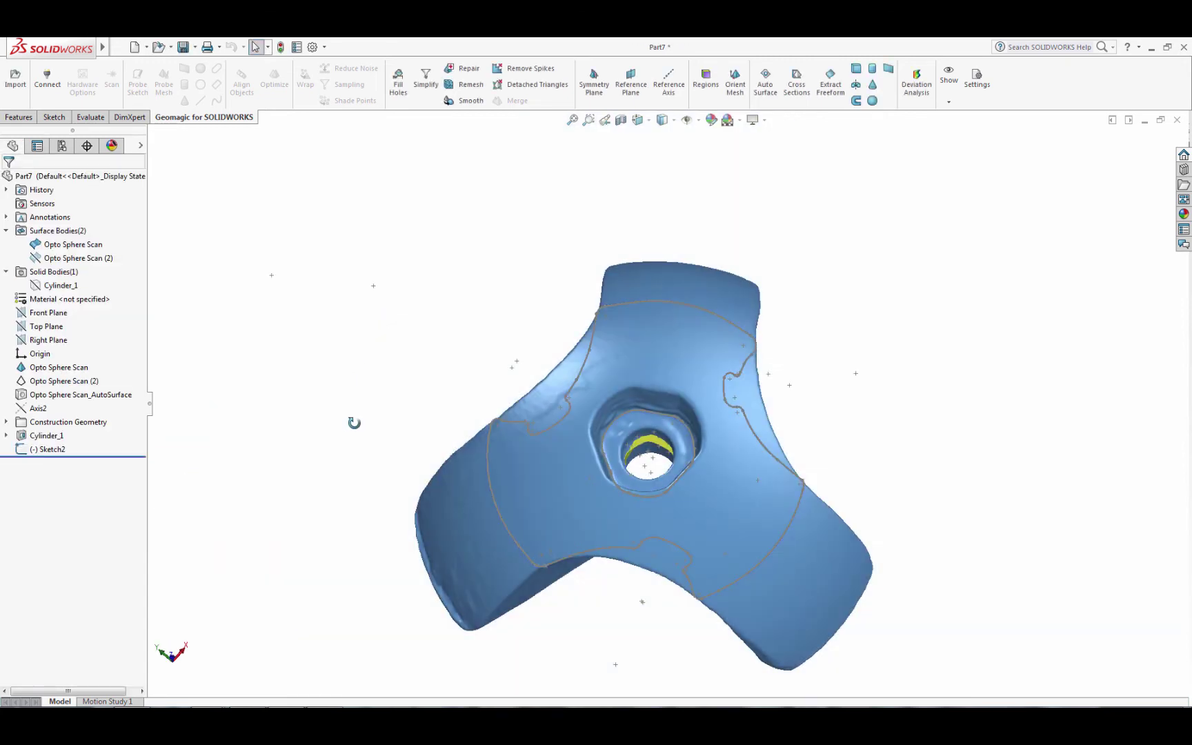
middle_drag(354, 422, 262, 464)
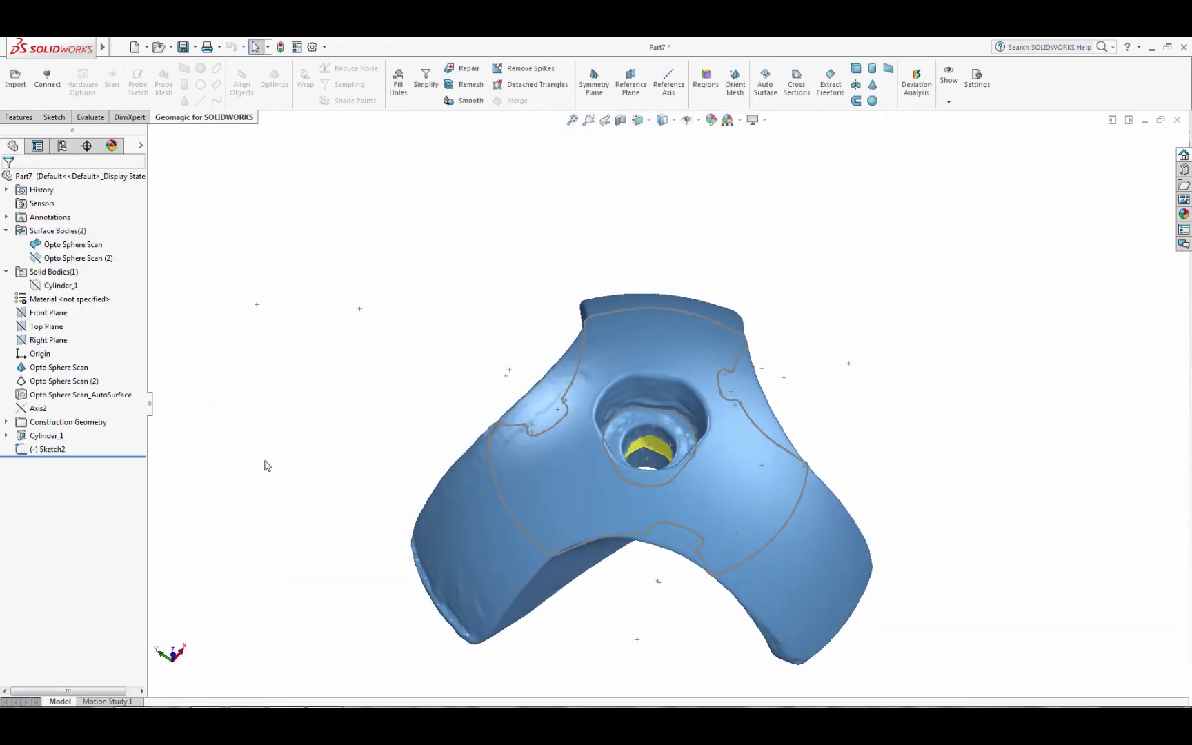
click(54, 116)
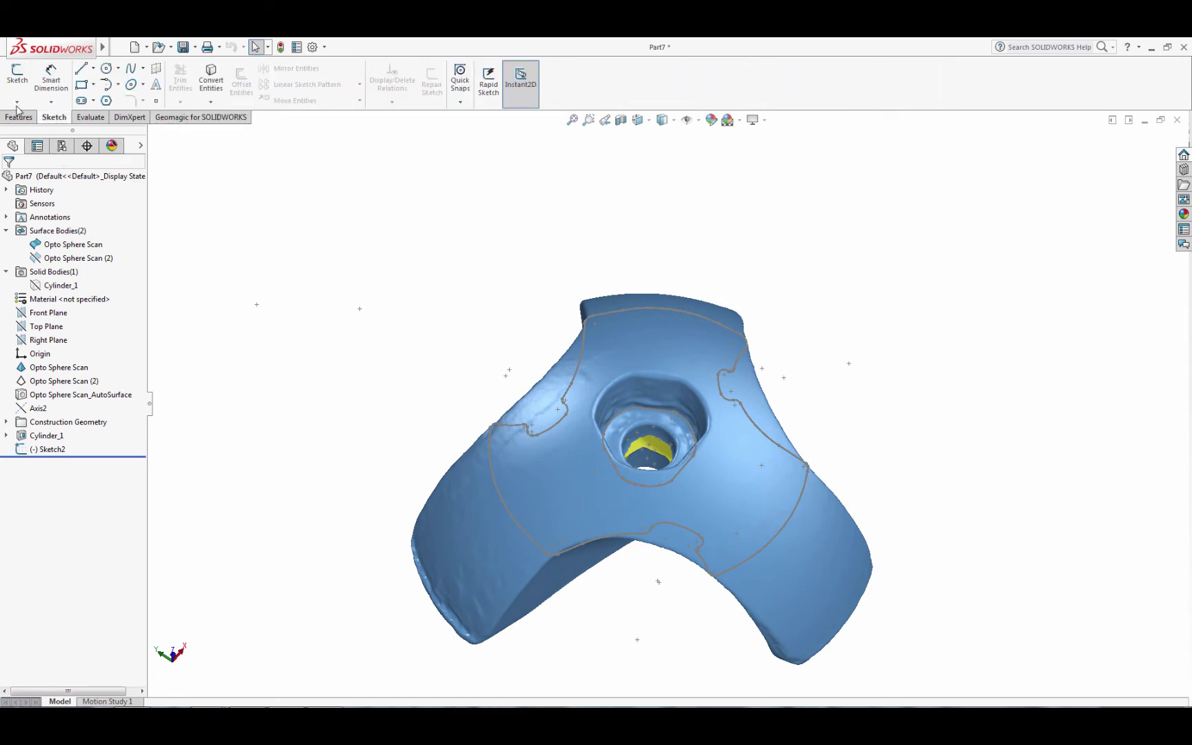
Start Sketch3 on the Top Plane, view the hole, and choose Circular Sketch Pattern
click(10, 78)
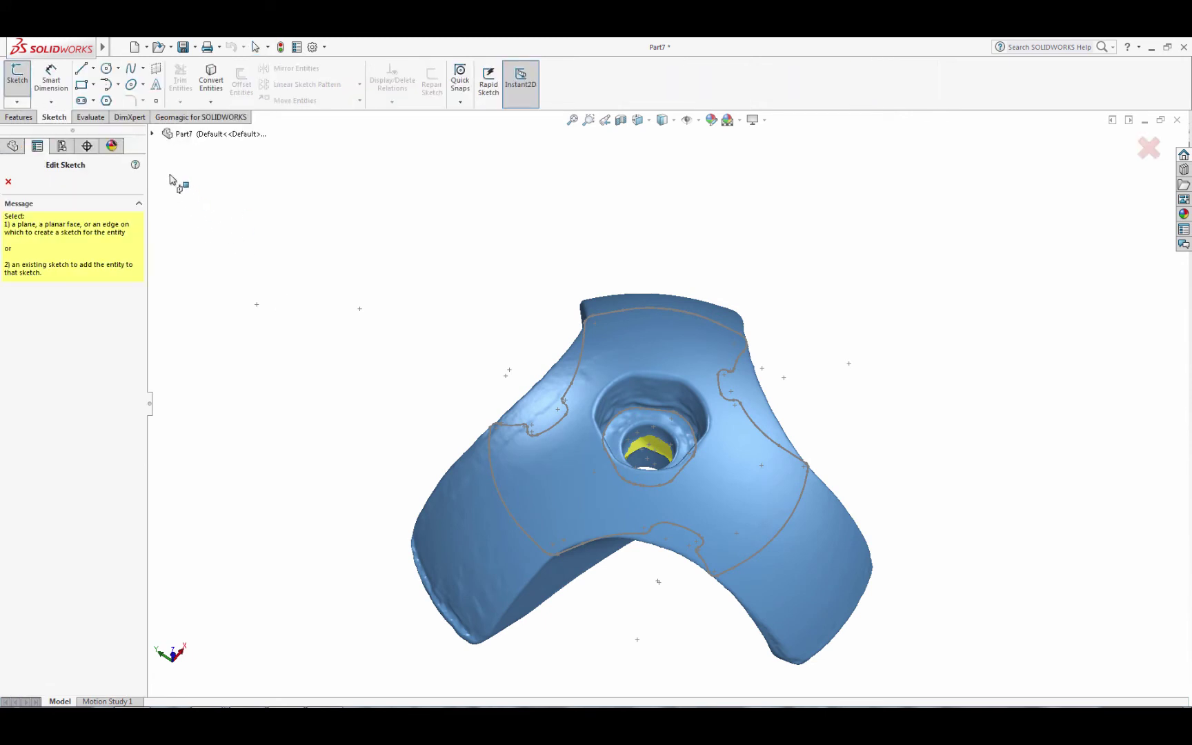
click(154, 133)
click(193, 231)
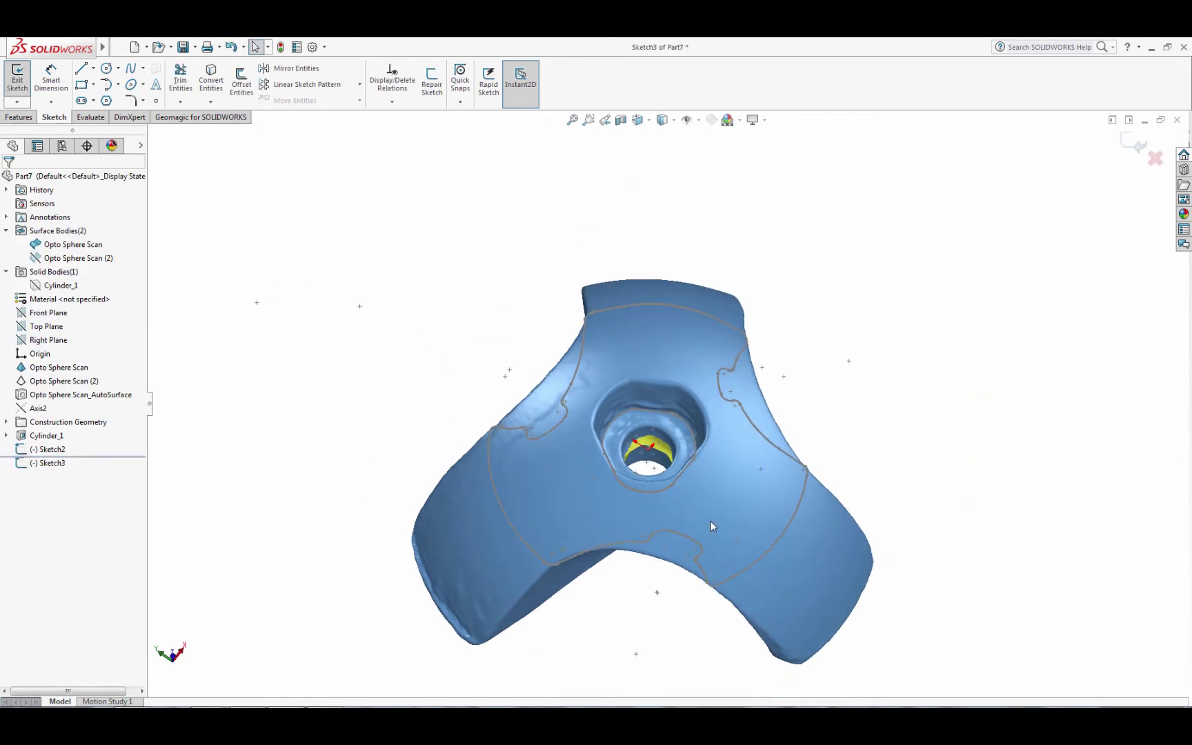
scroll(705, 447, down, 3)
scroll(656, 454, down, 2)
middle_drag(656, 450, 655, 527)
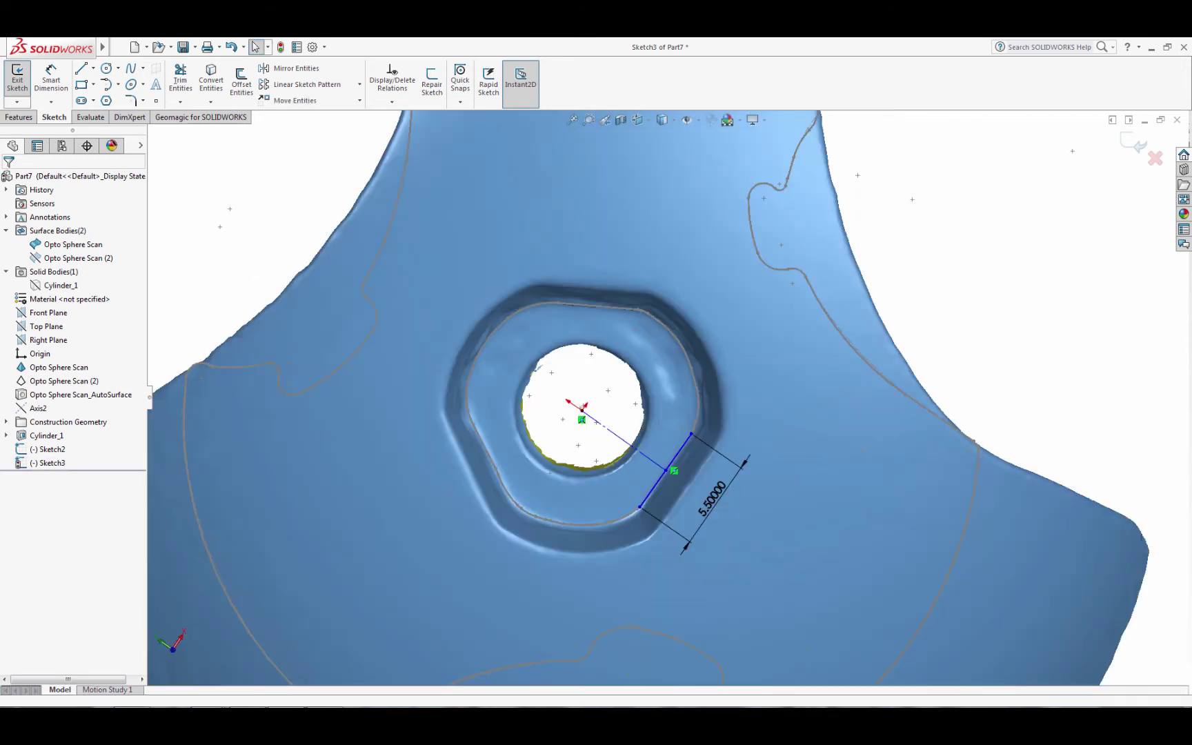
click(359, 84)
click(315, 115)
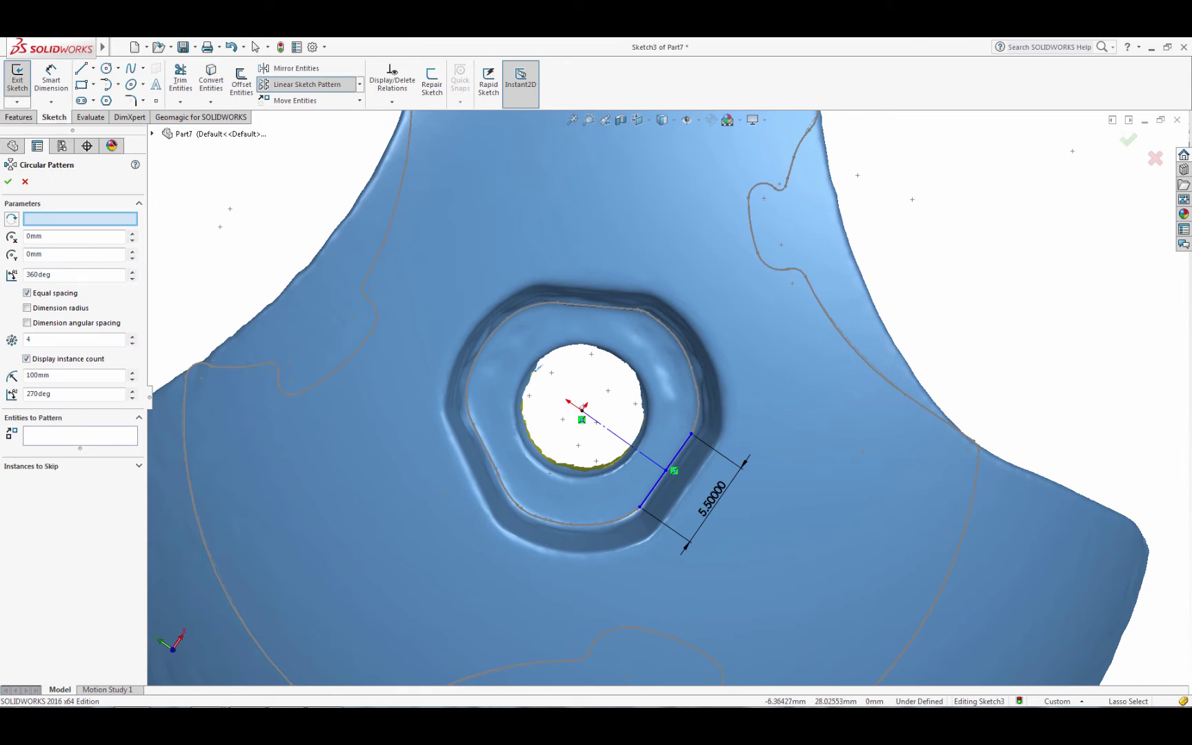
Pattern Line4 four times over 360° around Point8 at the hole centre
click(581, 410)
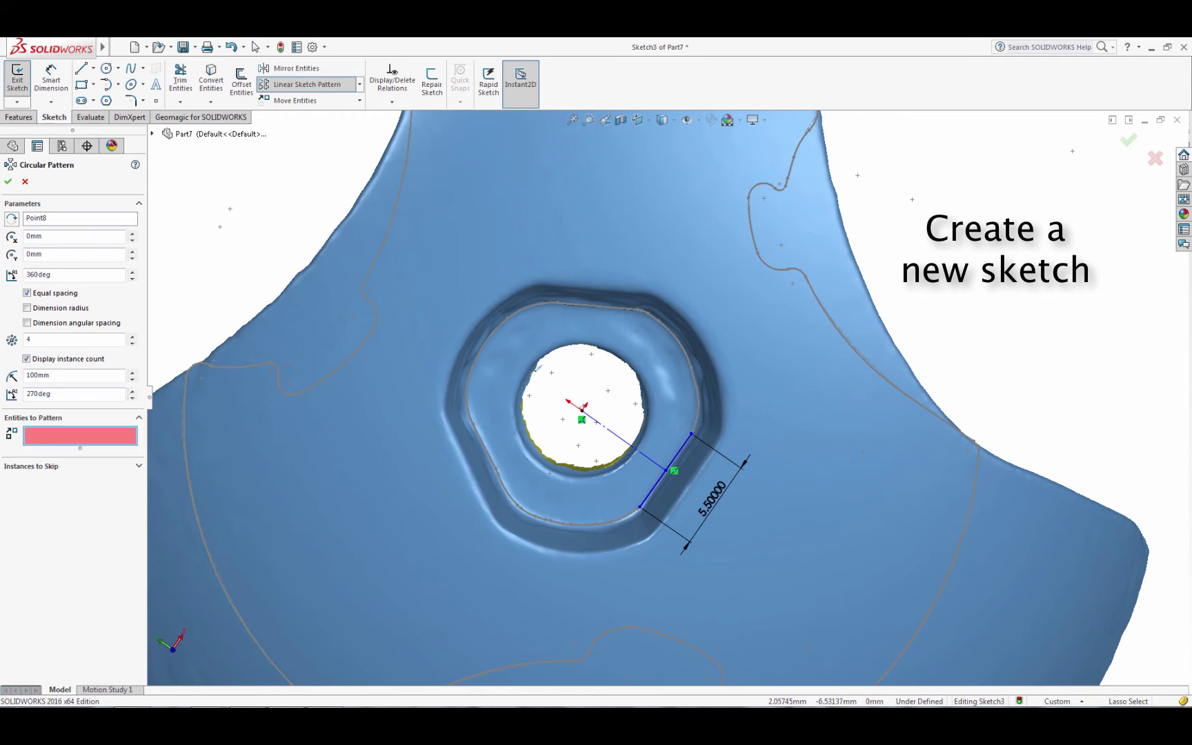
click(662, 474)
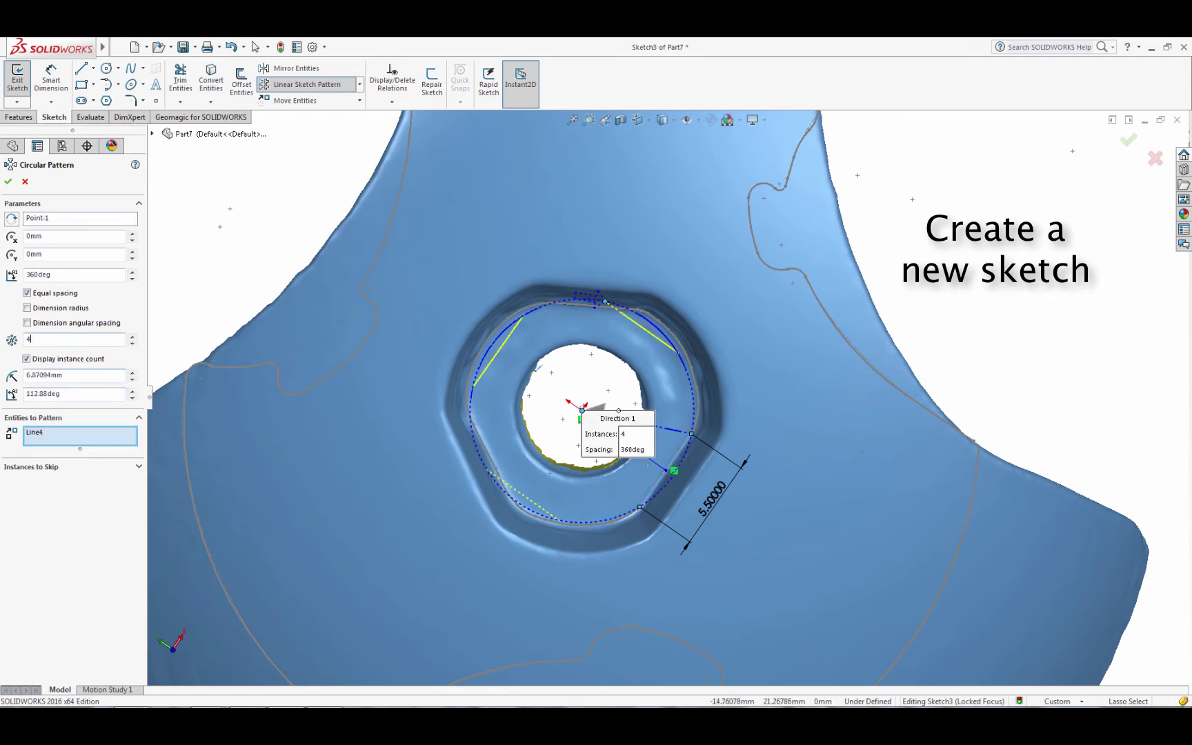
click(586, 308)
click(481, 435)
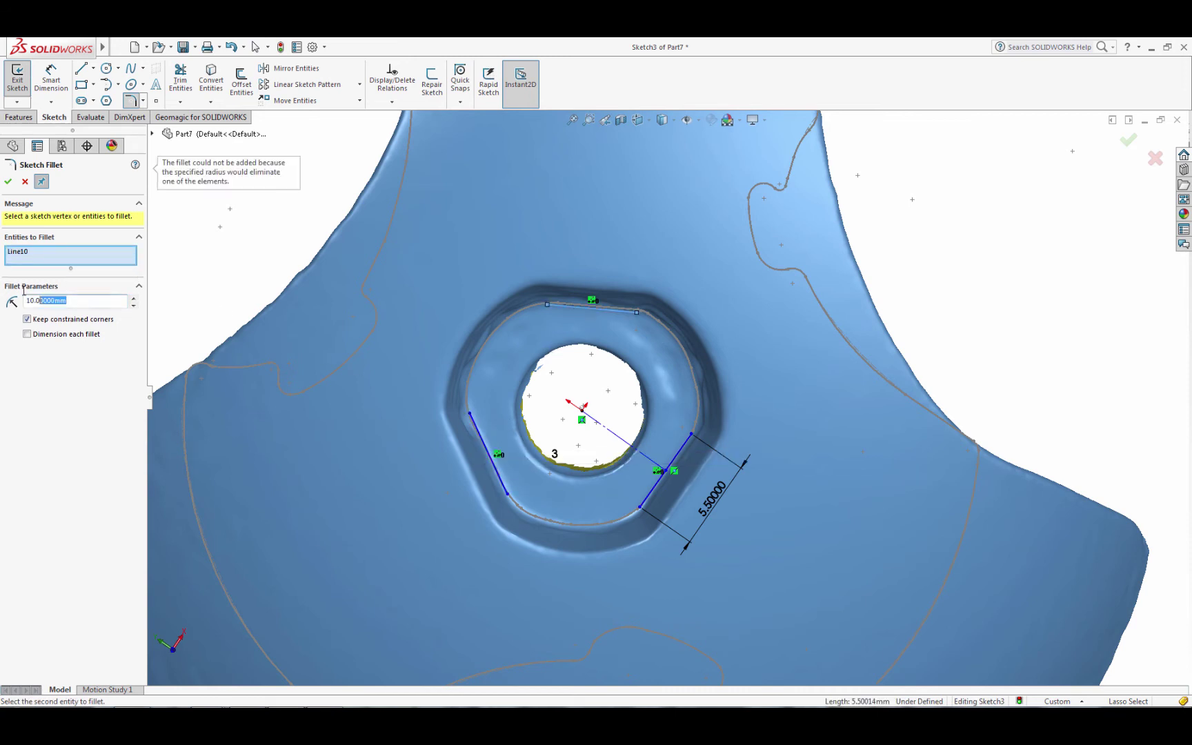
Fillet the outline's corners at 5.25 mm radius, accepting the relations-removal warning
key(Return)
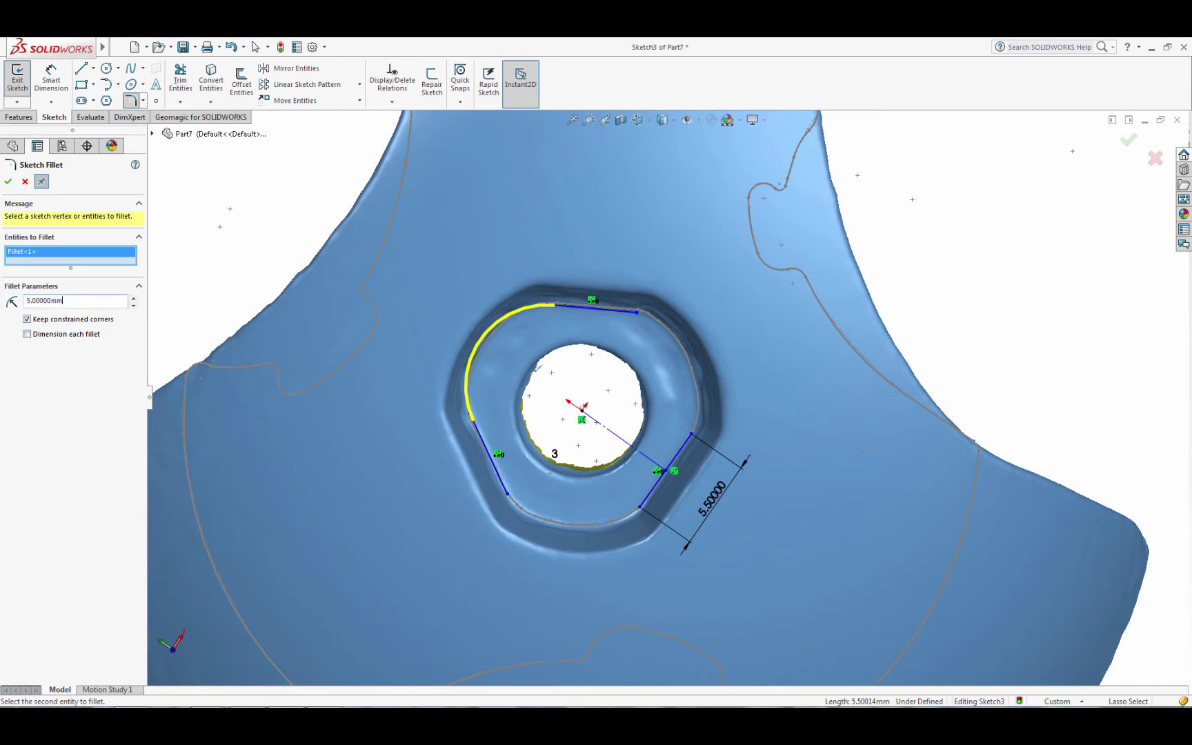
text(5.5)
key(Return)
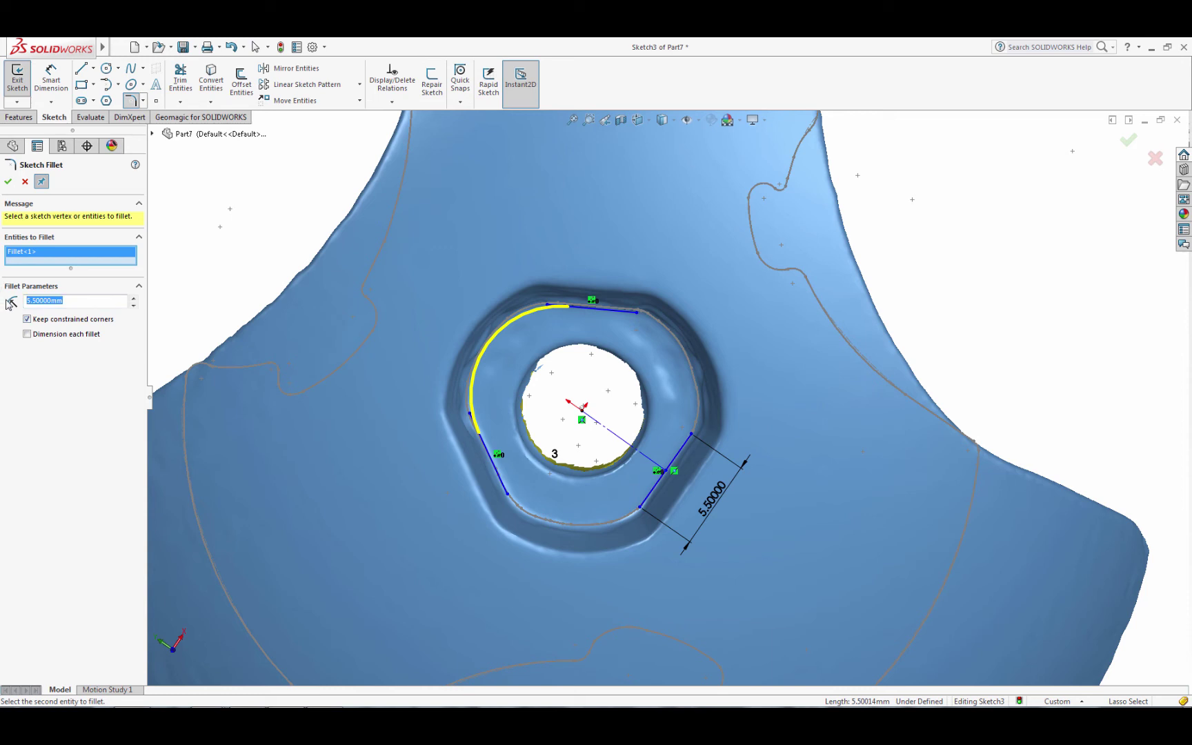
text(5.2)
key(Return)
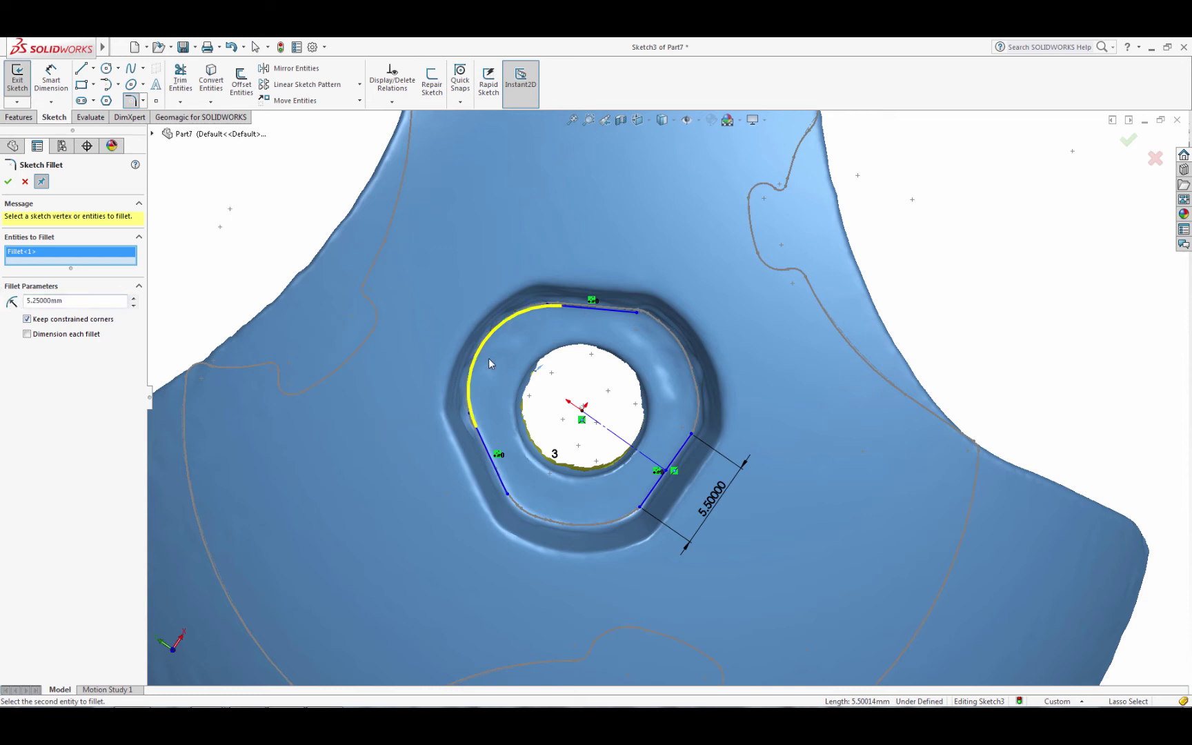
click(604, 312)
click(643, 499)
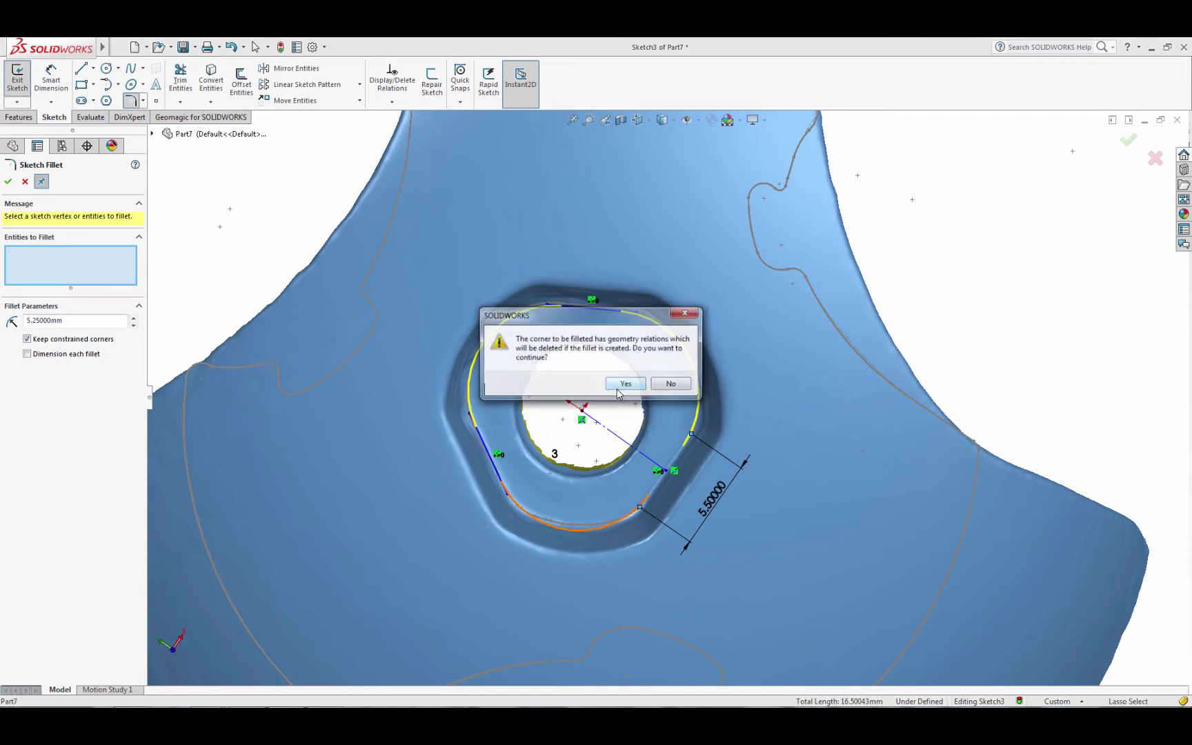
click(624, 388)
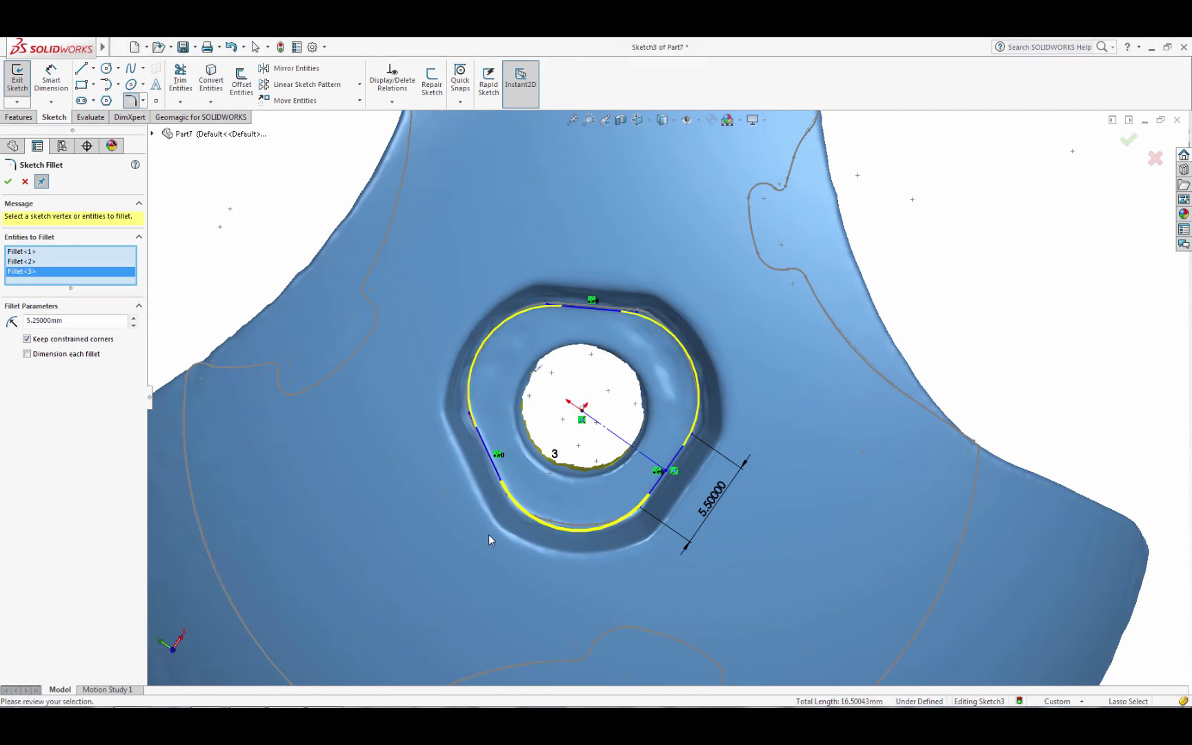
click(8, 180)
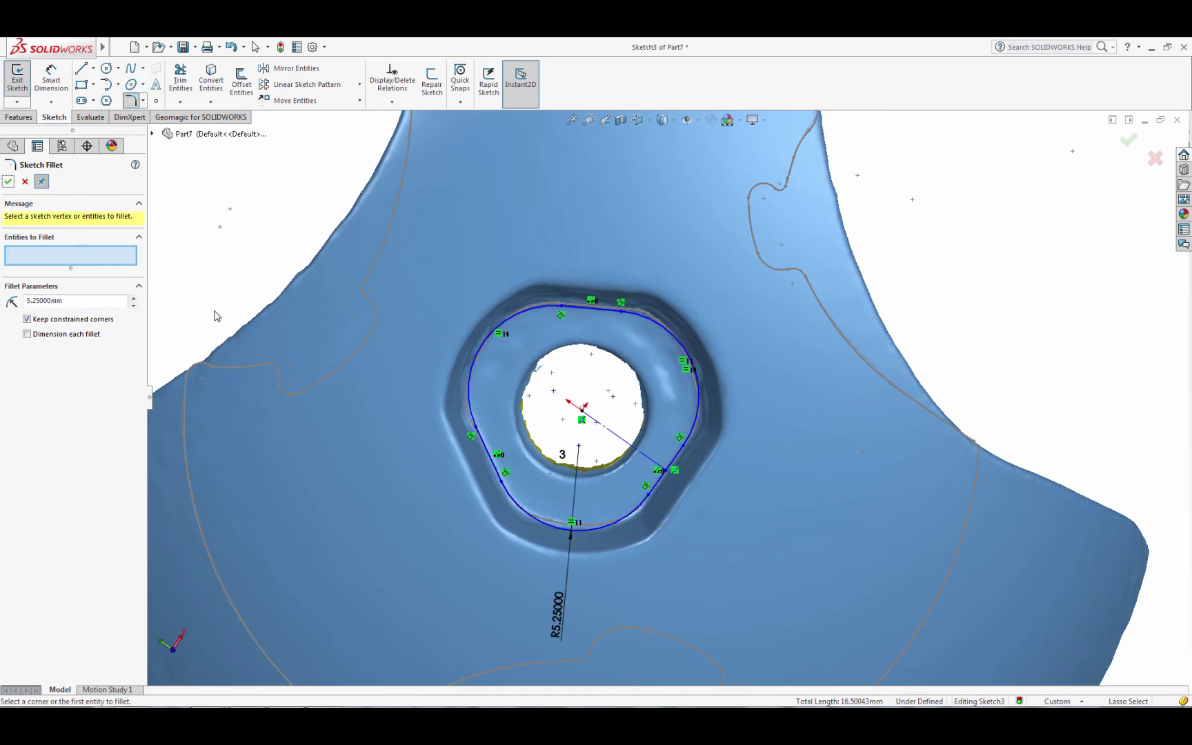
middle_drag(432, 492, 454, 427)
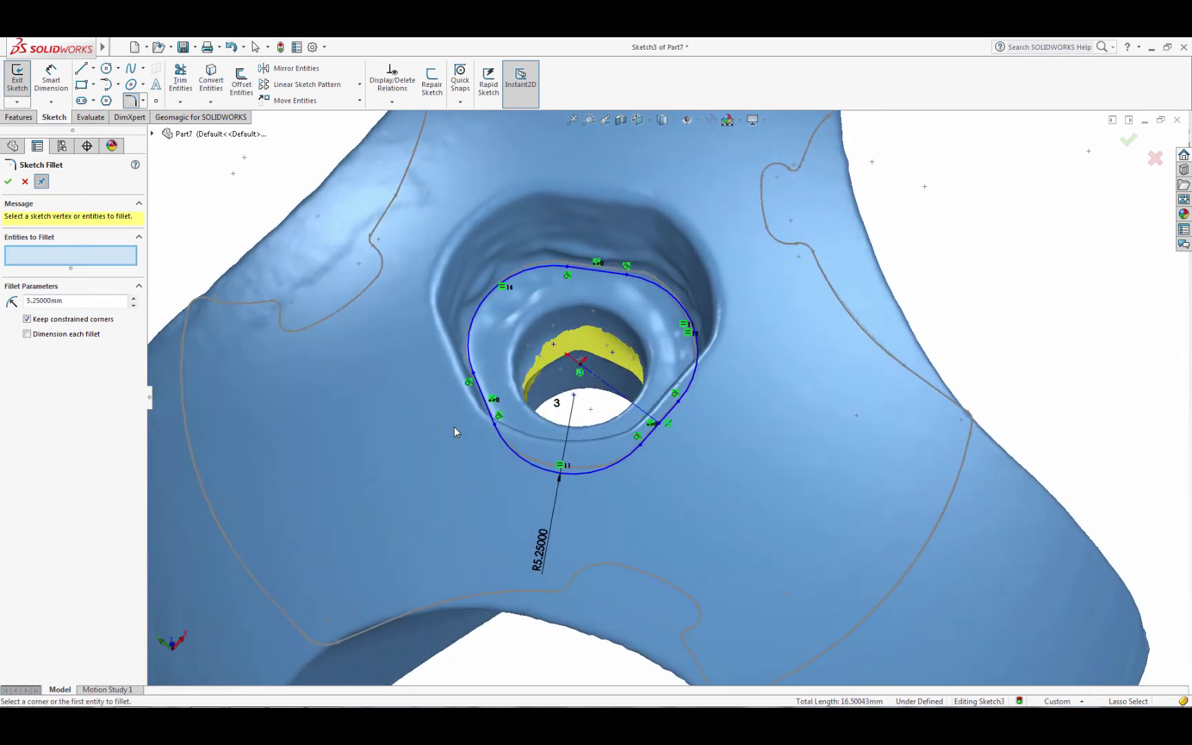
click(8, 181)
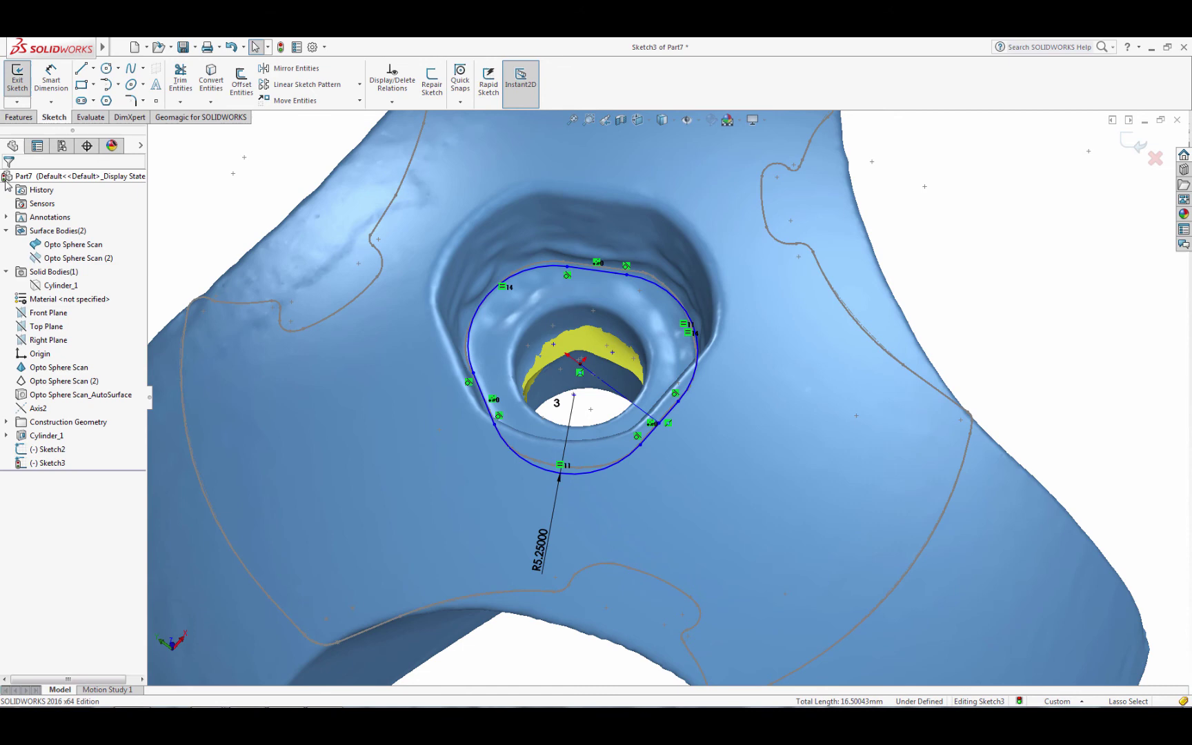
Extrude-cut Sketch3 15 mm deep with a 10° outward draft
click(17, 77)
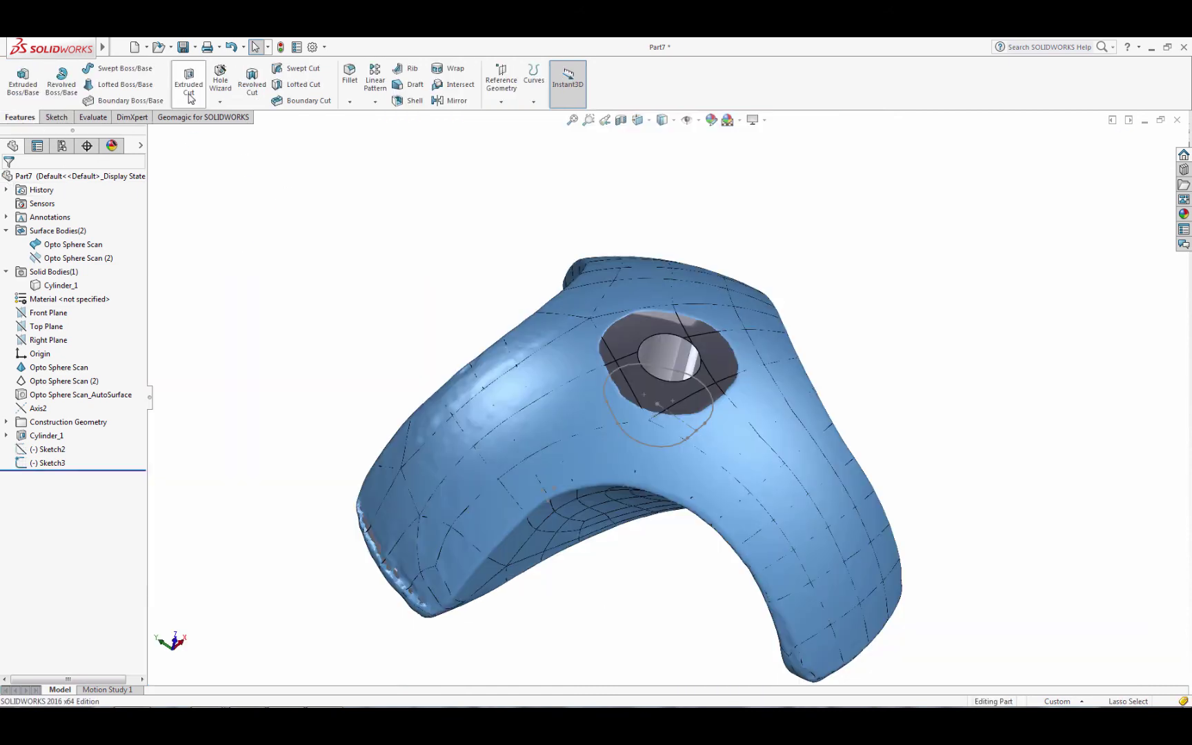
click(627, 431)
drag(639, 462, 660, 326)
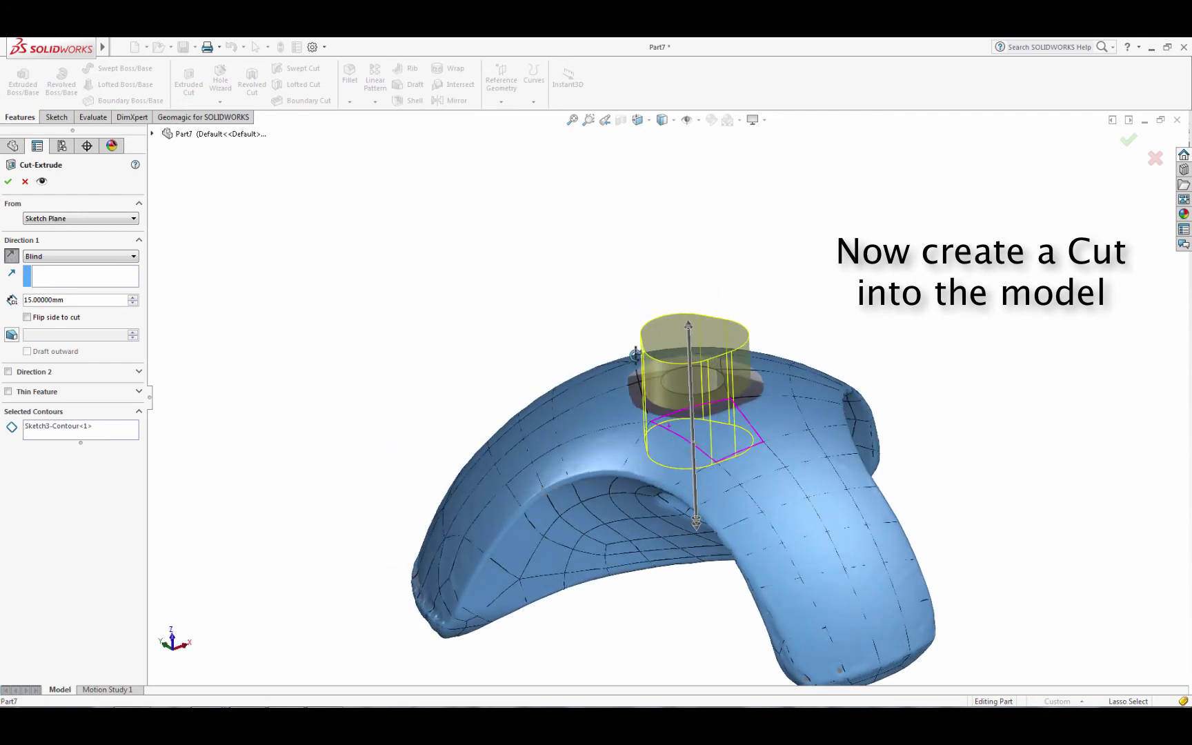
middle_drag(660, 392, 655, 402)
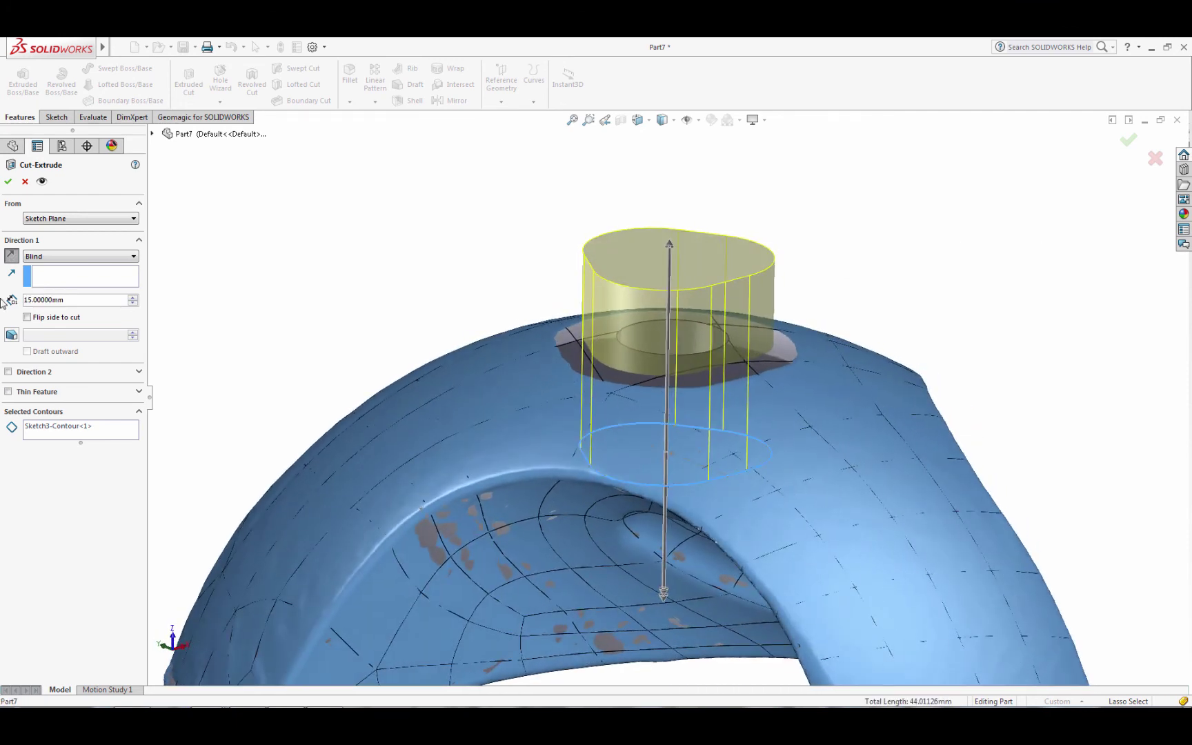
click(15, 335)
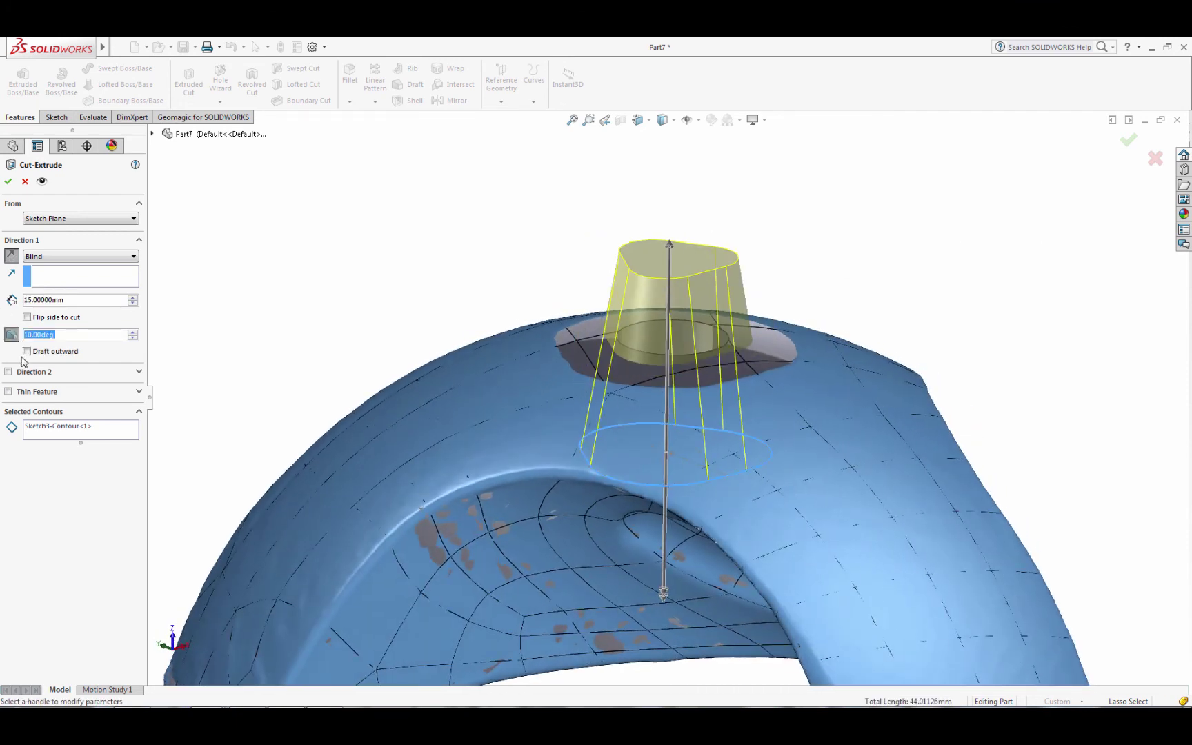
click(27, 352)
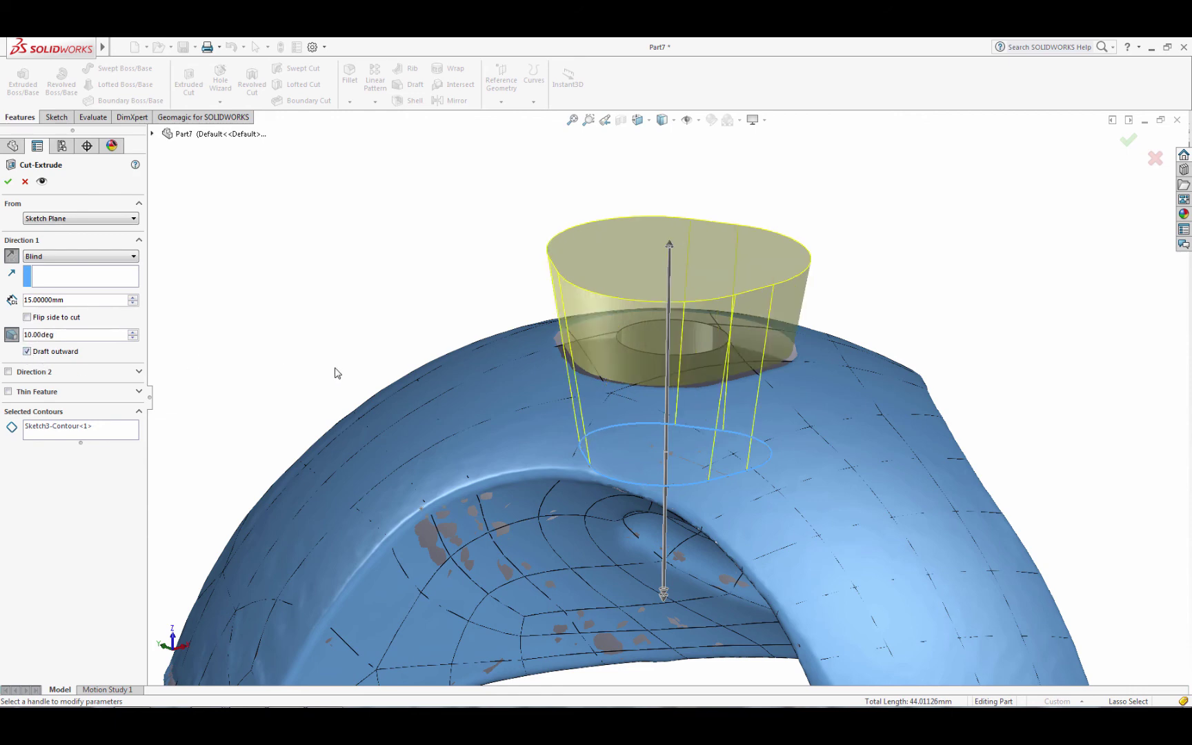
mouse_move(335, 373)
middle_down()
mouse_move(324, 519)
mouse_move(325, 416)
middle_up()
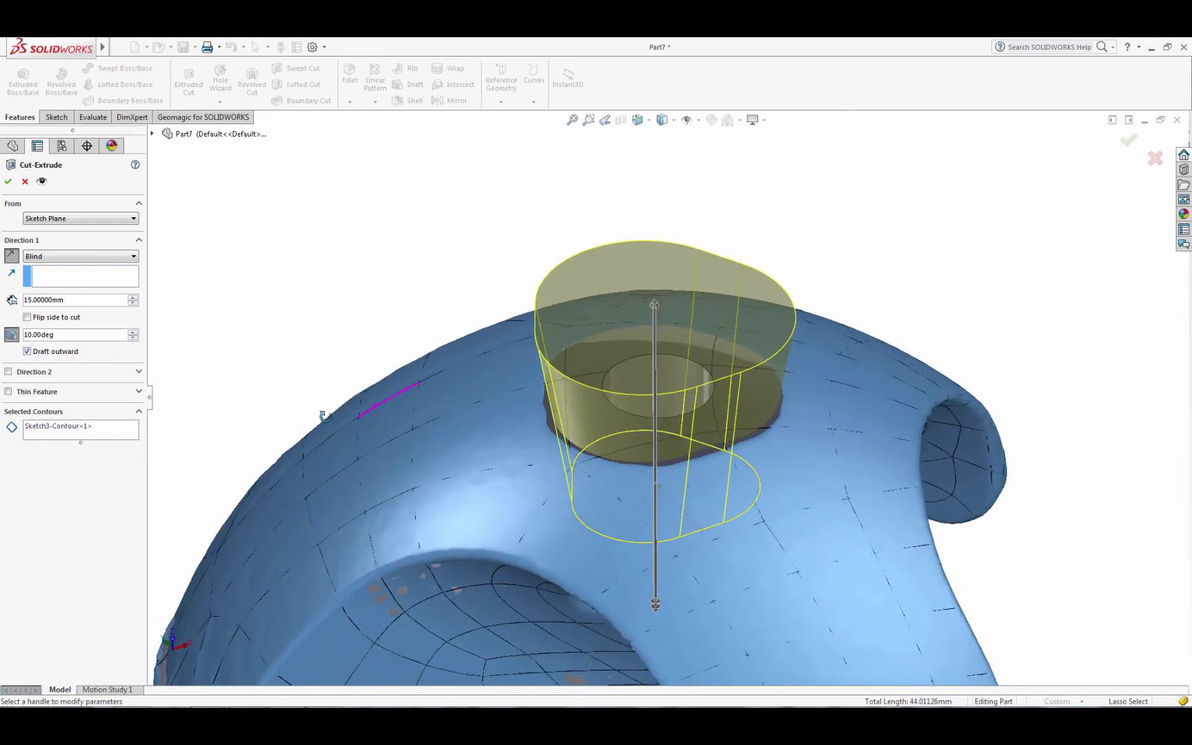
click(10, 181)
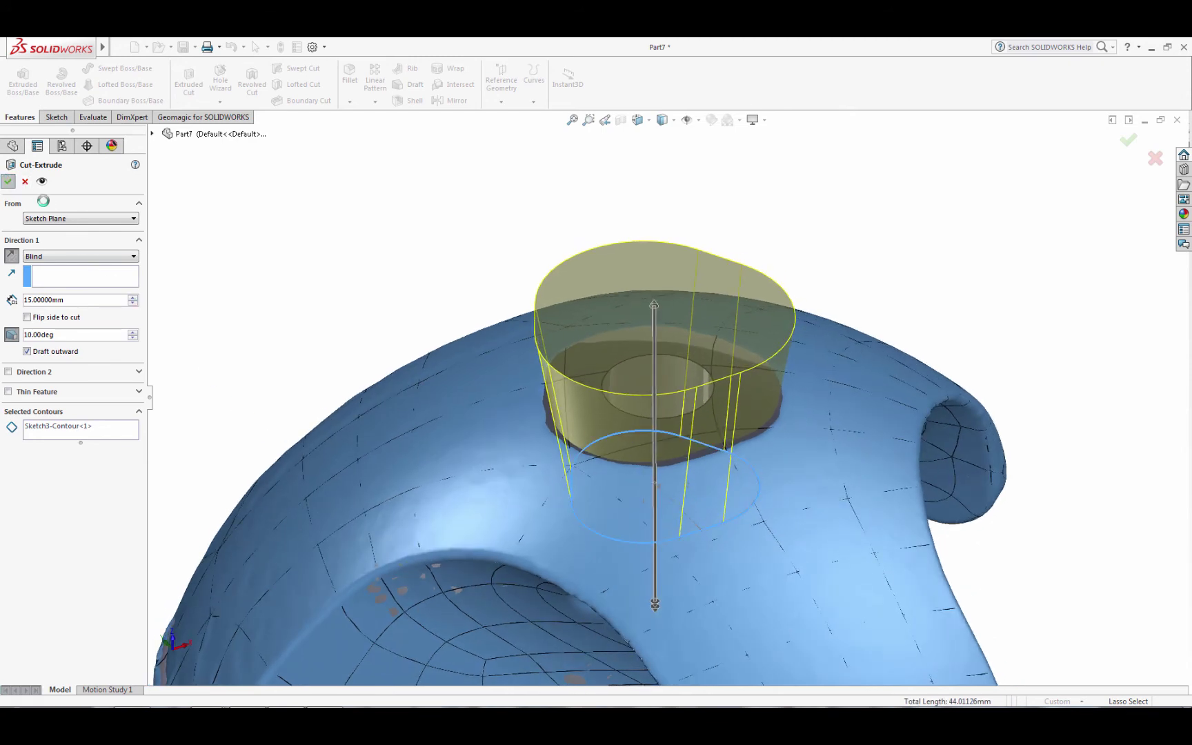
mouse_move(338, 322)
middle_down()
mouse_move(307, 496)
mouse_move(352, 388)
middle_up()
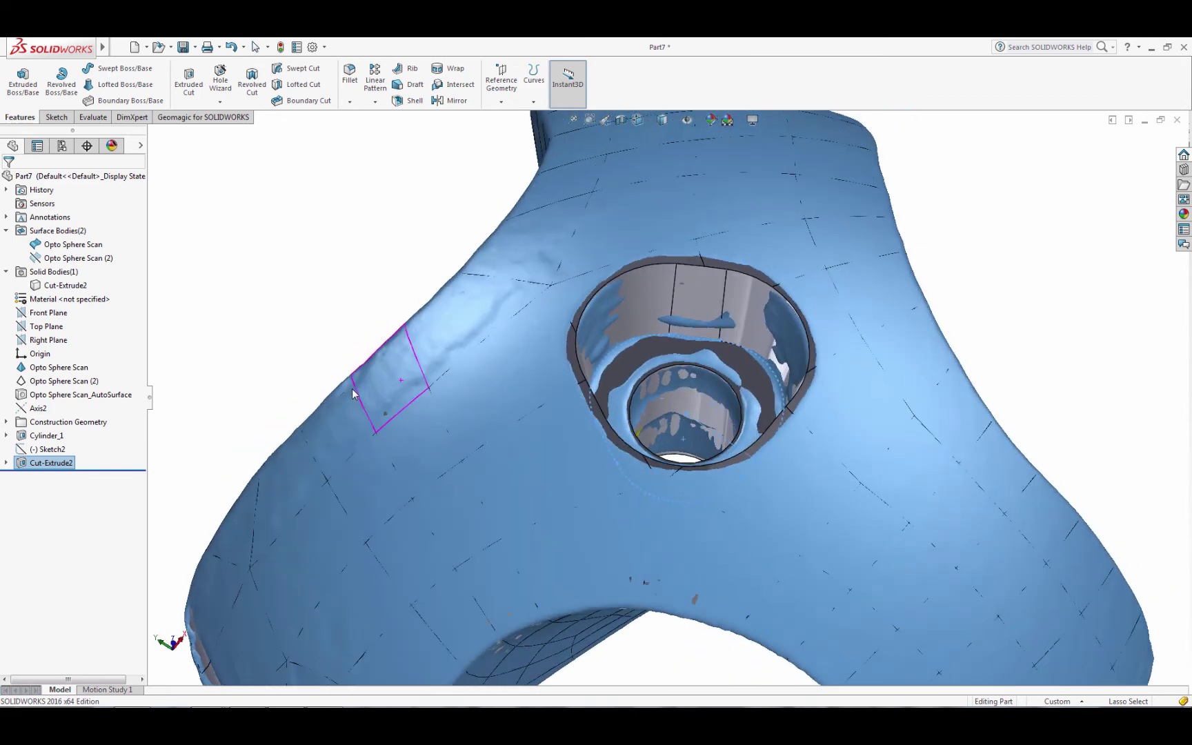
Add a 1 mm fillet to the pocket's top edge
key(f)
click(349, 74)
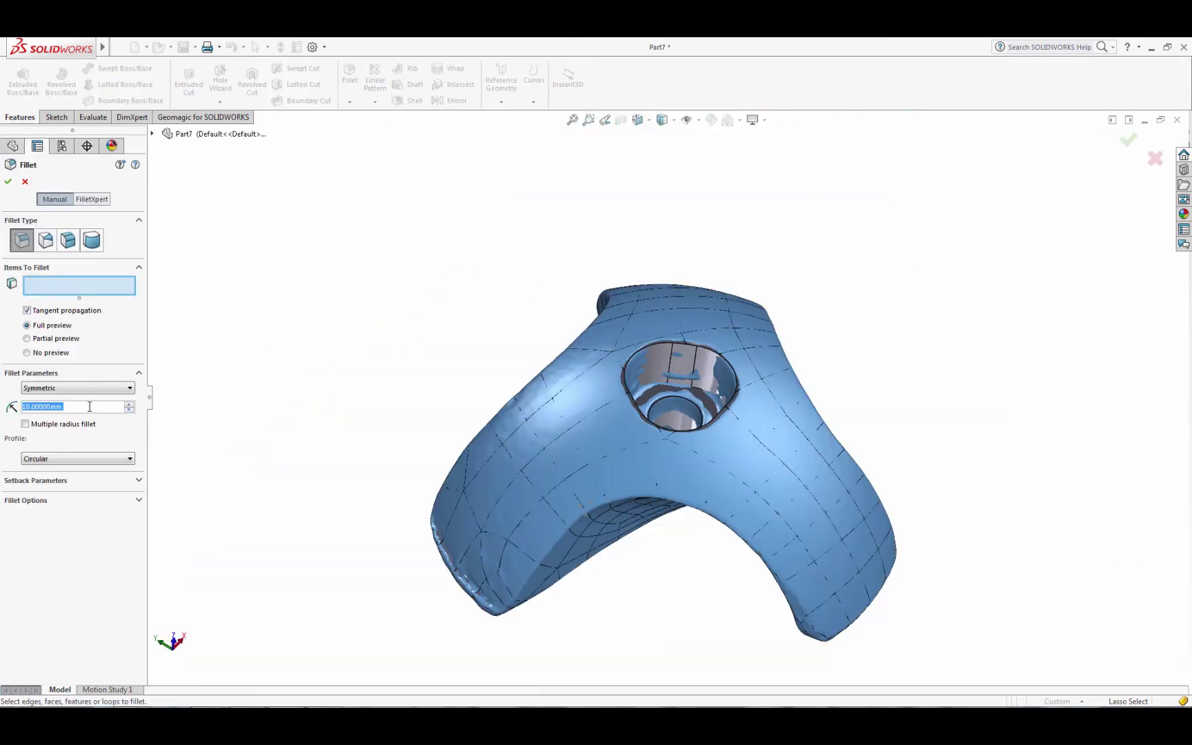
text(1)
key(Return)
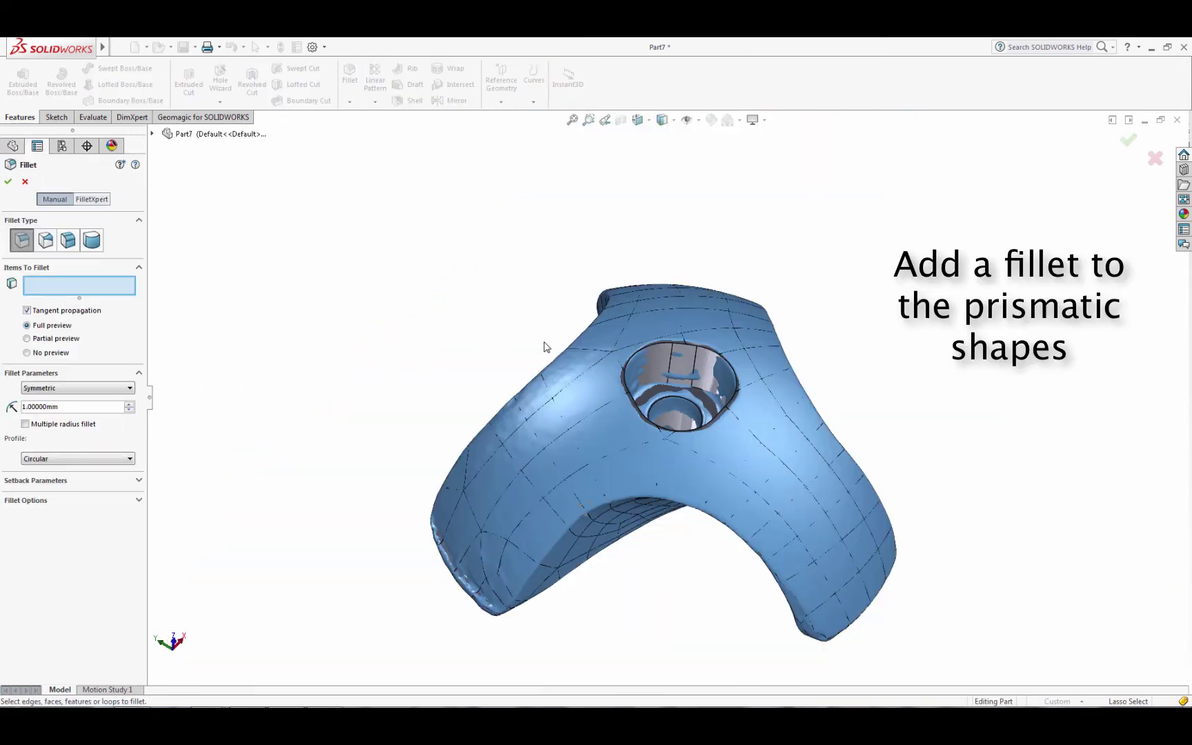
click(680, 342)
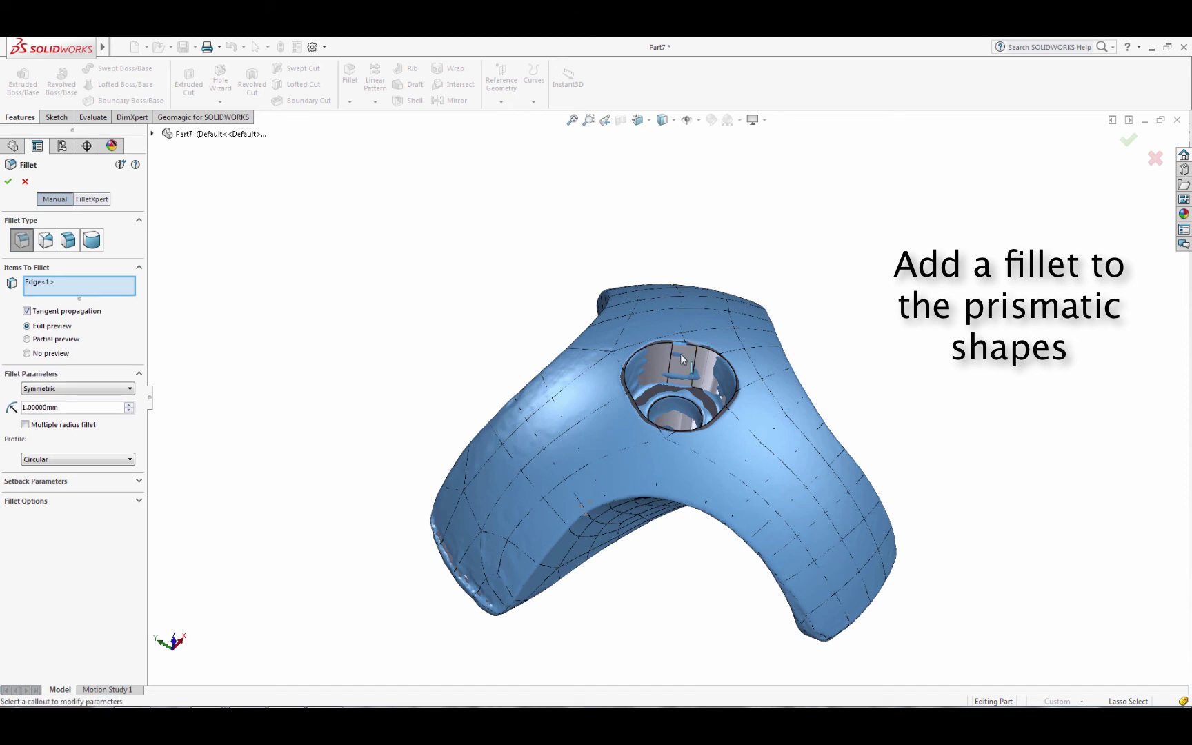
click(8, 181)
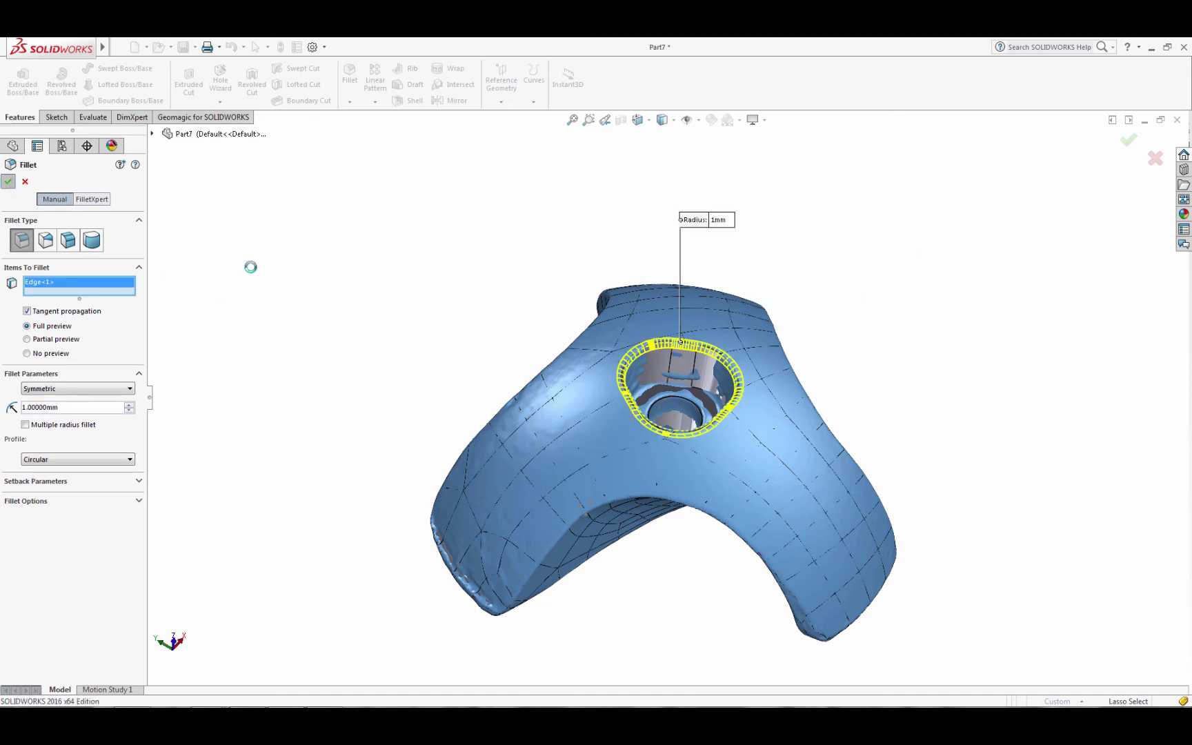
mouse_move(406, 337)
middle_down()
mouse_move(453, 426)
mouse_move(342, 335)
mouse_move(407, 345)
middle_up()
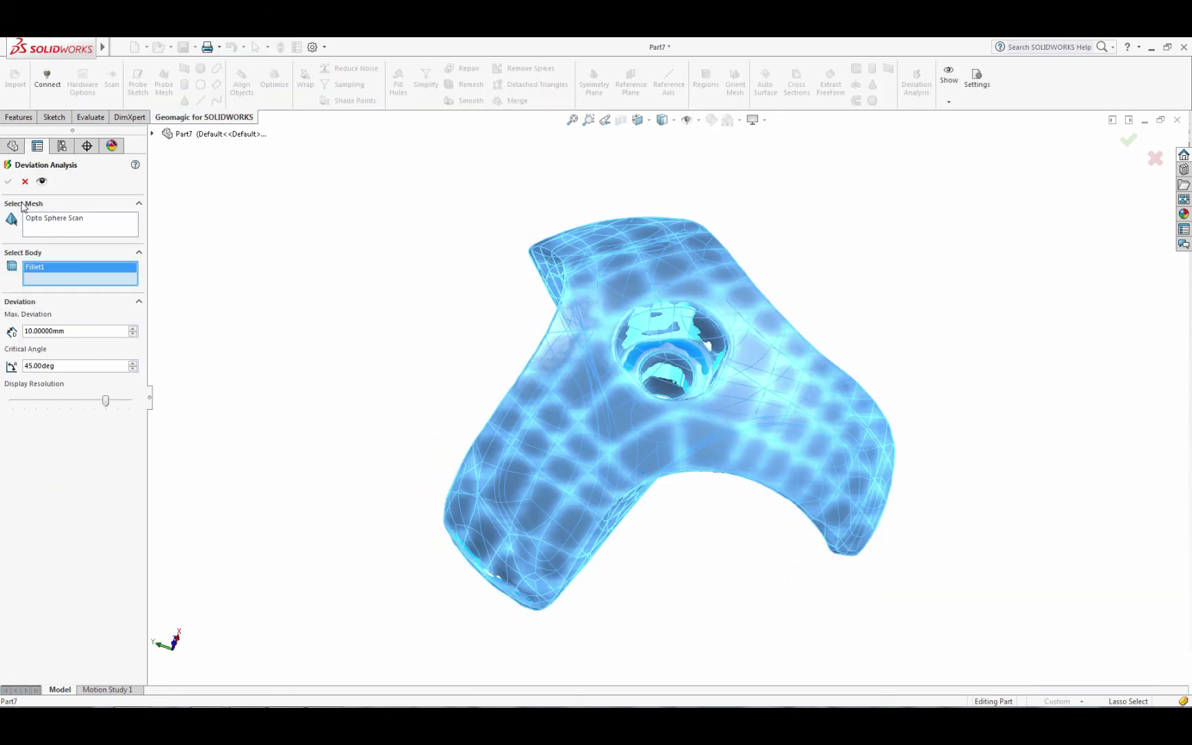
Preview Fillet1's deviation colour map against the scan, then close the analysis
click(40, 182)
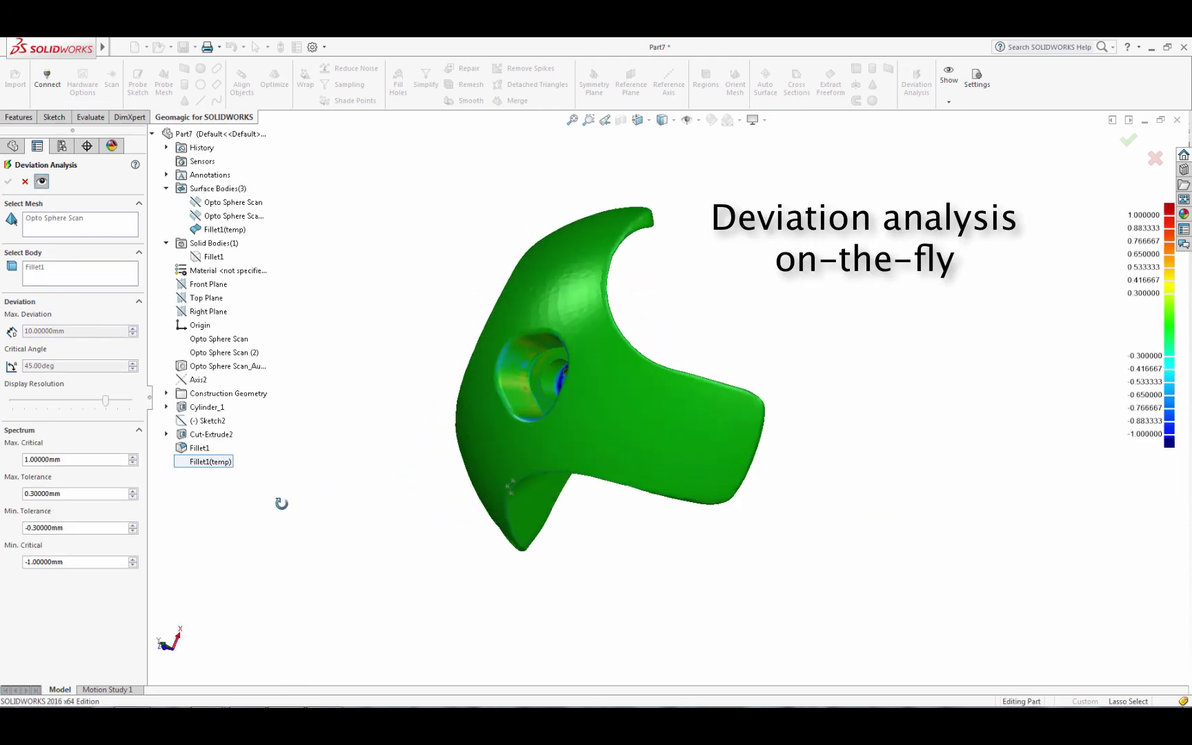
mouse_move(282, 504)
middle_down()
mouse_move(89, 519)
mouse_move(272, 505)
mouse_move(365, 474)
mouse_move(412, 418)
mouse_move(323, 447)
mouse_move(304, 428)
middle_up()
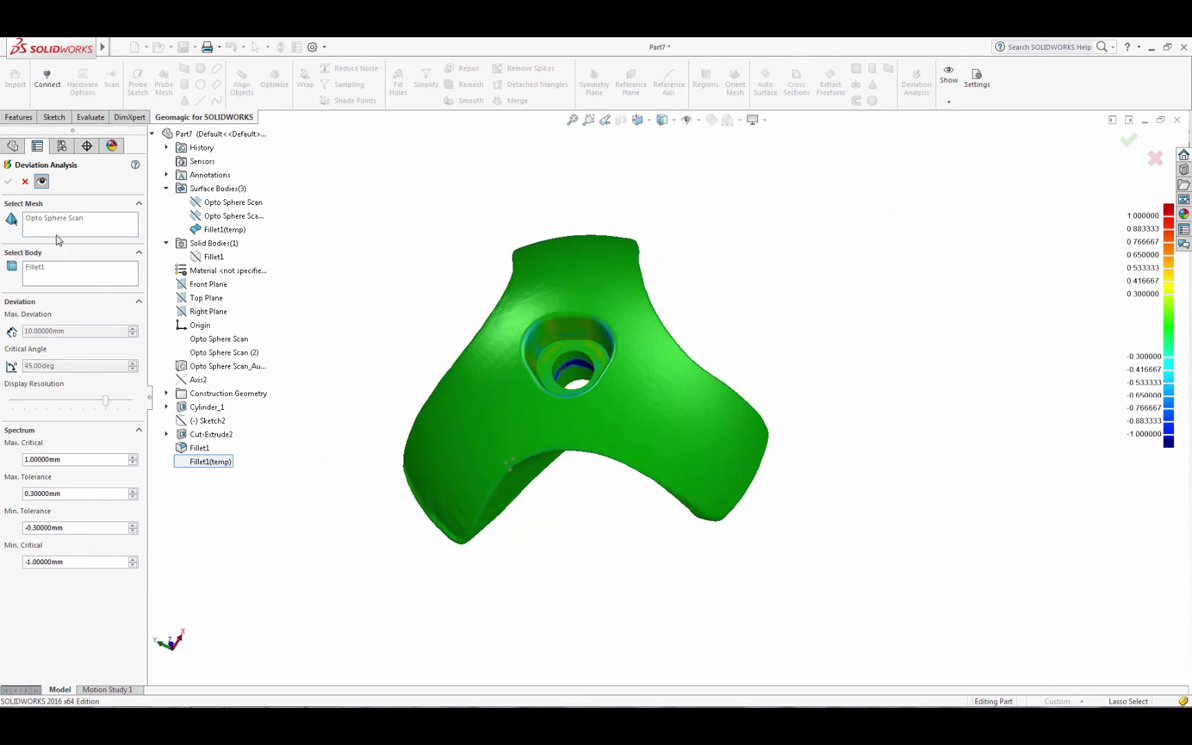
click(21, 183)
mouse_move(320, 357)
middle_down()
mouse_move(357, 381)
mouse_move(883, 382)
mouse_move(697, 394)
mouse_move(492, 386)
mouse_move(329, 360)
mouse_move(420, 335)
mouse_move(910, 356)
mouse_move(333, 370)
middle_up()
click(673, 121)
Switch the knob solid's display style to Shaded without edges, then exit rotate mode
click(663, 153)
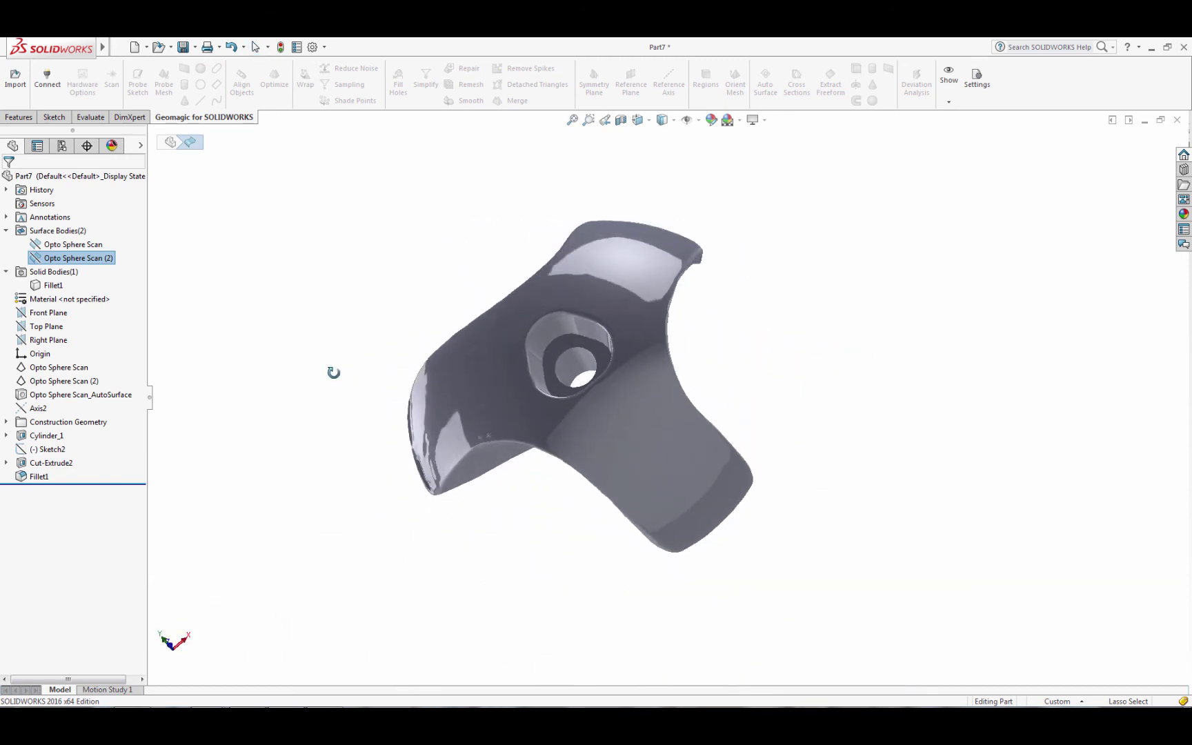
key(Escape)
key(Escape)
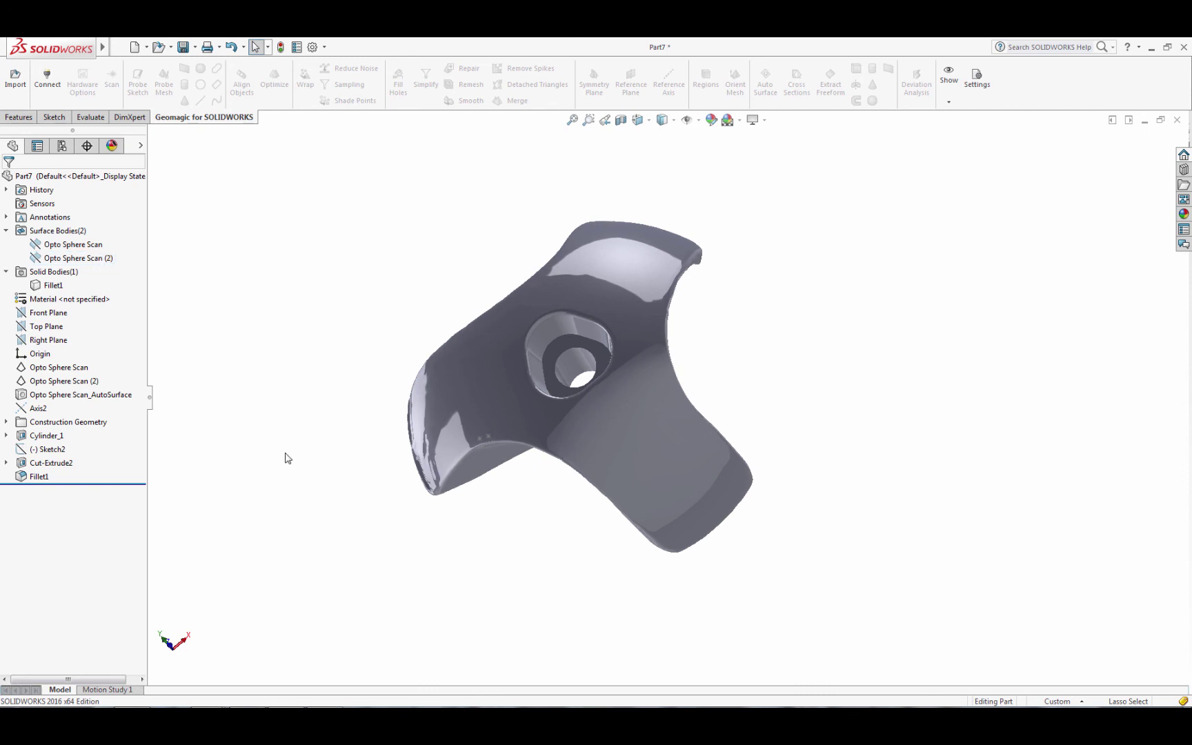